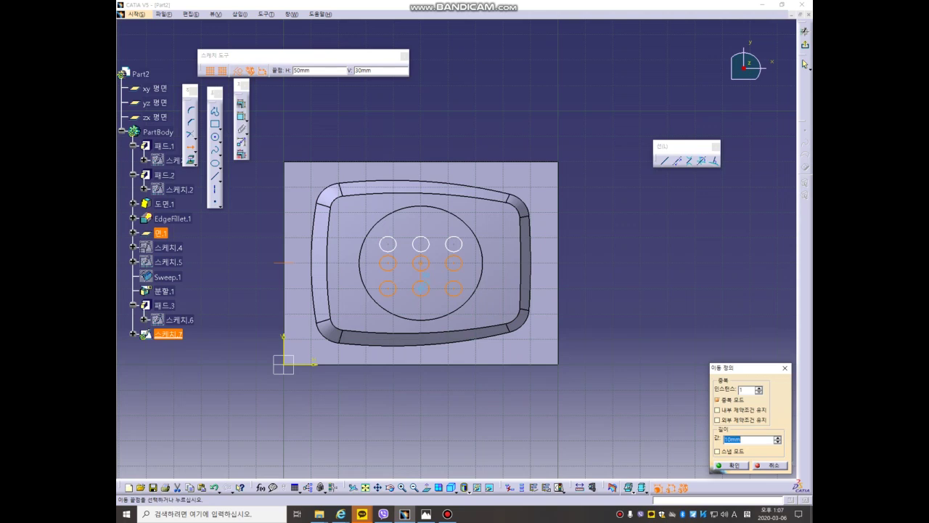
Step: Duplicate the middle row of three circles below it, delete the middle row, and finish the sketch
key(Return)
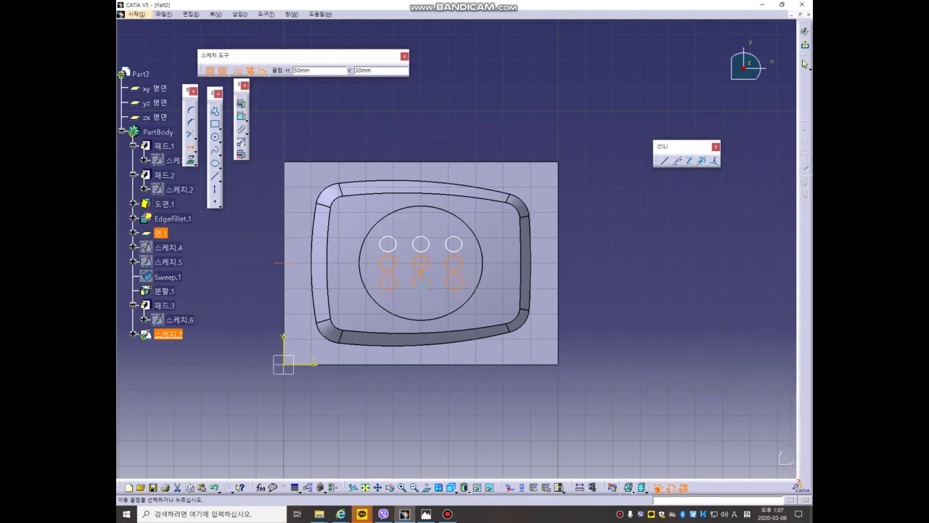
click(421, 282)
drag(269, 253, 507, 276)
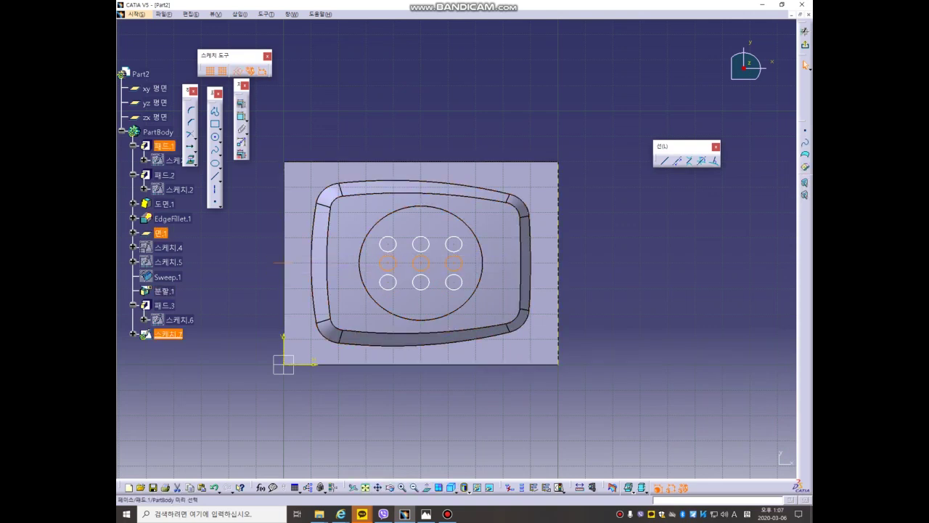
key(Delete)
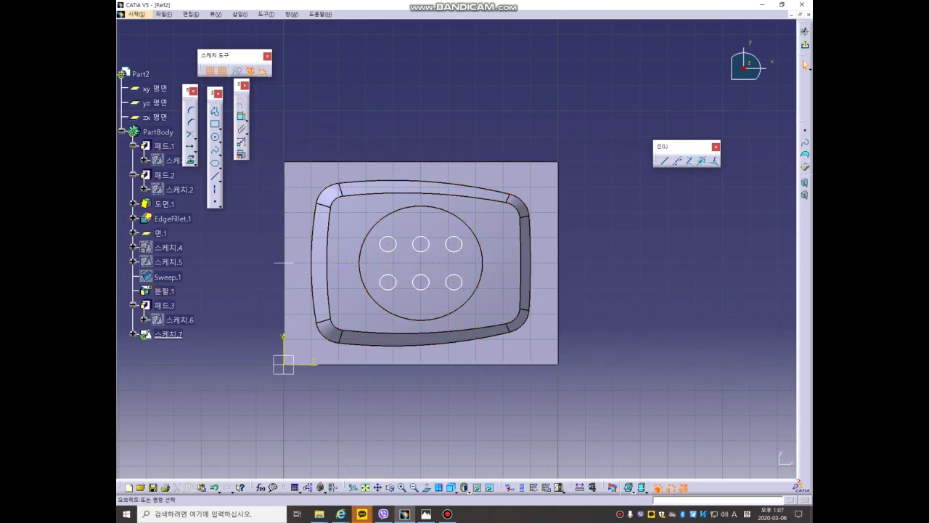
click(804, 46)
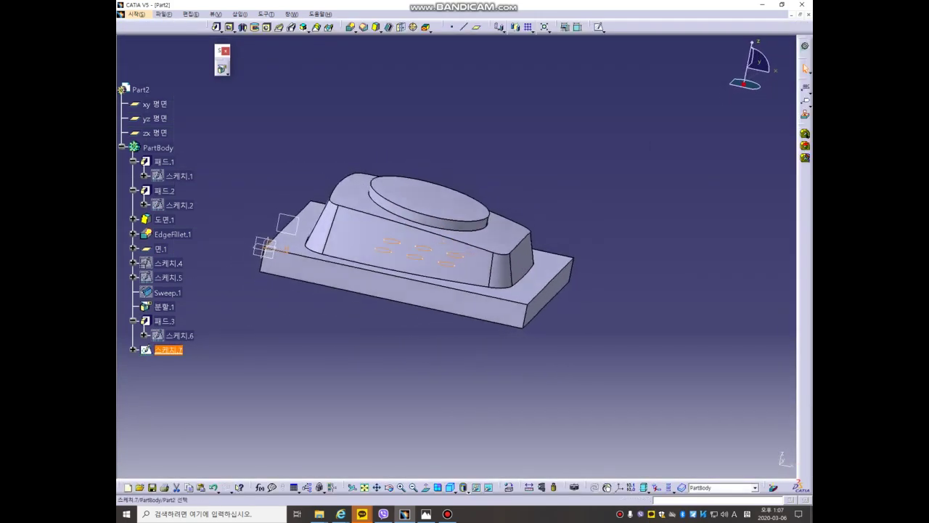
Step: Pad the six-circle sketch up to surface Sweep.1 with an 8 mm offset to form the buttons
middle_drag(420, 133, 413, 163)
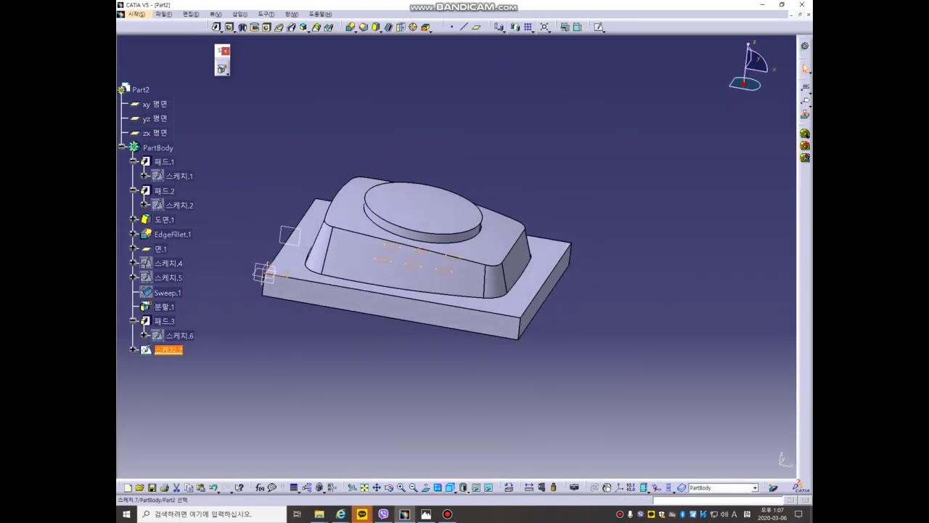
click(217, 26)
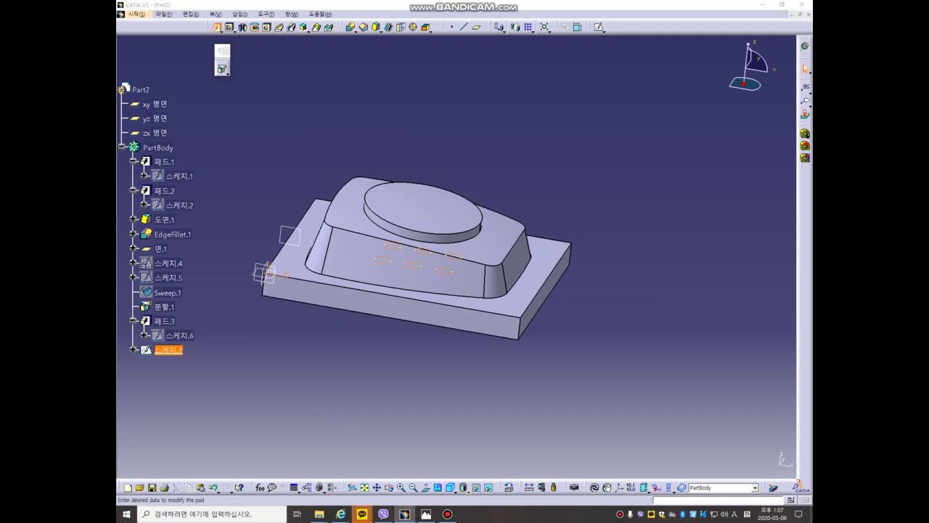
click(635, 240)
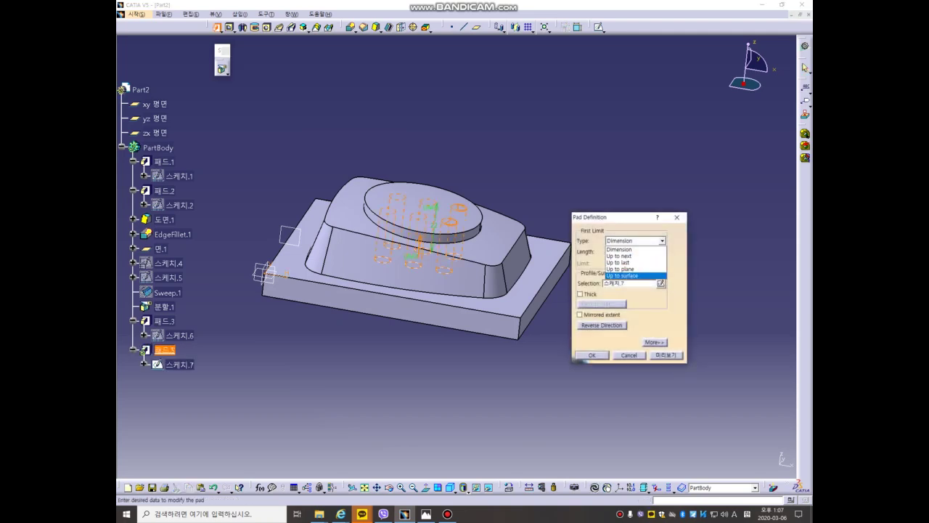
click(622, 275)
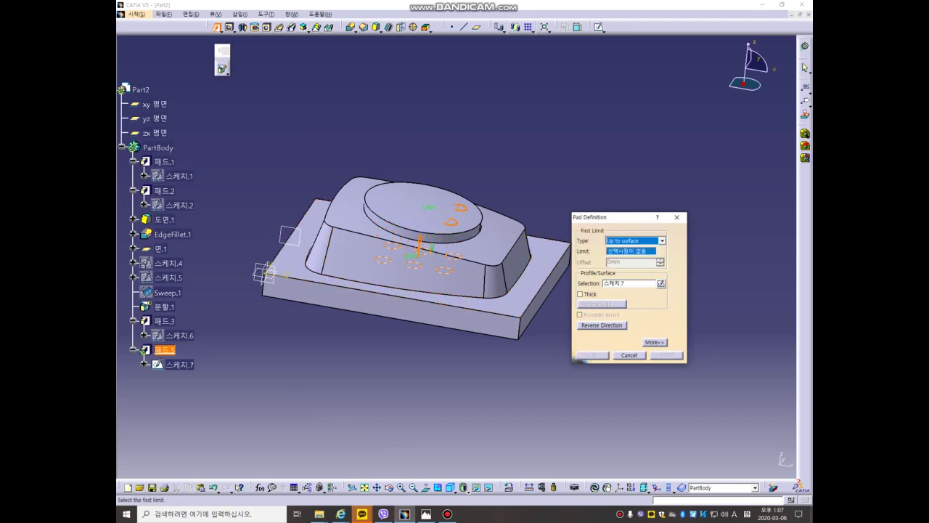
click(168, 292)
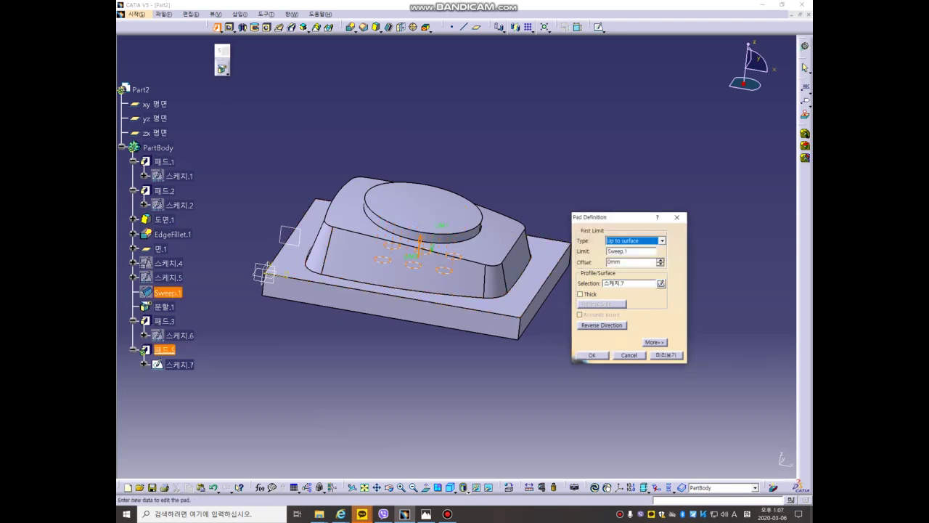
double_click(614, 261)
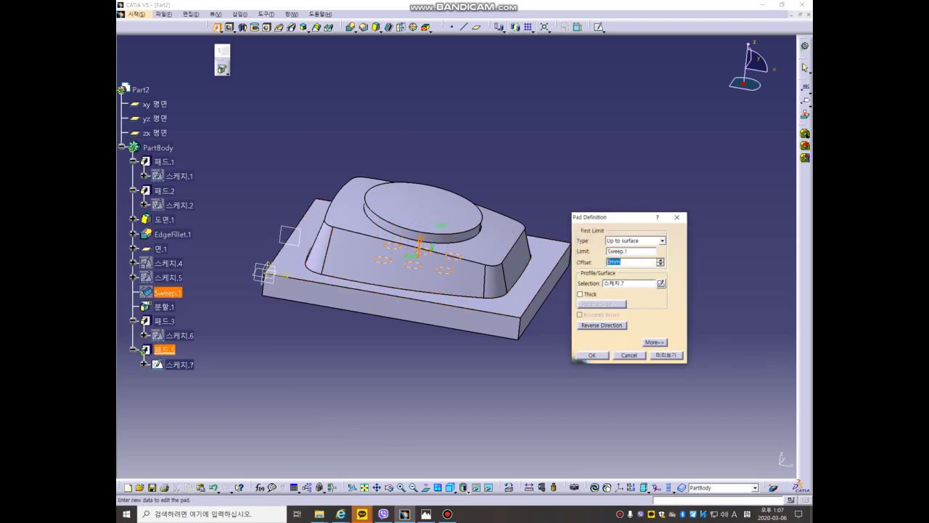
text(8)
key(Return)
click(583, 357)
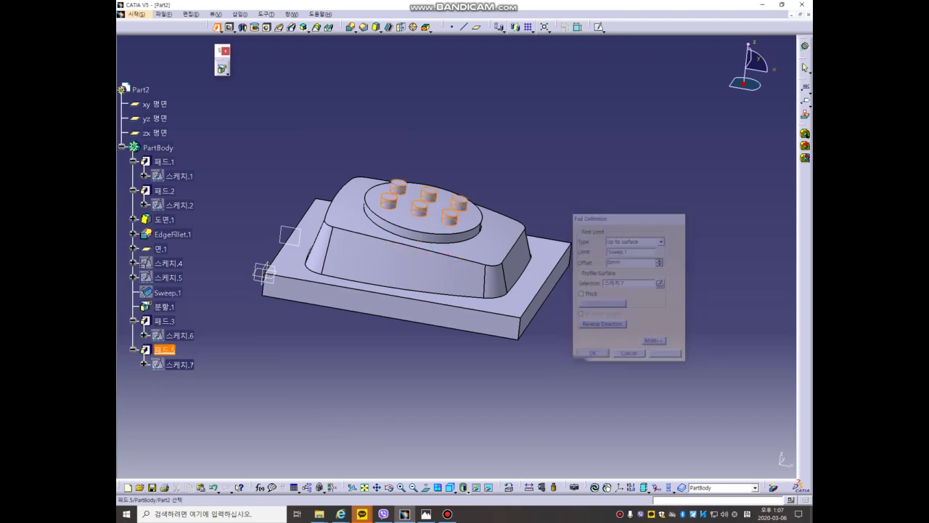
Step: Start a sketch on the base plate's top face and draw a rectangle about 30 by 20 mm over the body's lower-right corner
middle_drag(519, 125, 505, 145)
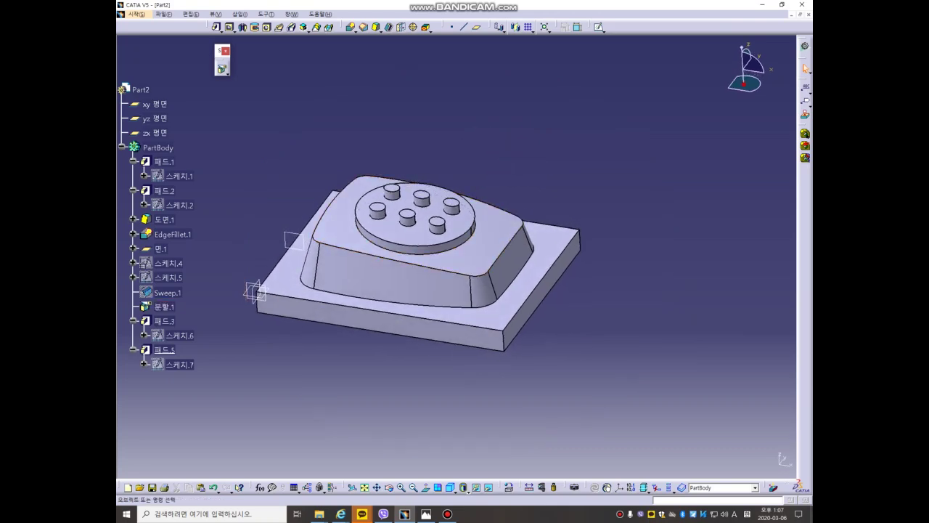
click(426, 514)
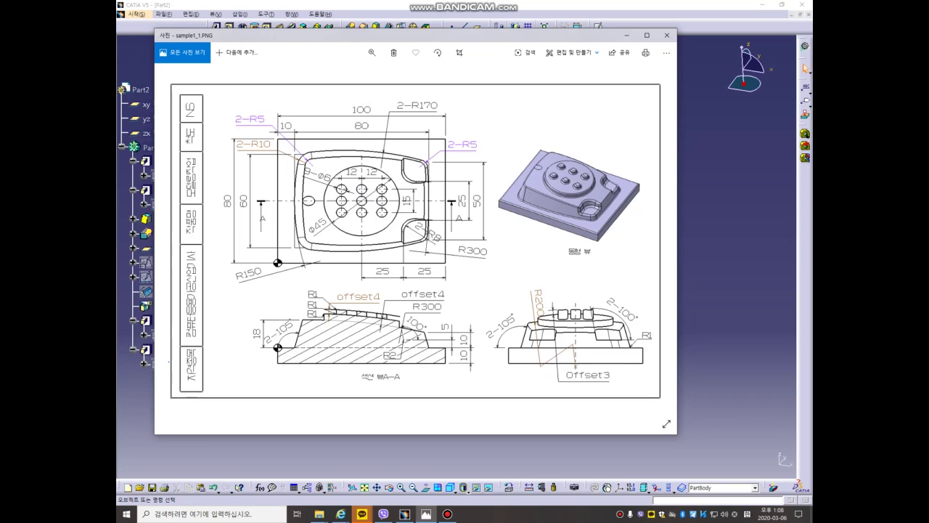
click(425, 514)
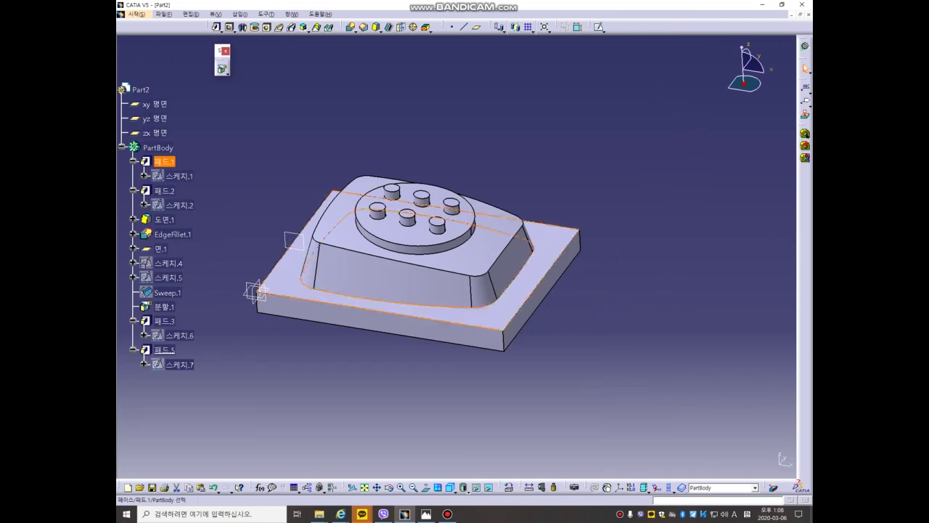
click(513, 311)
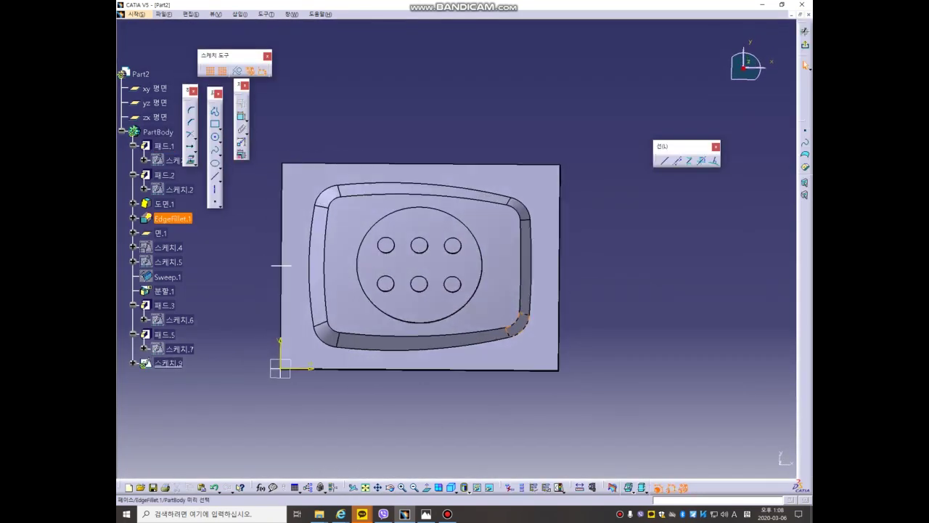
click(215, 124)
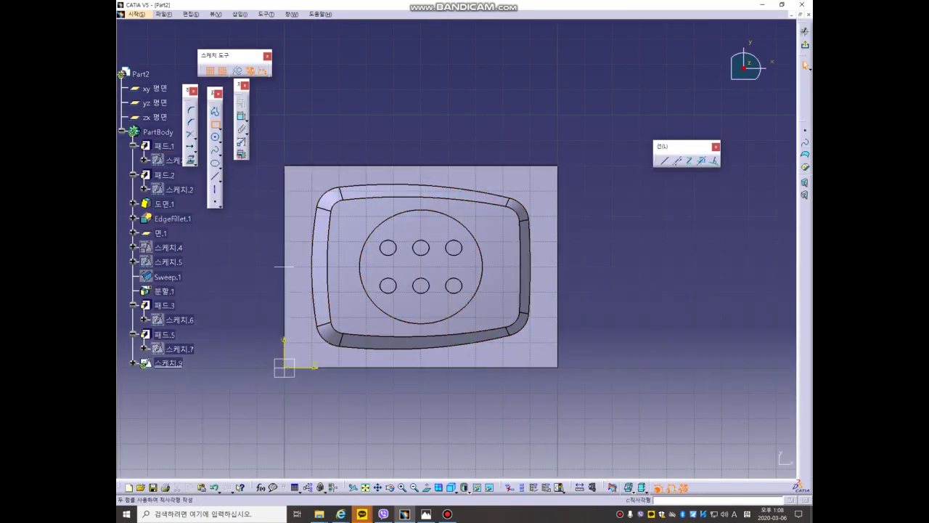
click(475, 291)
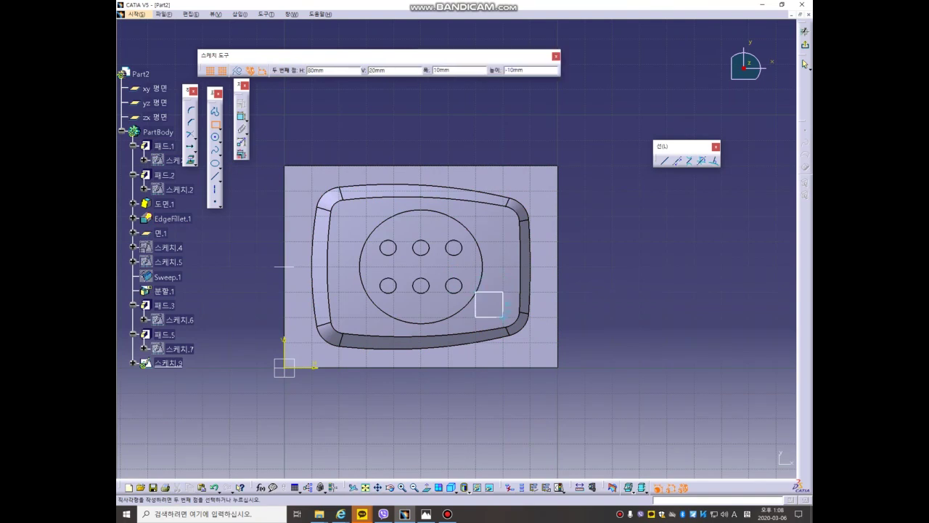
click(557, 342)
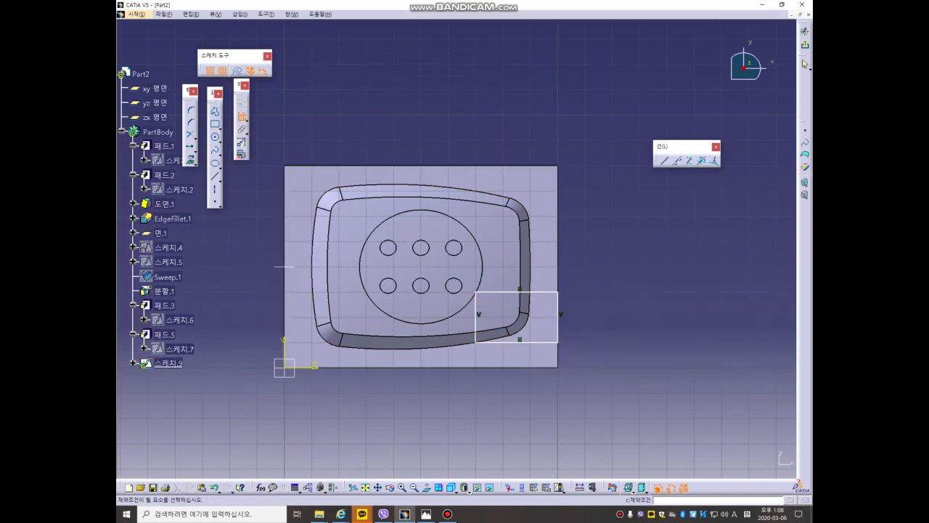
Step: Constrain the rectangle's left edge to 25 mm from the base plate's right edge
click(477, 312)
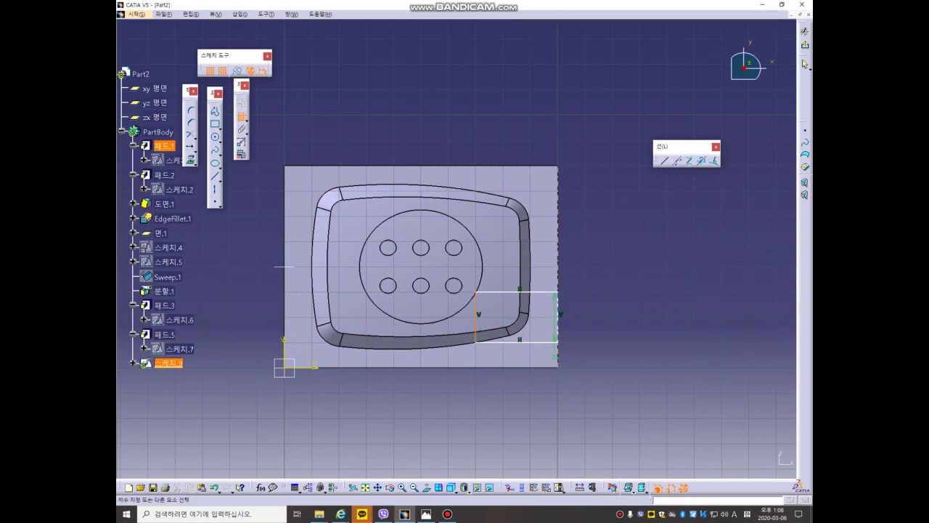
click(557, 354)
click(520, 384)
double_click(519, 383)
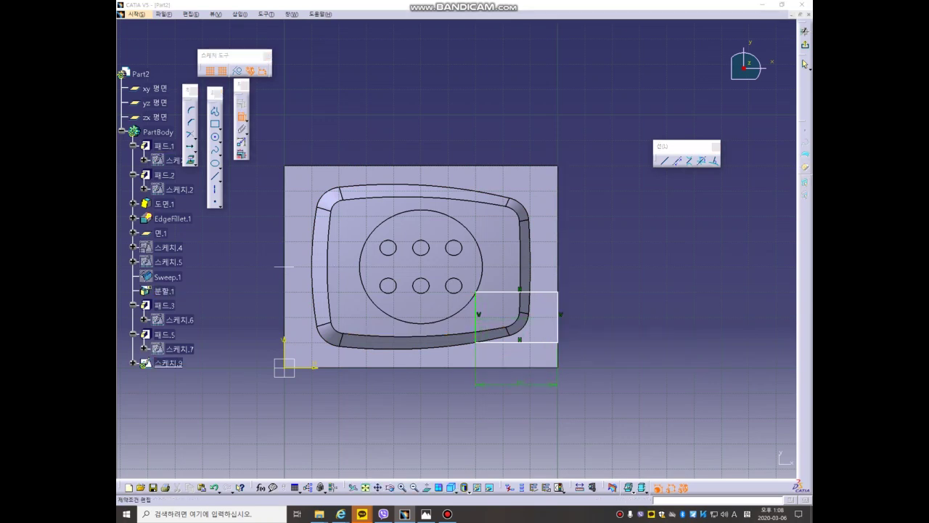
text(1)
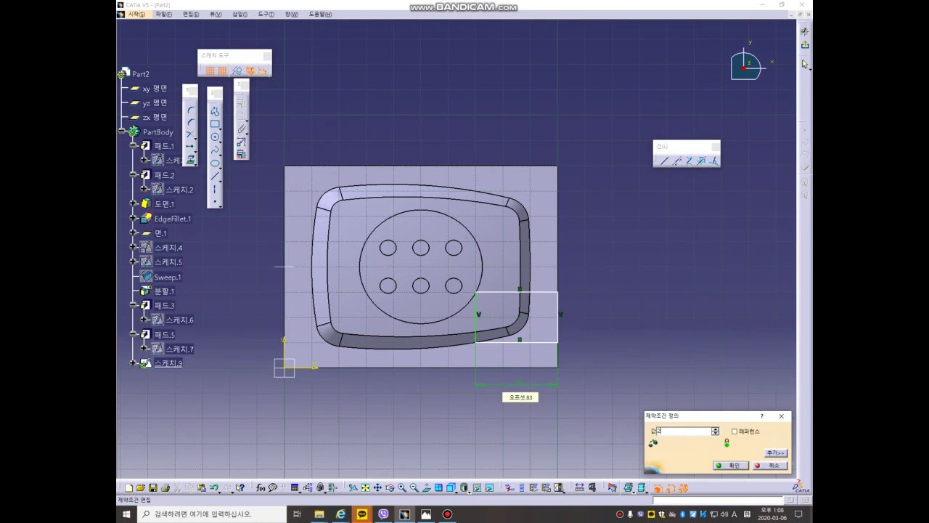
text(25)
key(Return)
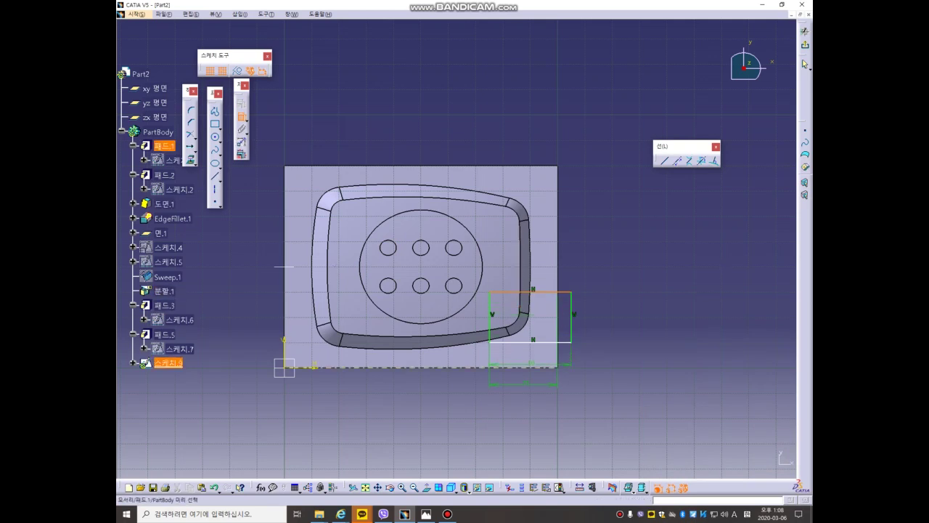
Step: Constrain the rectangle's upper edge to 28.5 mm from the base plate's lower edge
click(530, 367)
click(594, 333)
double_click(594, 333)
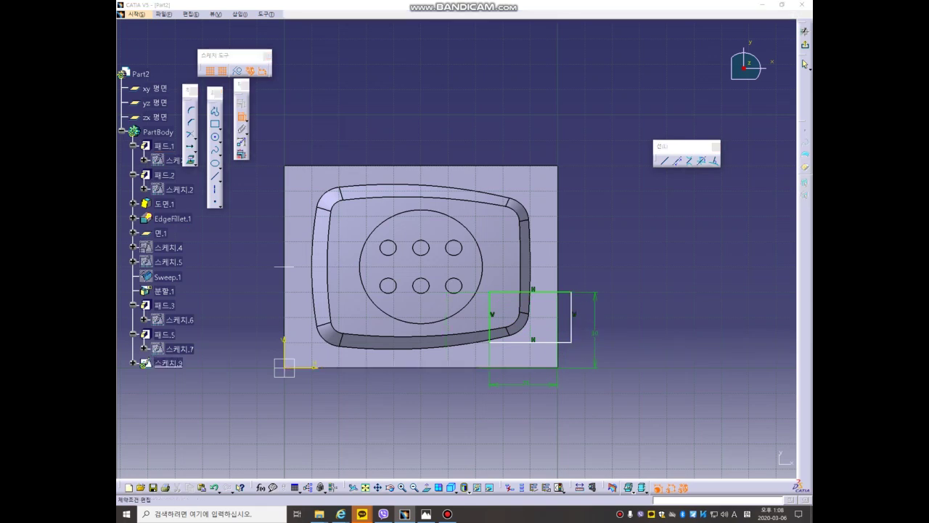
text(28.5)
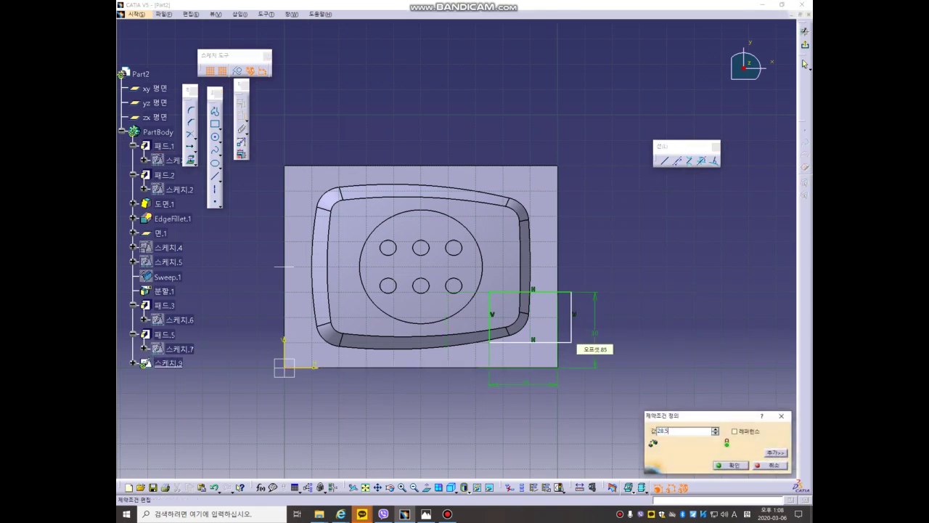
key(Return)
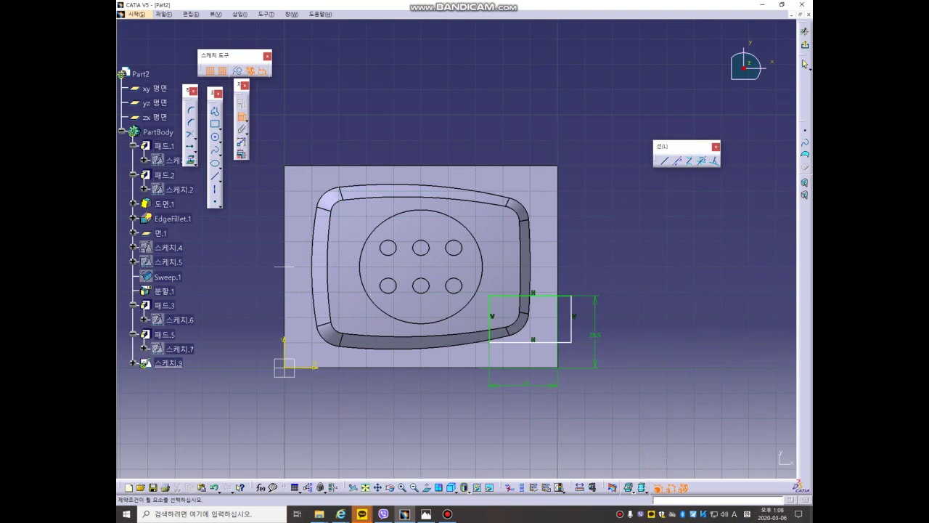
Step: Draw a second rectangle about 25 by 20 mm over the body's upper-right corner, with its left edge aligned to the first
click(215, 123)
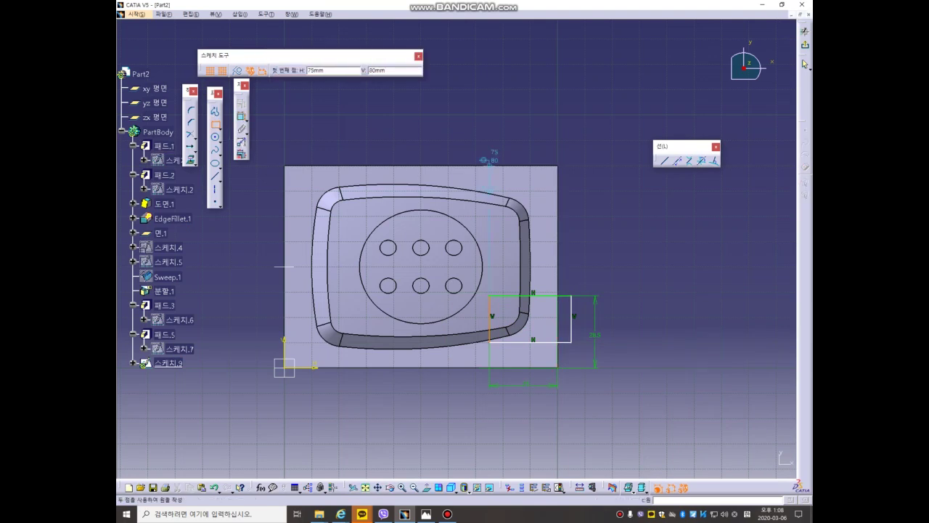
click(492, 188)
click(557, 241)
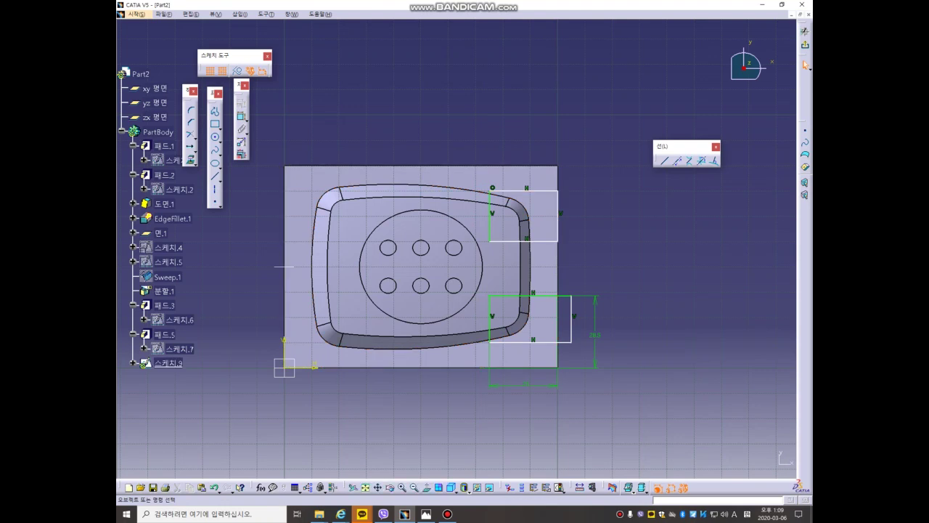
click(489, 223)
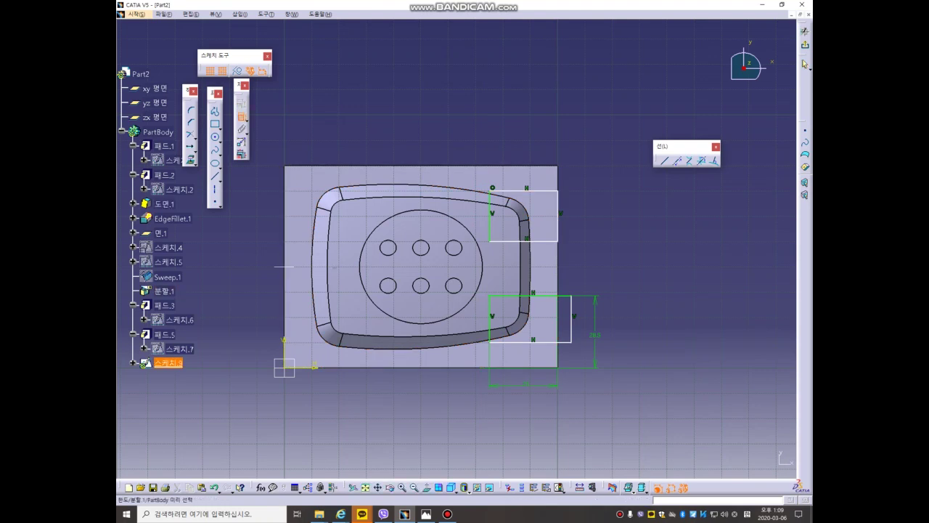
click(557, 267)
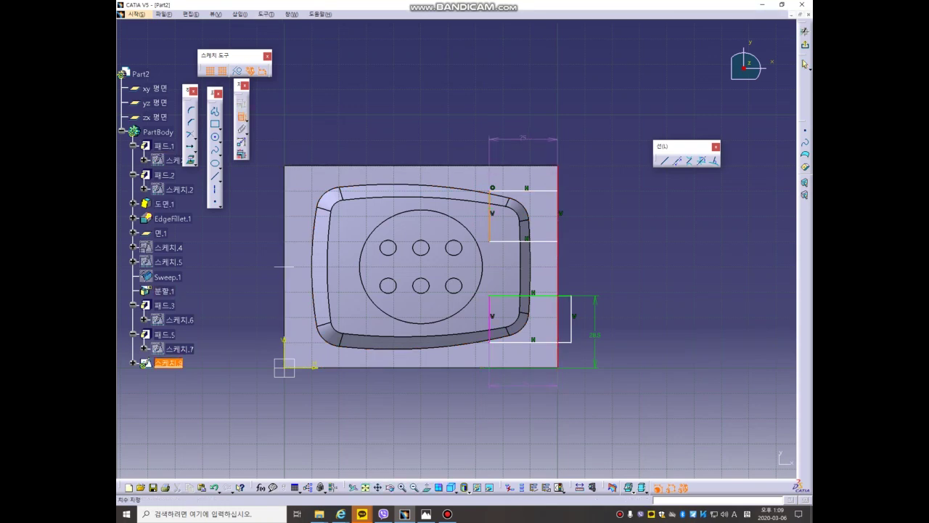
click(523, 138)
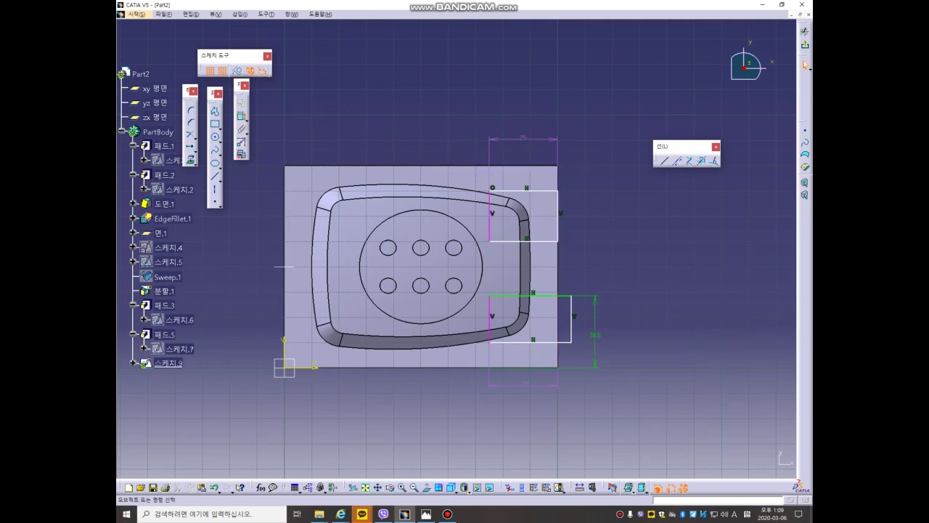
click(522, 138)
key(Delete)
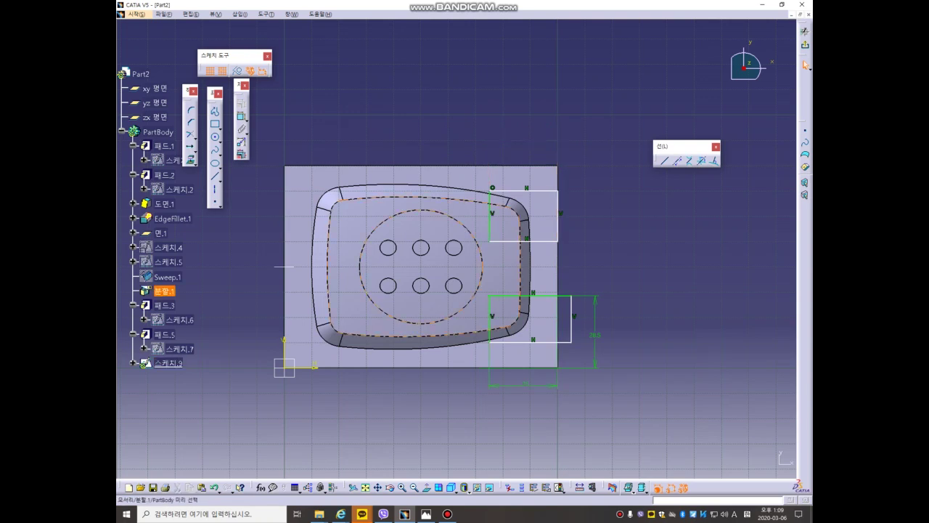
Step: Constrain the upper rectangle's bottom edge to 28.5 mm from the base plate's upper edge and finish the sketch
click(241, 116)
click(537, 241)
click(511, 165)
click(585, 195)
double_click(585, 195)
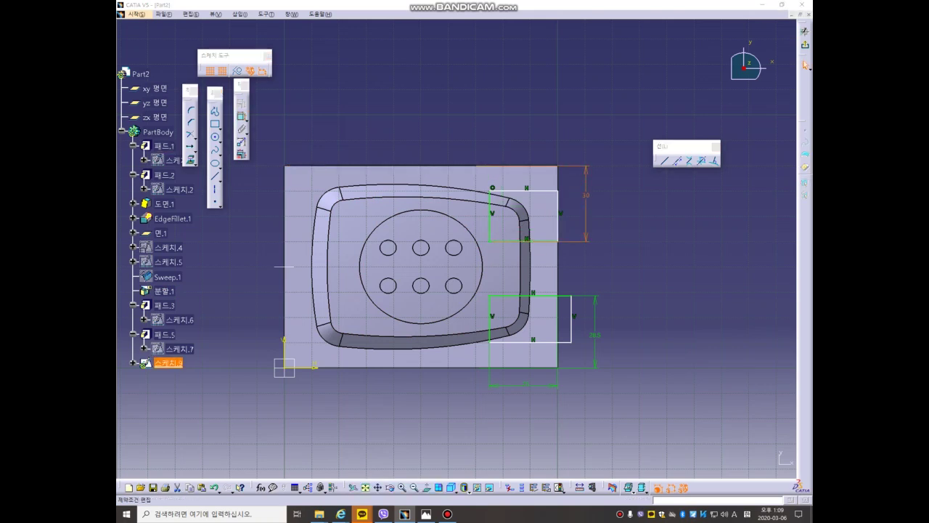
text(228.5mm)
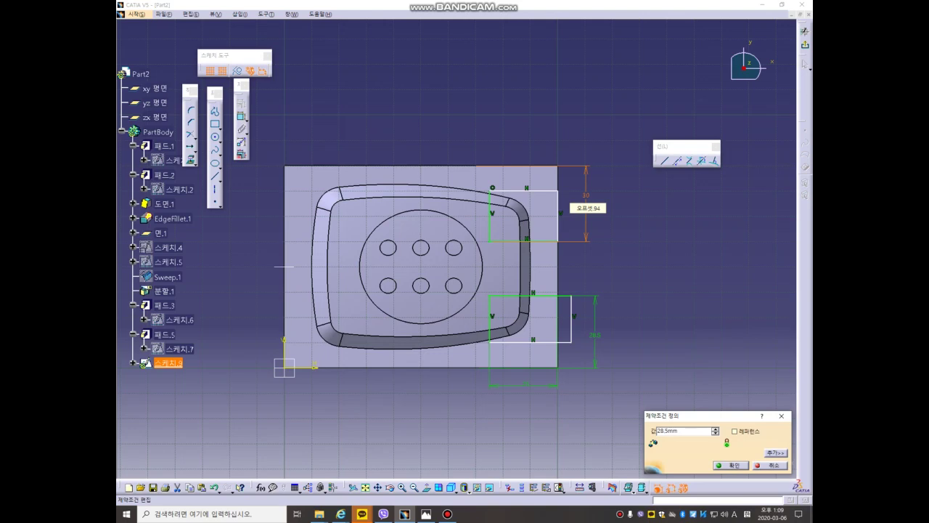
key(Return)
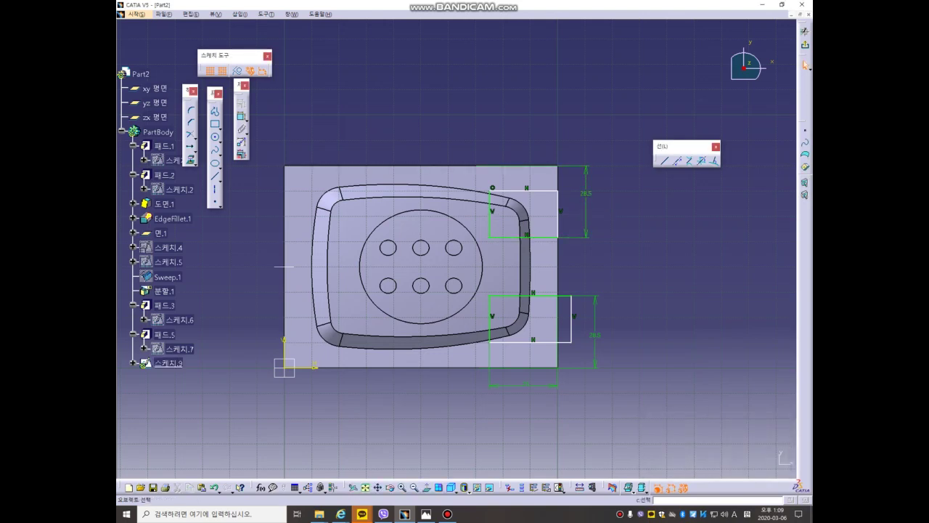
click(805, 44)
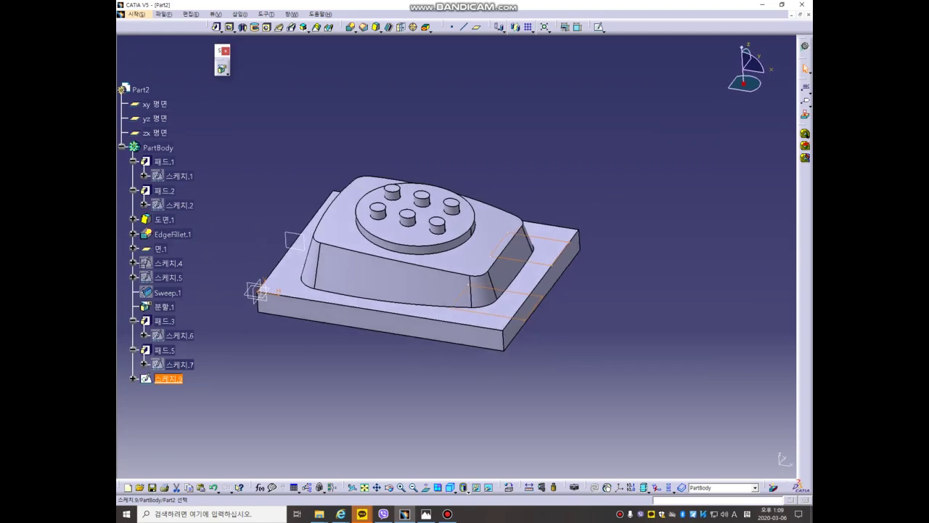
Step: Pocket the two corner rectangles with a first limit of 22 mm and a second limit of -5 mm
key(alt+Tab)
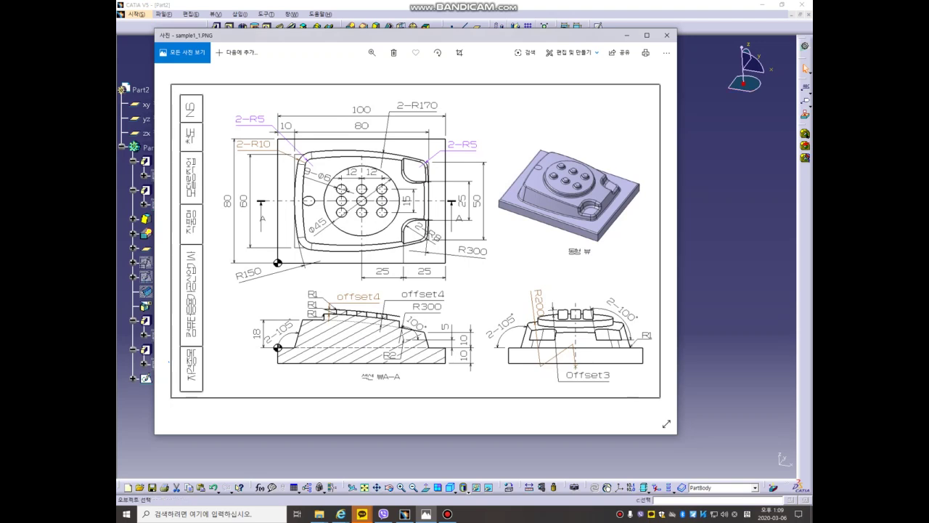
click(626, 35)
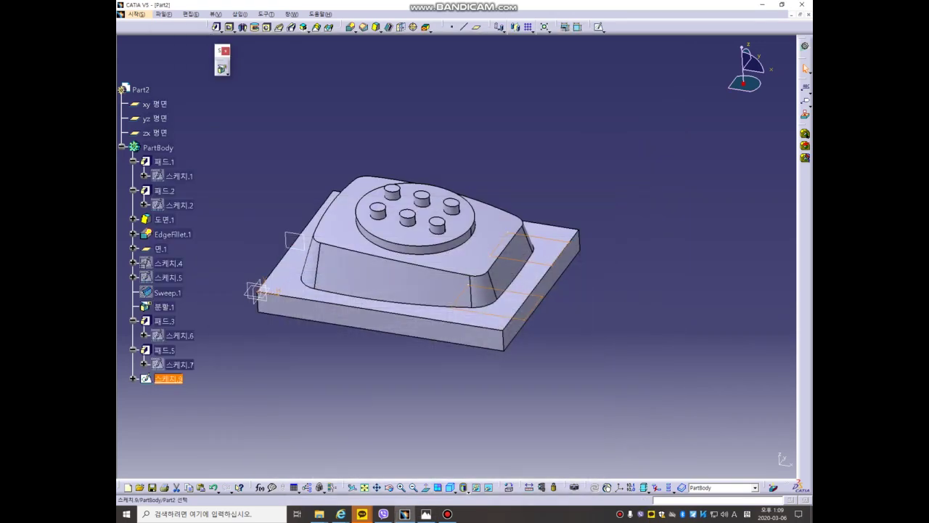
click(230, 27)
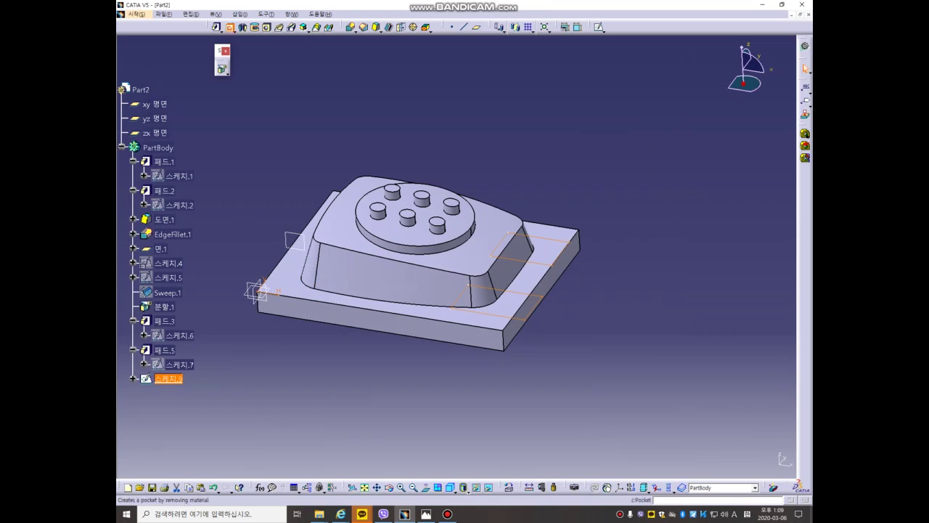
click(516, 290)
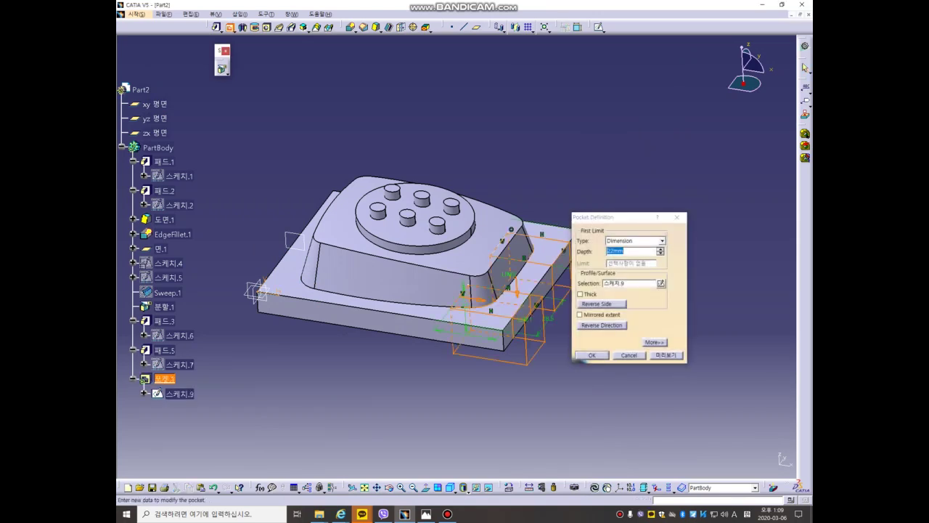
middle_drag(517, 290, 435, 241)
drag(615, 217, 591, 191)
click(630, 317)
click(630, 316)
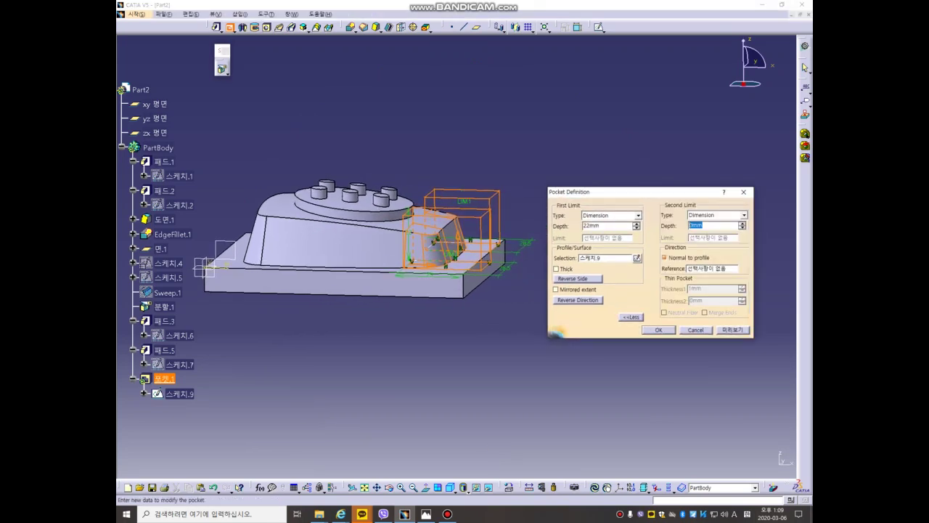
text(-5)
key(Return)
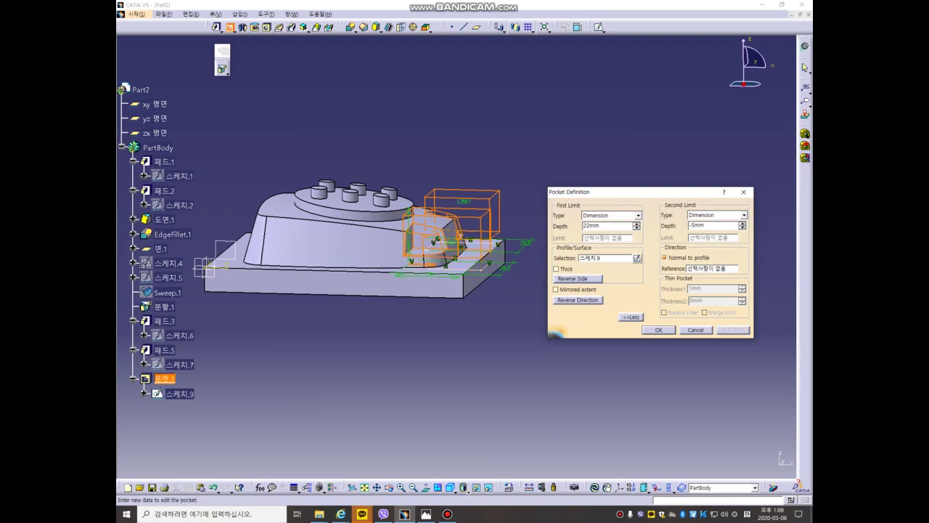
middle_drag(358, 150, 392, 298)
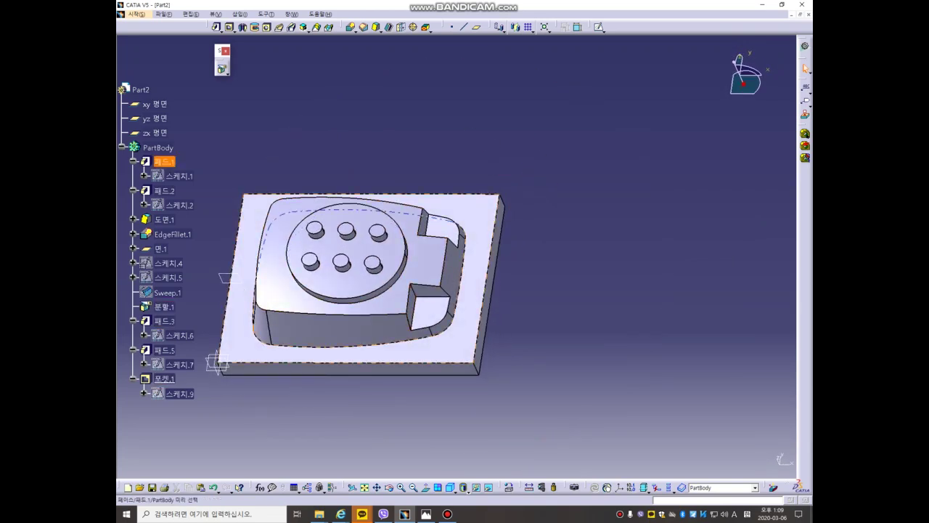
Step: Round the inner vertical corner edge of both recesses with an 8 mm edge fillet, following the drawing
click(426, 514)
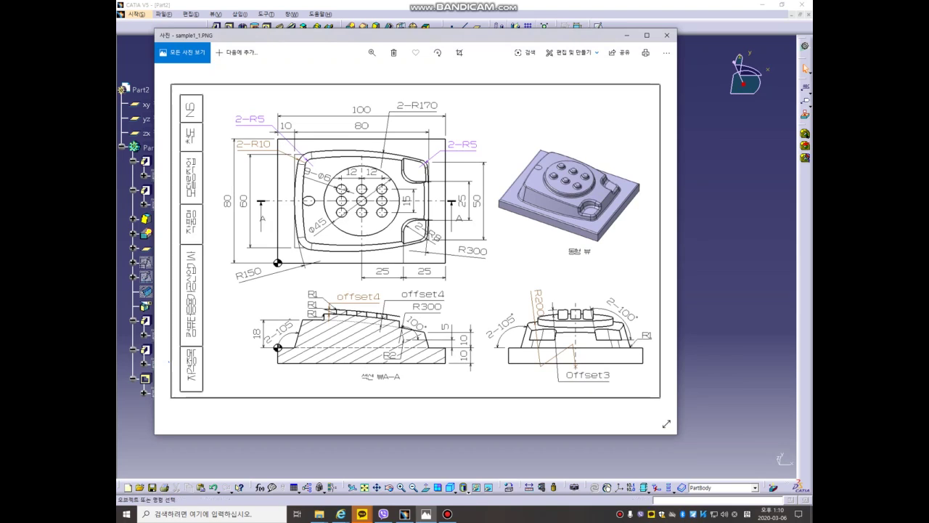
click(426, 513)
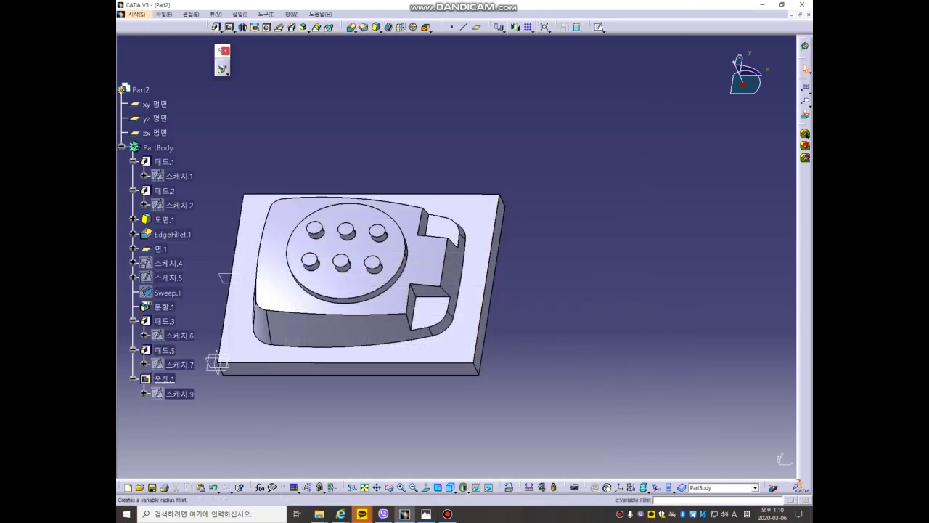
click(354, 31)
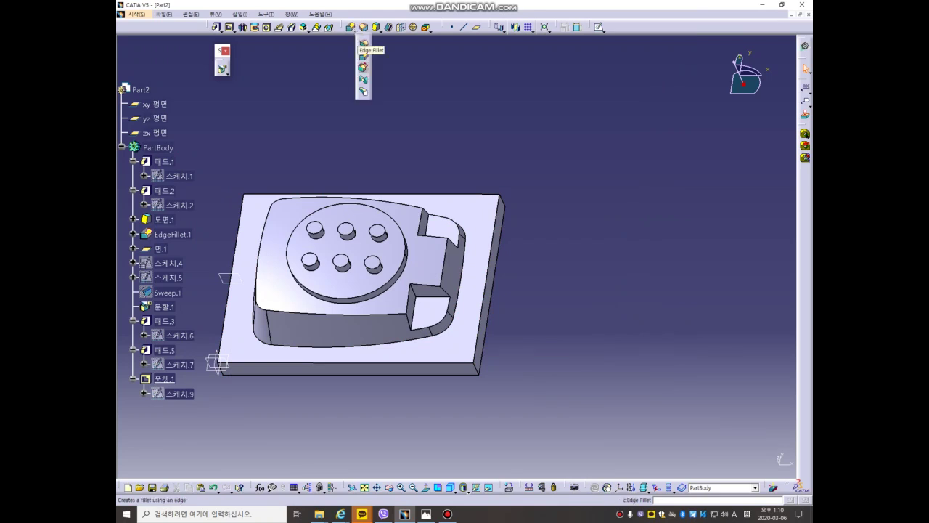
click(362, 43)
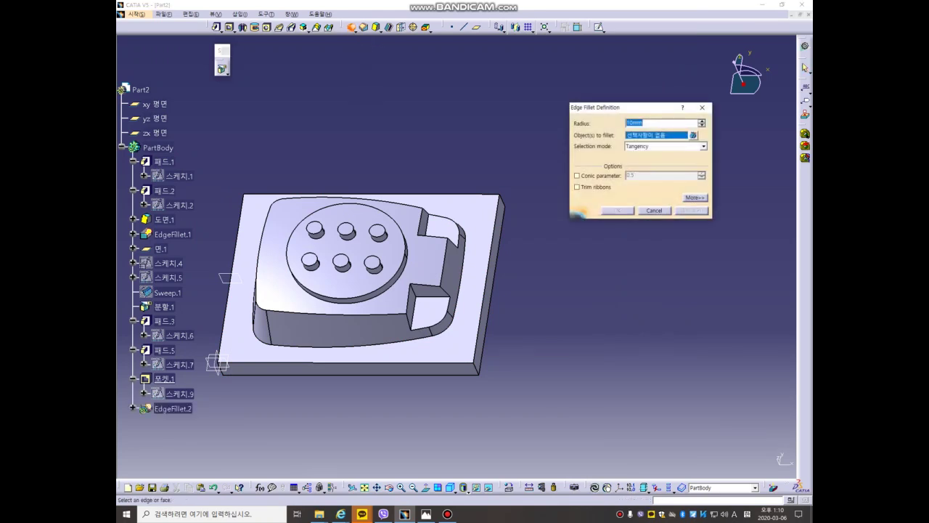
text(8)
click(439, 288)
middle_drag(471, 290, 392, 323)
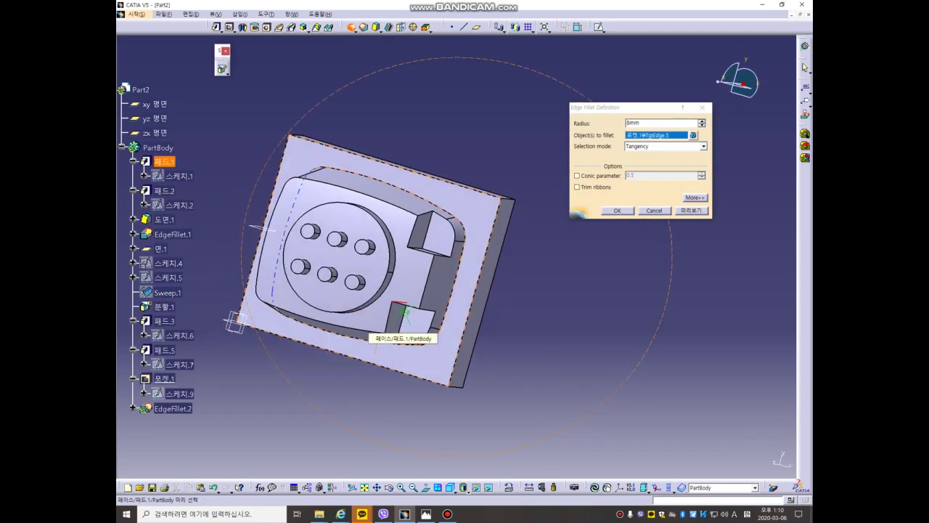
middle_drag(428, 234, 418, 276)
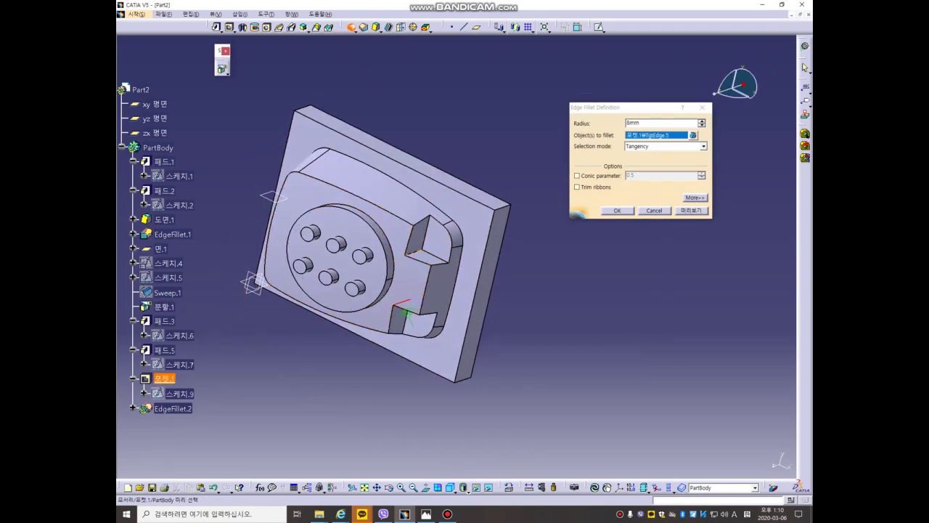
click(414, 252)
key(Return)
Step: Set up a draft on the inner walls of both recesses, with a recess floor as the neutral element
right_click(434, 314)
middle_drag(434, 314, 526, 80)
middle_drag(455, 255, 443, 309)
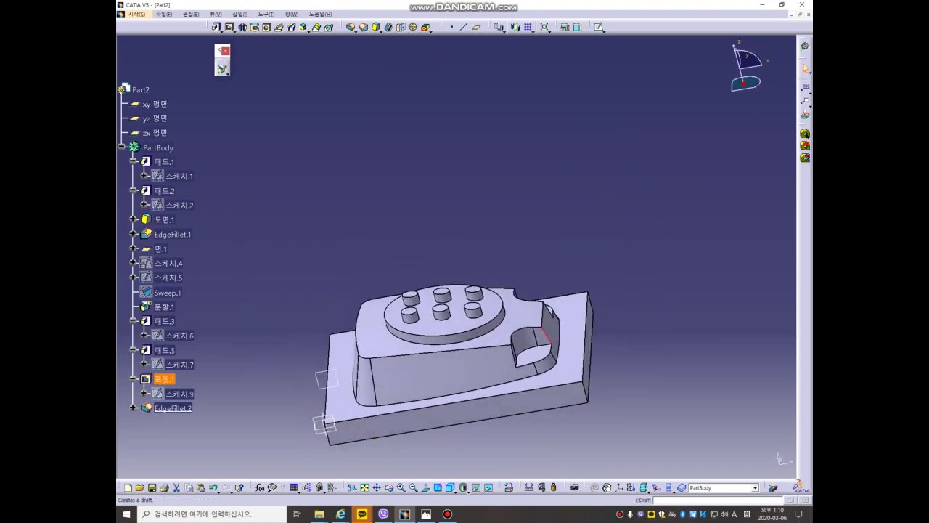
click(375, 27)
mouse_move(445, 260)
middle_down()
mouse_move(452, 266)
mouse_move(432, 399)
mouse_move(433, 376)
middle_up()
click(452, 270)
middle_drag(344, 326, 414, 267)
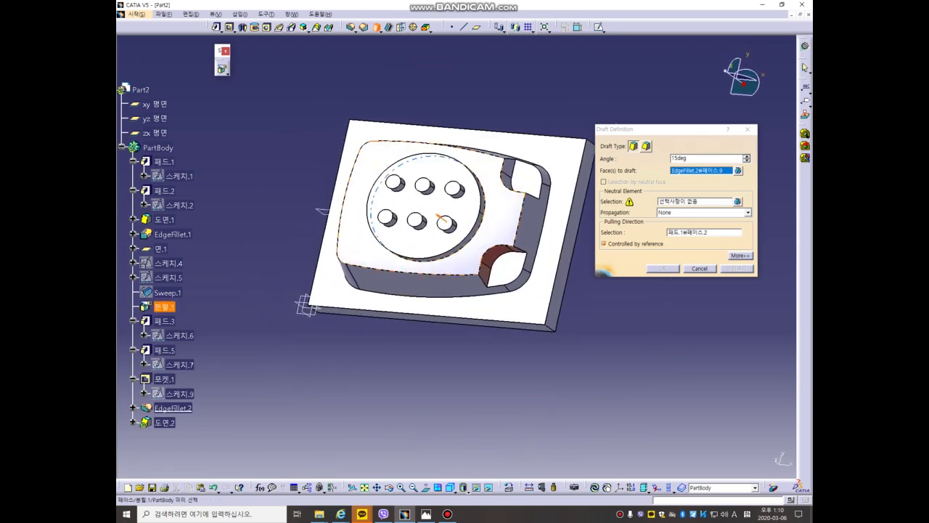
click(508, 170)
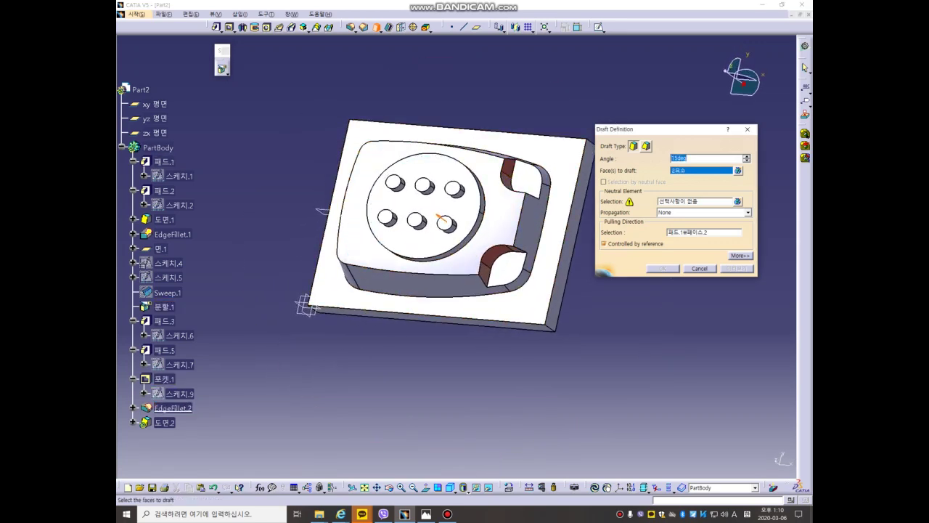
click(520, 172)
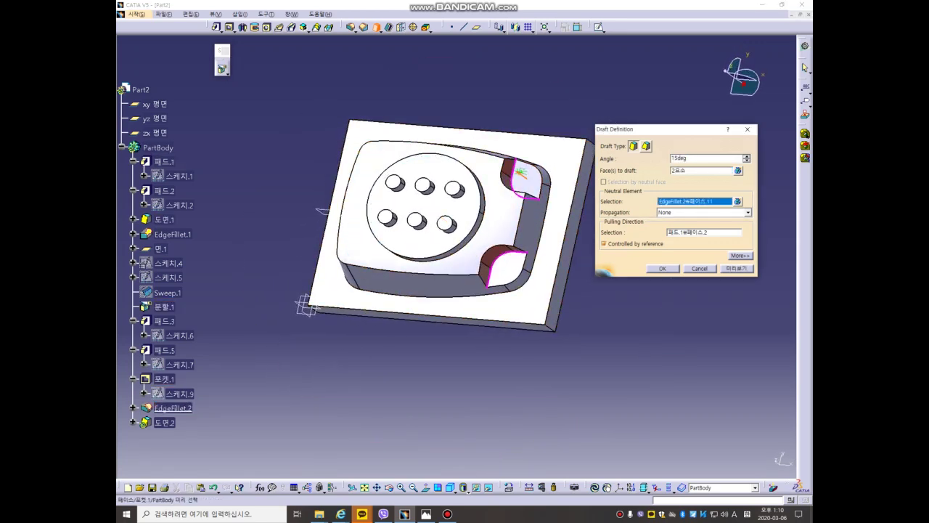
Step: Set the recess walls' draft angle to 10 degrees, preview it and apply the draft
double_click(679, 158)
click(426, 513)
key(alt+Tab)
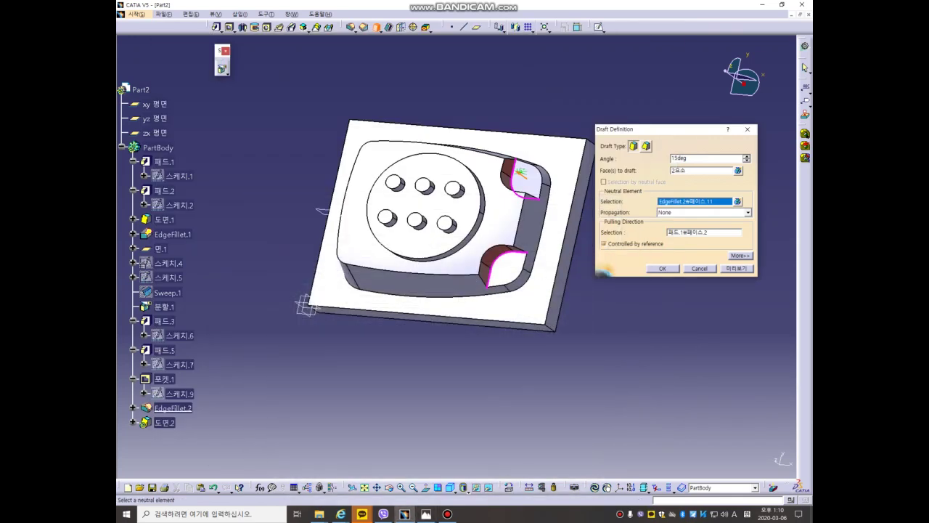
text(10)
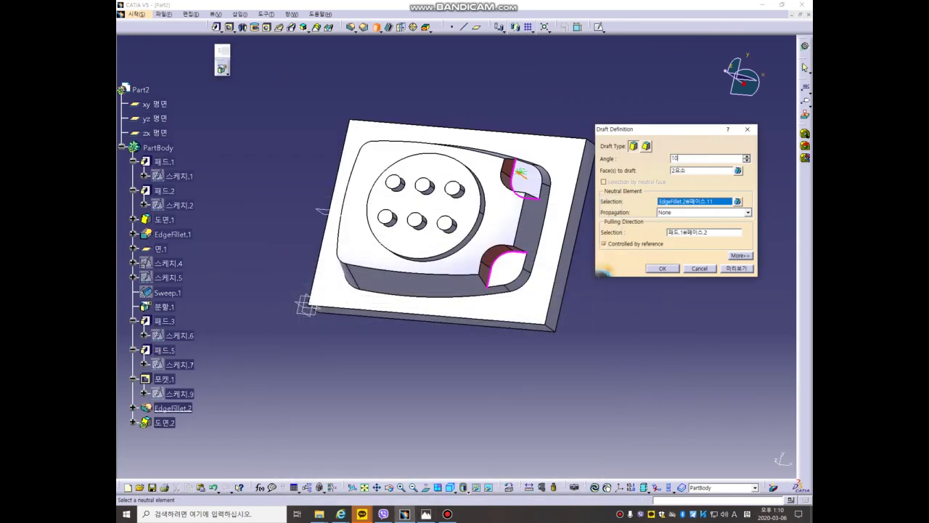
click(736, 267)
middle_drag(464, 341, 443, 258)
click(661, 267)
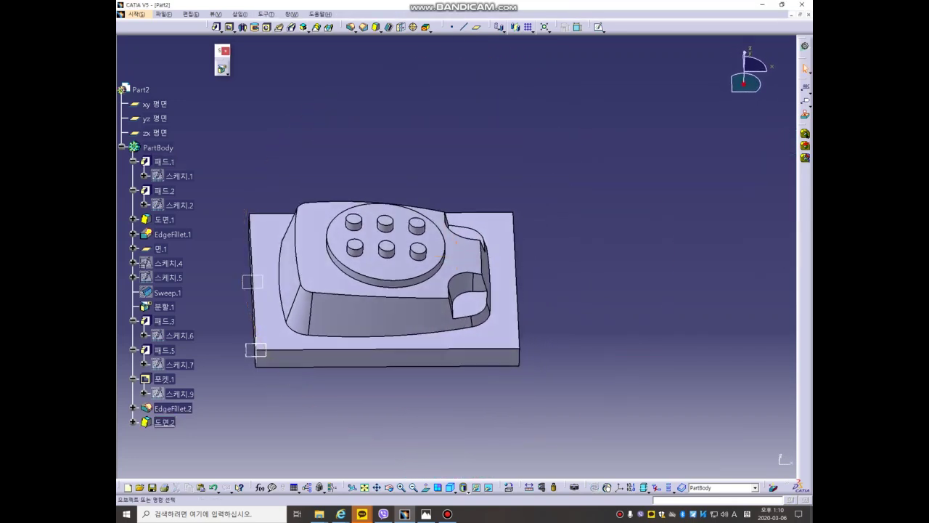
Step: Apply a 2 mm edge fillet to the floor faces and upper inner edges of both corner recesses
click(426, 514)
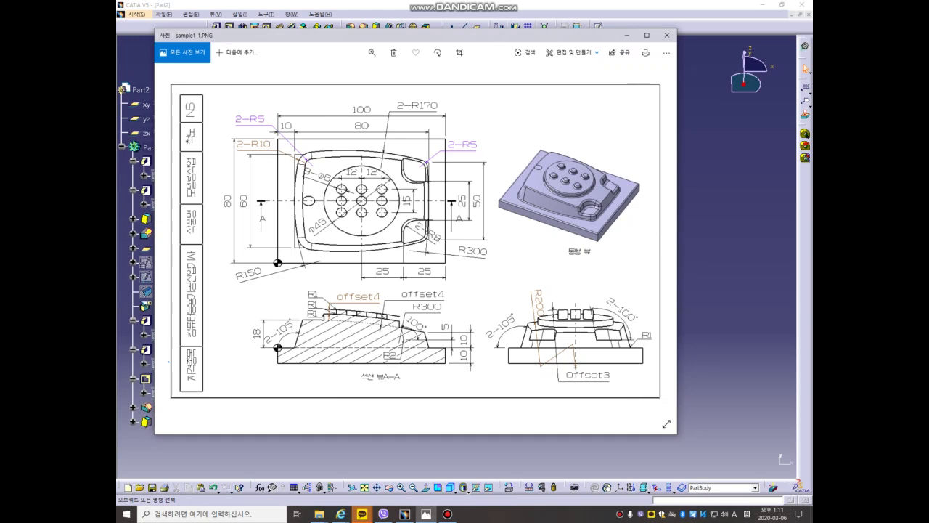
click(425, 514)
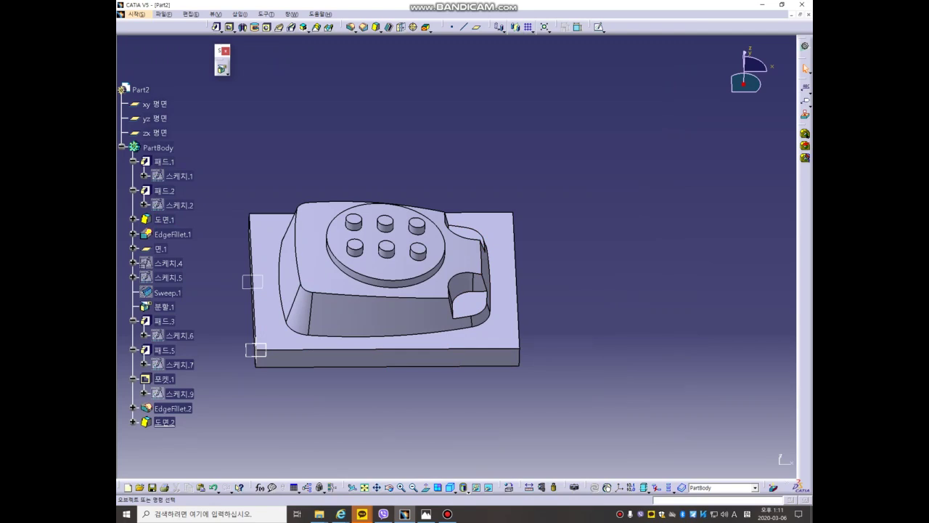
click(351, 26)
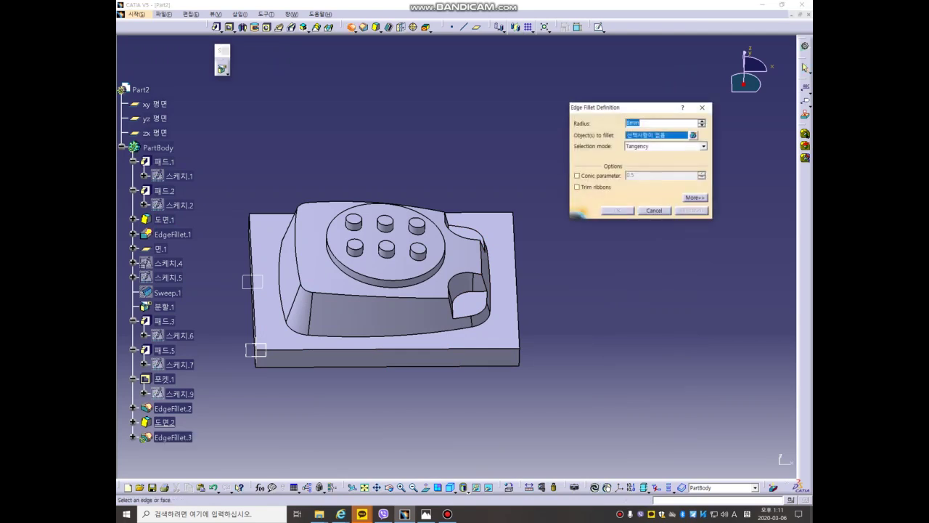
text(2)
middle_drag(465, 138, 496, 182)
click(496, 181)
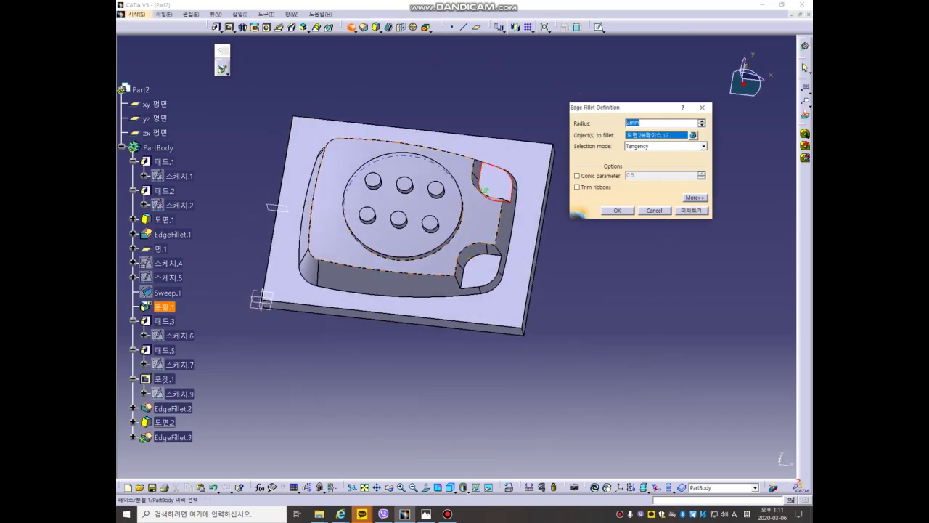
click(480, 270)
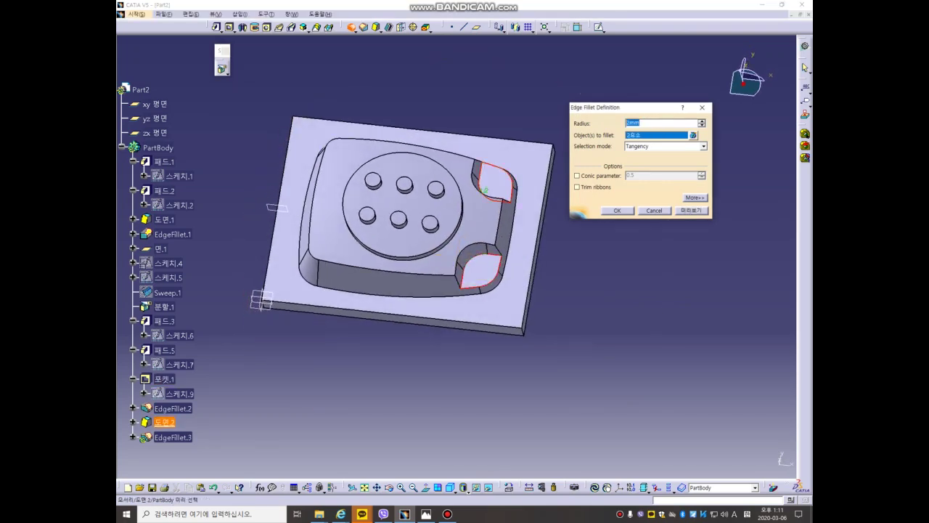
click(479, 247)
click(485, 190)
click(616, 210)
middle_drag(464, 290, 441, 236)
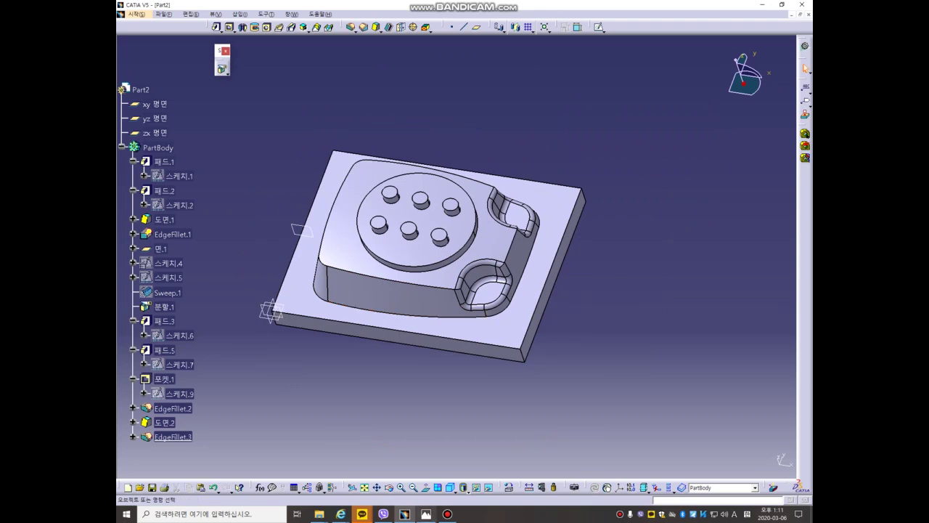
Step: Set up a 1 mm edge fillet on the raised disc's top face and the top faces of the six round buttons
click(352, 27)
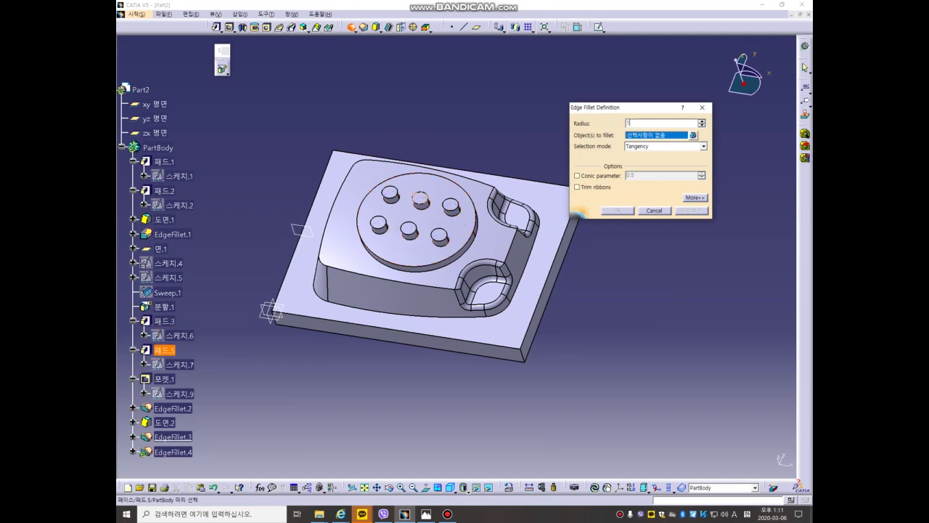
click(412, 212)
click(390, 192)
click(378, 223)
click(411, 230)
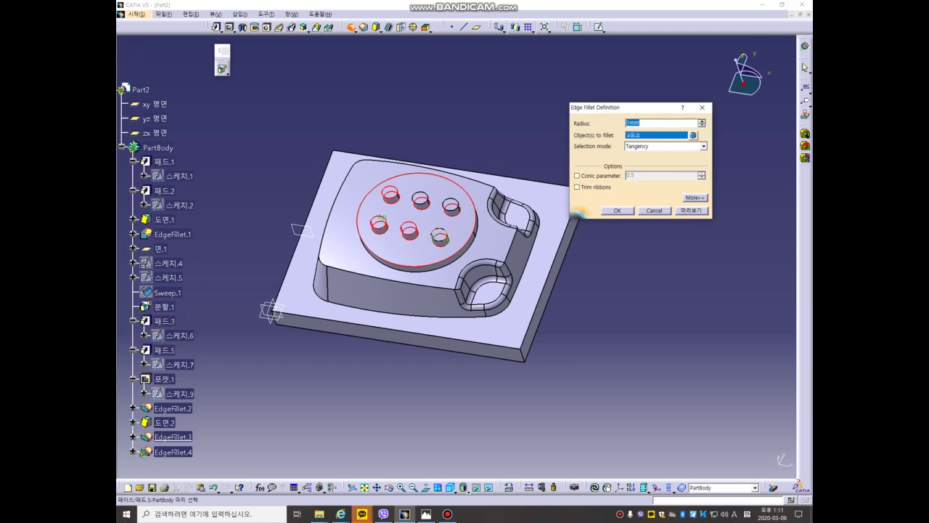
click(438, 237)
click(452, 209)
click(452, 207)
Step: Add the domed body's upper edges and its outline on the base plate to the fillet selection and apply it
click(426, 284)
click(511, 244)
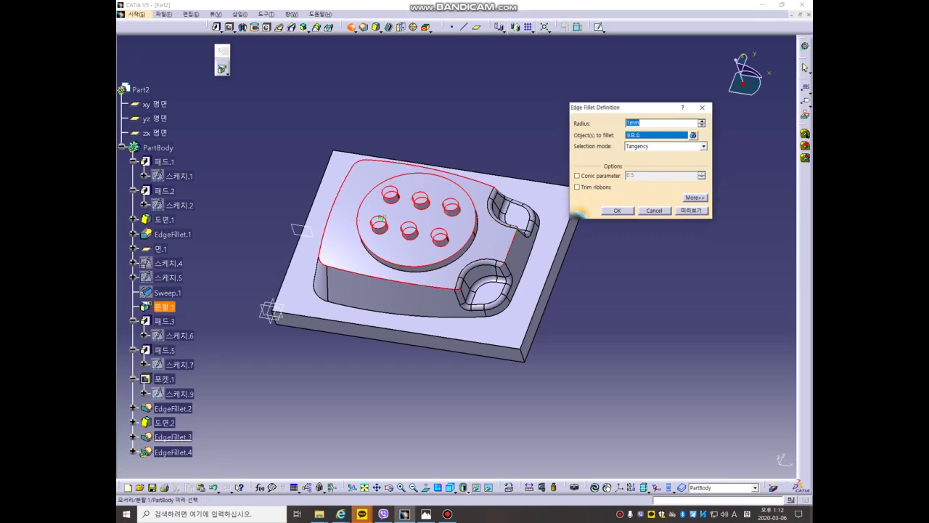
click(426, 313)
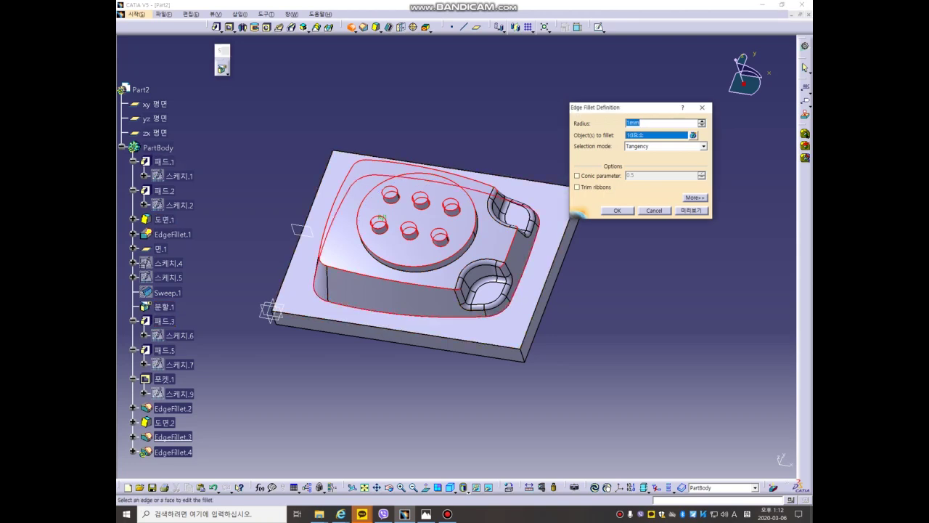
click(617, 210)
right_click(415, 321)
middle_drag(415, 322, 481, 81)
click(482, 82)
middle_drag(457, 200, 497, 244)
middle_drag(421, 305, 424, 239)
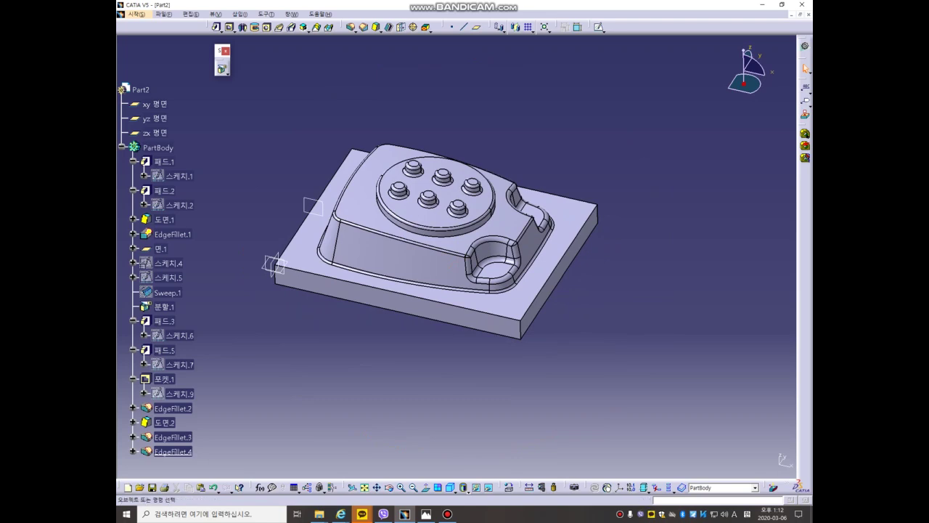
Step: Create a new drawing from the part with an empty sheet layout
click(136, 13)
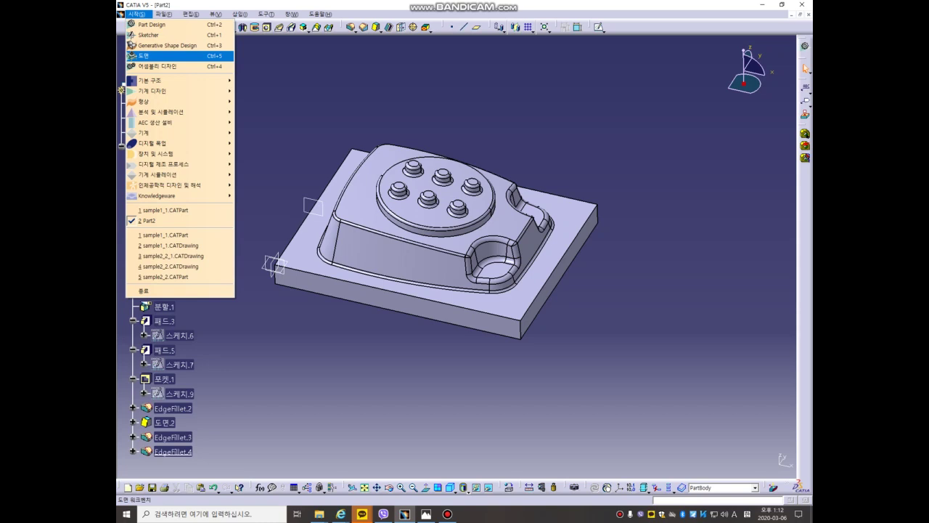
click(144, 55)
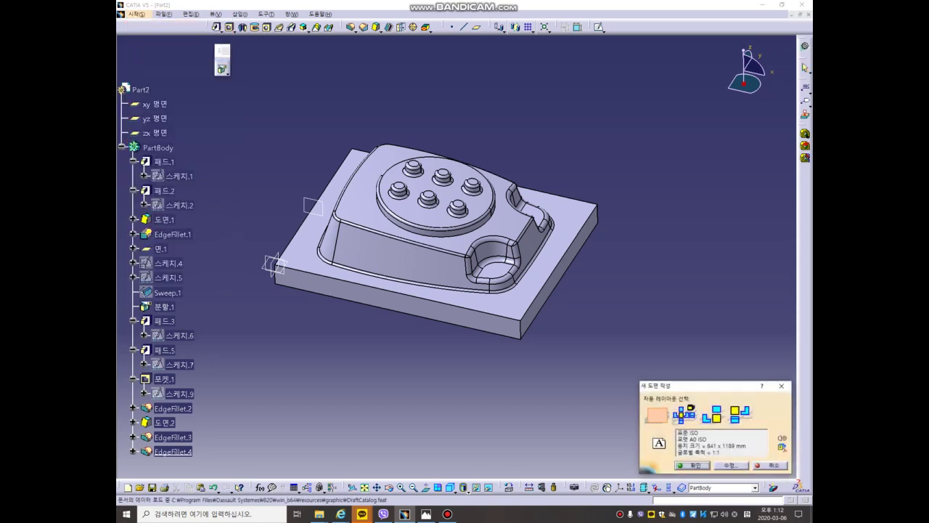
click(693, 465)
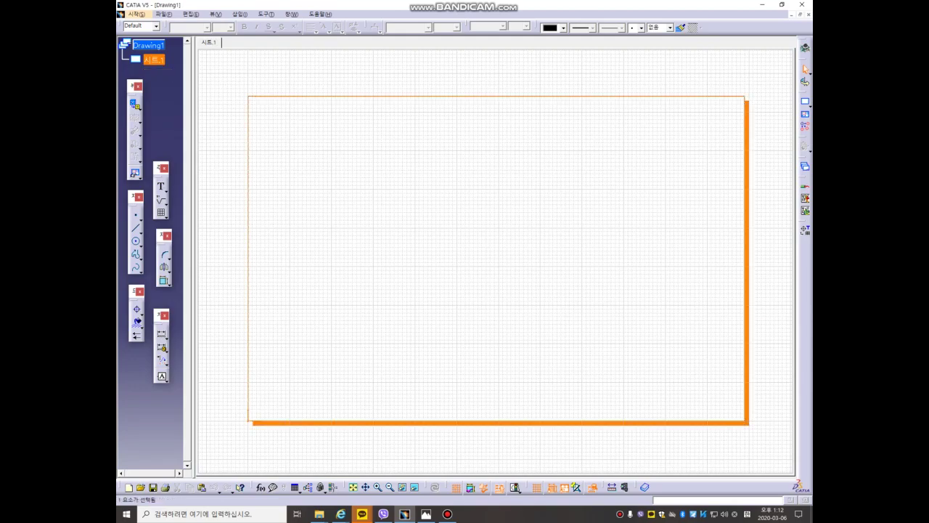
Step: Set the sheet format to A4 ISO with third-angle projection and apply the properties
right_click(154, 60)
click(190, 133)
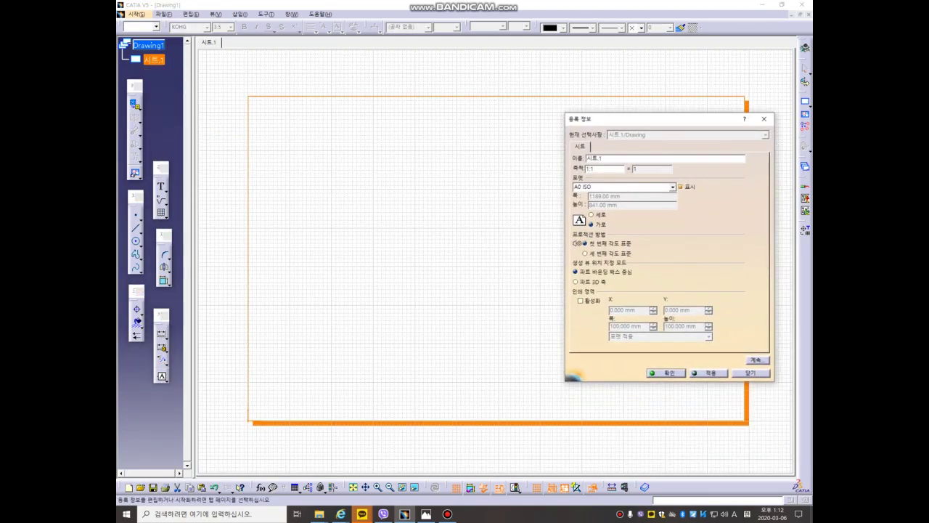
click(672, 187)
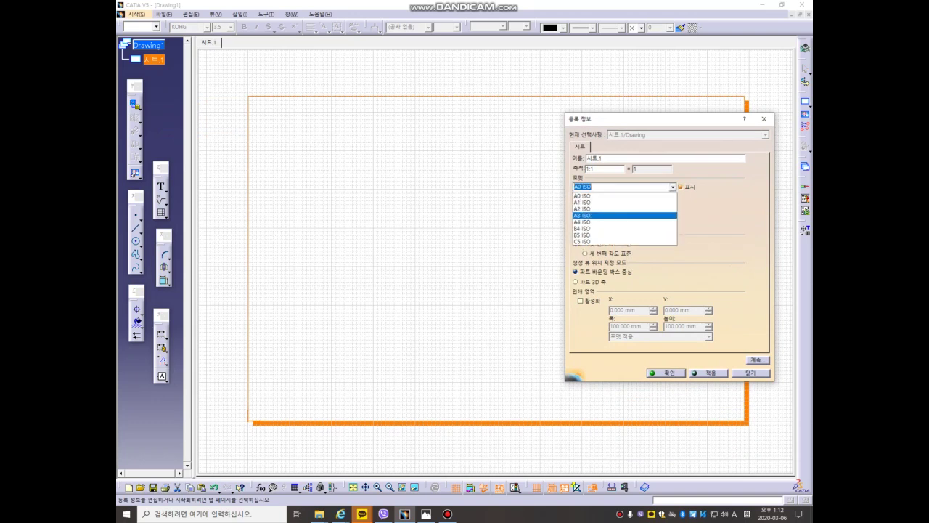
key(Return)
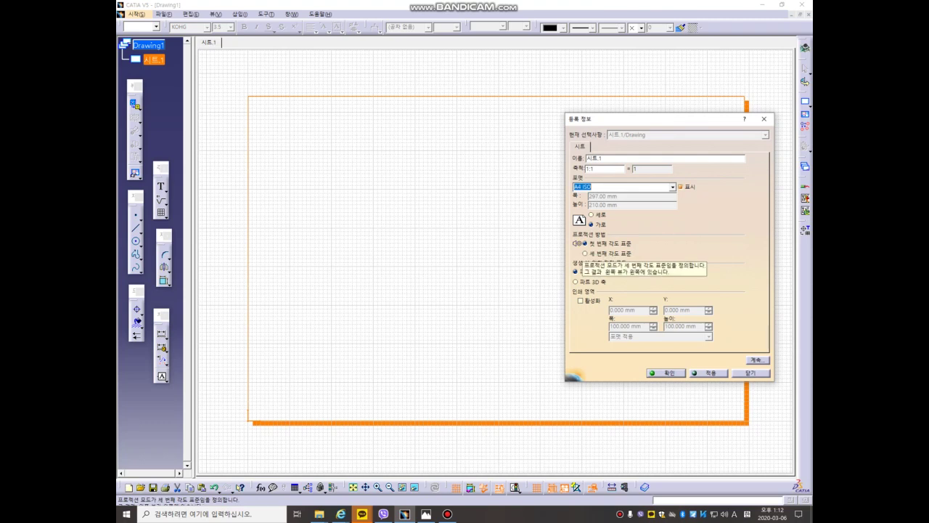
click(585, 253)
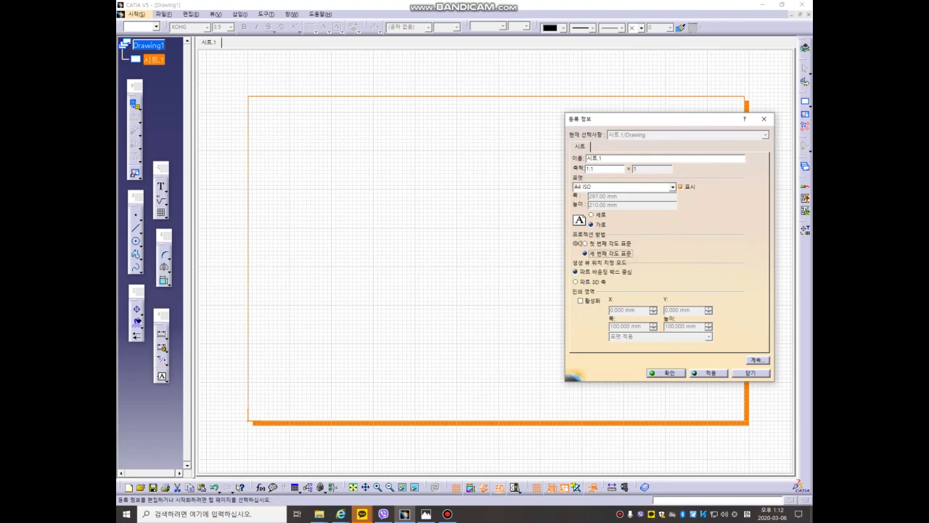
click(708, 372)
click(665, 372)
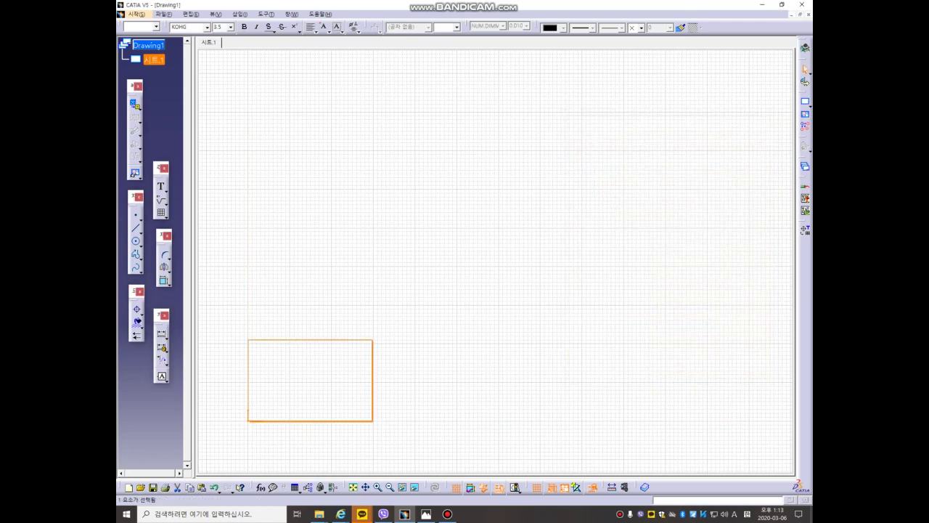
middle_drag(311, 380, 464, 182)
mouse_move(464, 264)
middle_down()
mouse_move(504, 218)
mouse_move(551, 133)
mouse_move(557, 98)
middle_up()
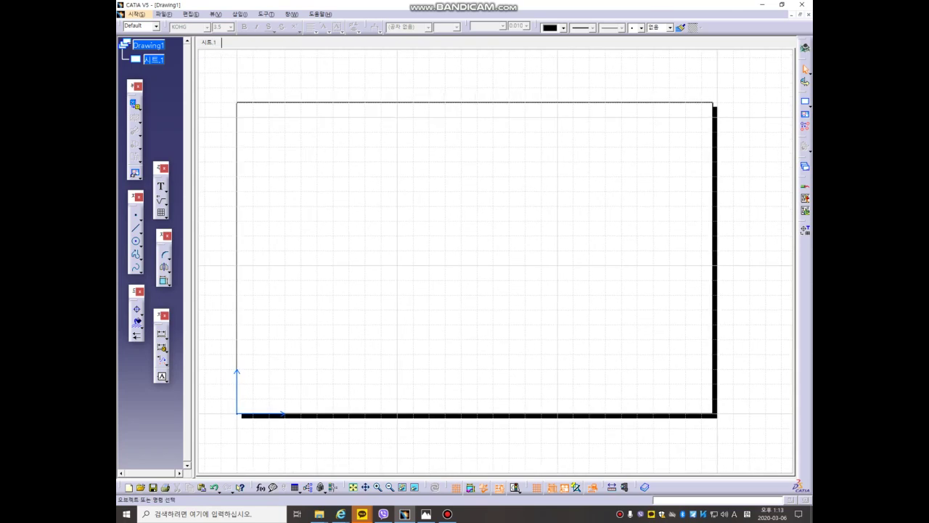
middle_drag(556, 98, 569, 110)
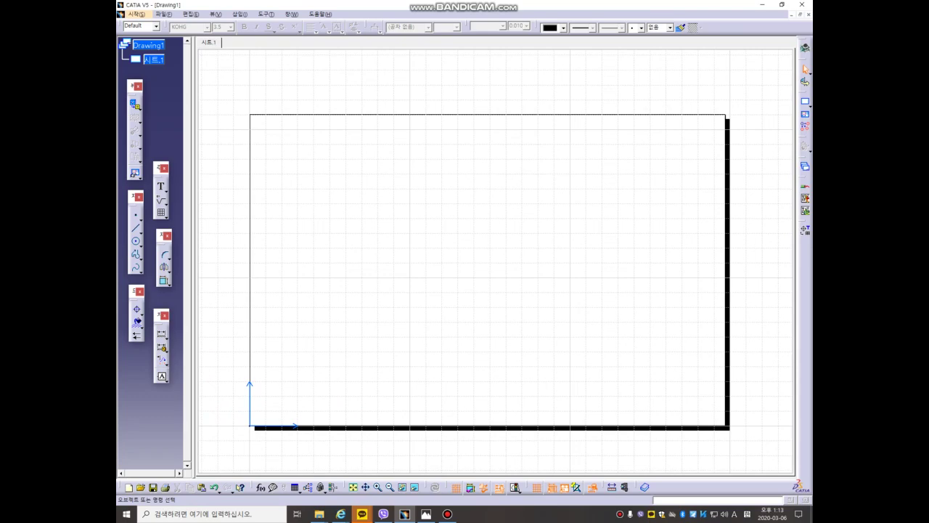
Step: Check the view layout in the sample1_1 reference image, and move the view creation tools onto the drawing area beside the sheet
click(426, 514)
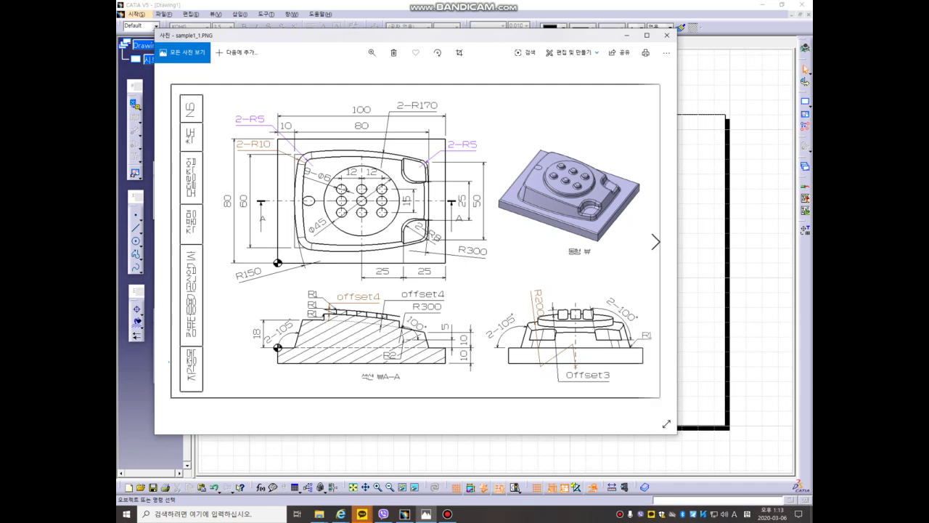
key(alt+Tab)
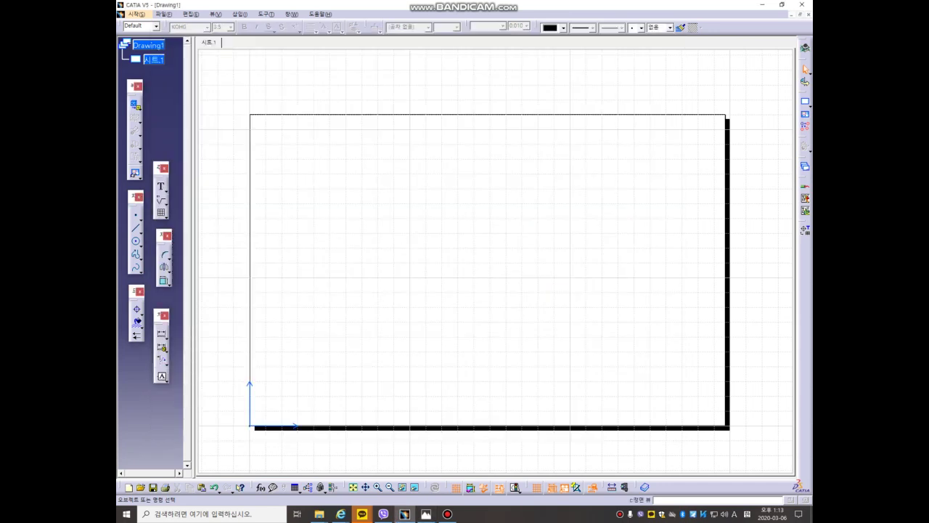
drag(131, 86, 267, 30)
drag(180, 27, 251, 68)
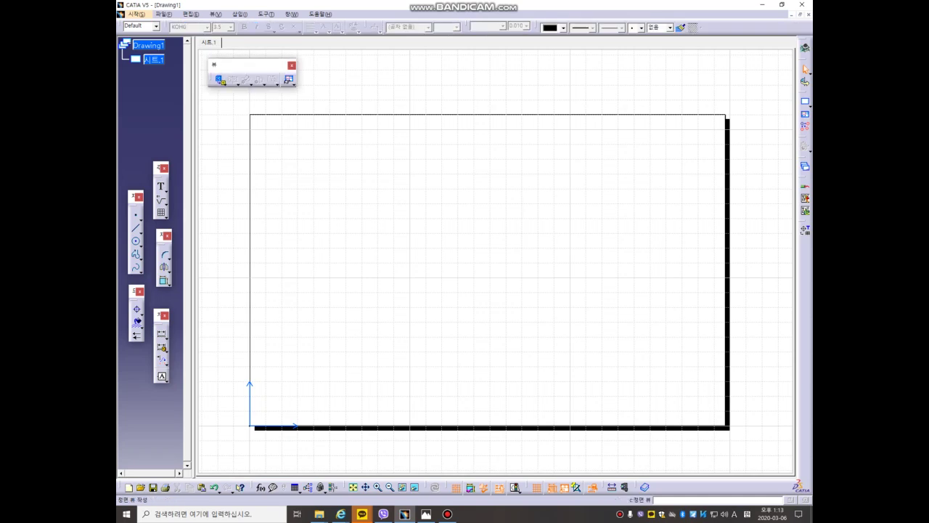
click(221, 82)
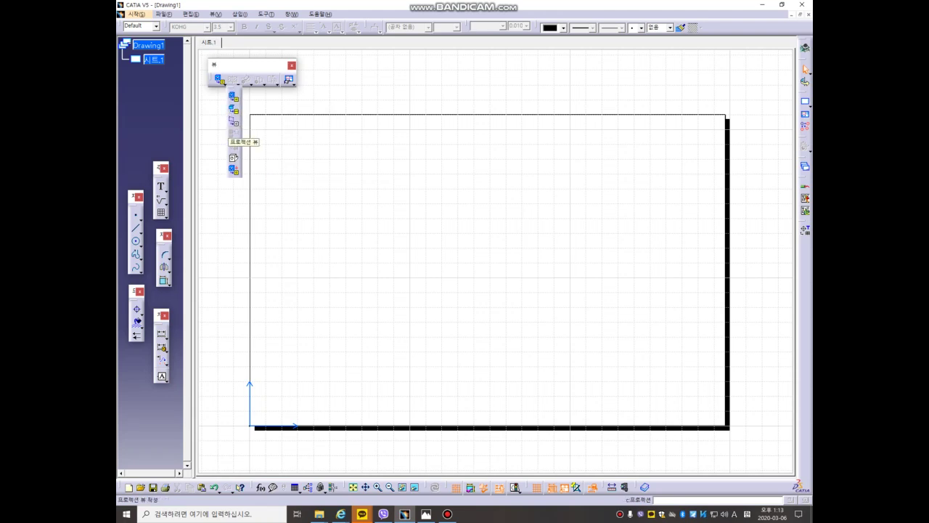
click(233, 134)
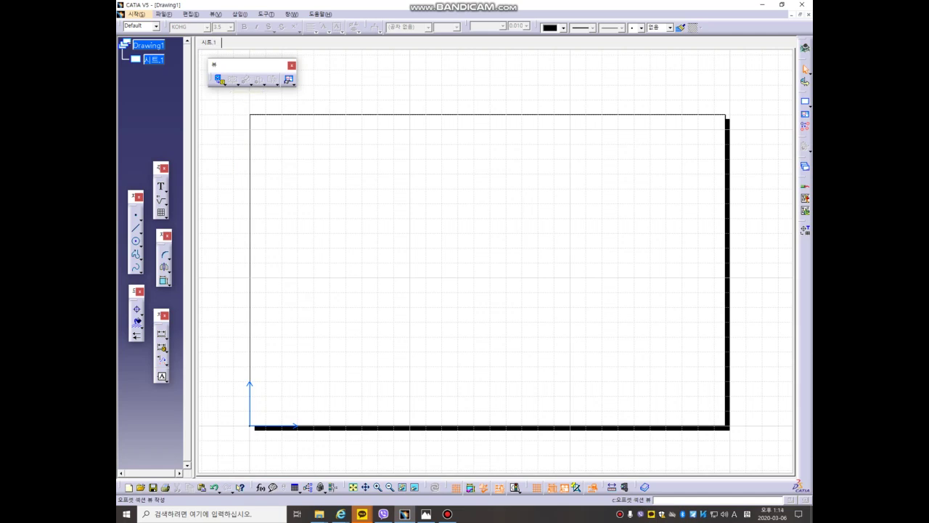
Step: Start a front view and define its projection from Part2's horizontal reference plane at the base plate's corner
click(220, 79)
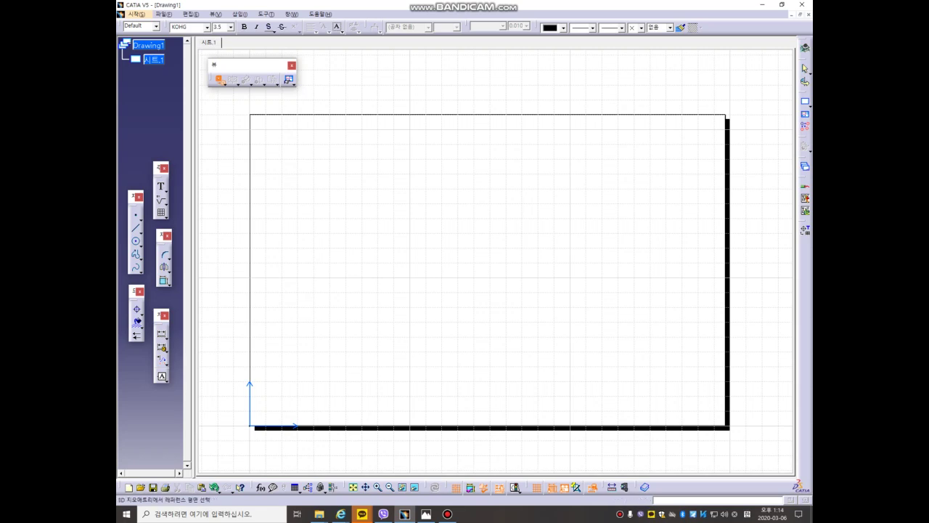
click(292, 14)
key(Down)
key(Down)
key(Down)
key(Down)
key(Down)
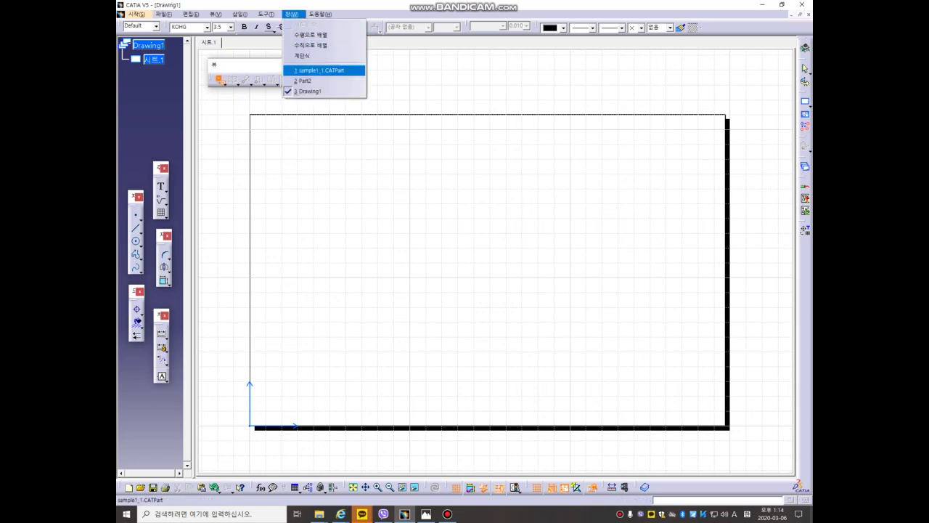
key(Down)
key(Return)
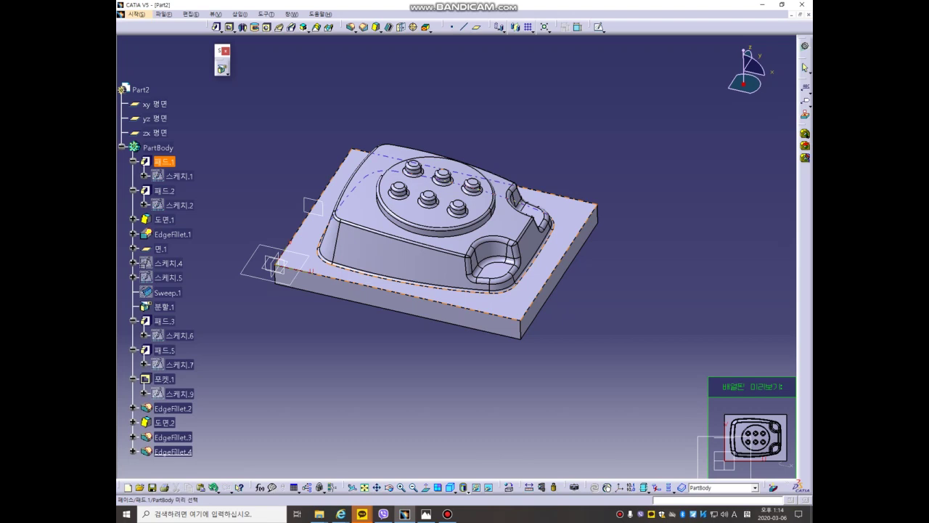
click(274, 262)
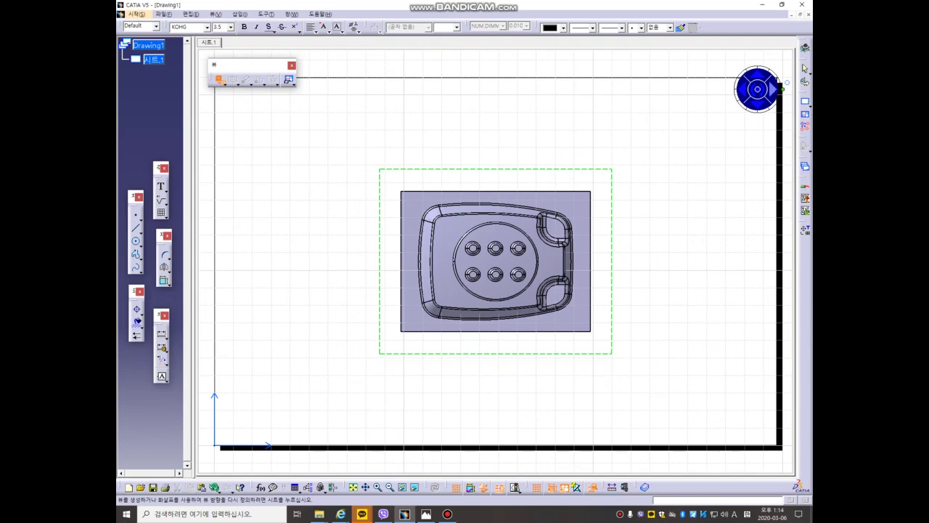
Step: Try out the previewed view's orientation, generate the view looking down on the part, and move it to the sheet's upper left area
click(741, 89)
click(774, 89)
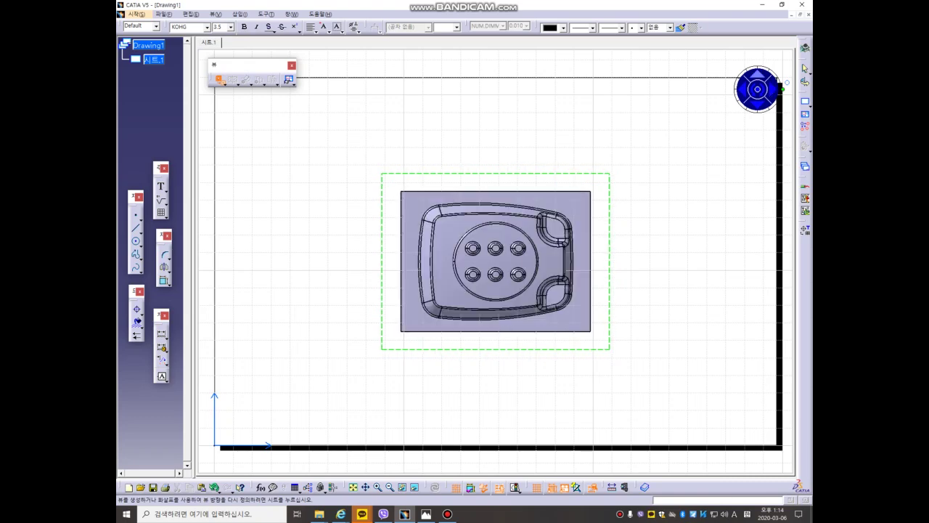
click(757, 76)
click(756, 103)
click(753, 89)
click(762, 89)
mouse_move(783, 89)
mouse_down()
mouse_move(780, 76)
mouse_move(744, 67)
mouse_move(774, 72)
mouse_move(782, 87)
mouse_up()
click(167, 74)
drag(351, 217, 244, 139)
Step: Compare the front view with the sample1_1 reference image and delete the text label below the view
click(399, 275)
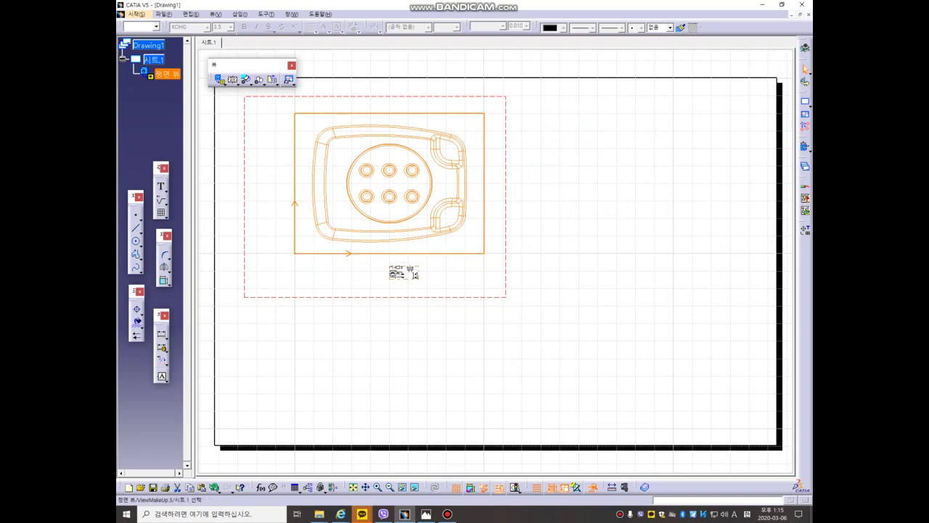
click(426, 514)
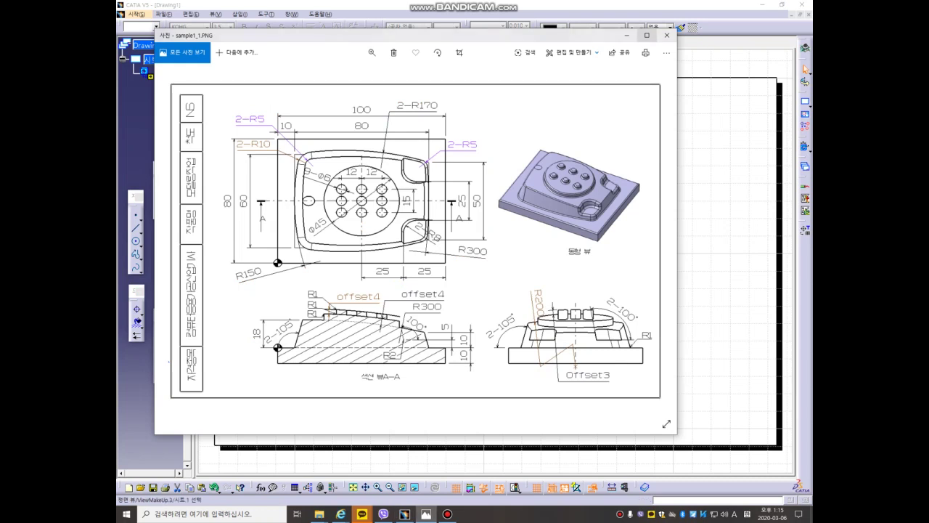
click(626, 34)
click(415, 275)
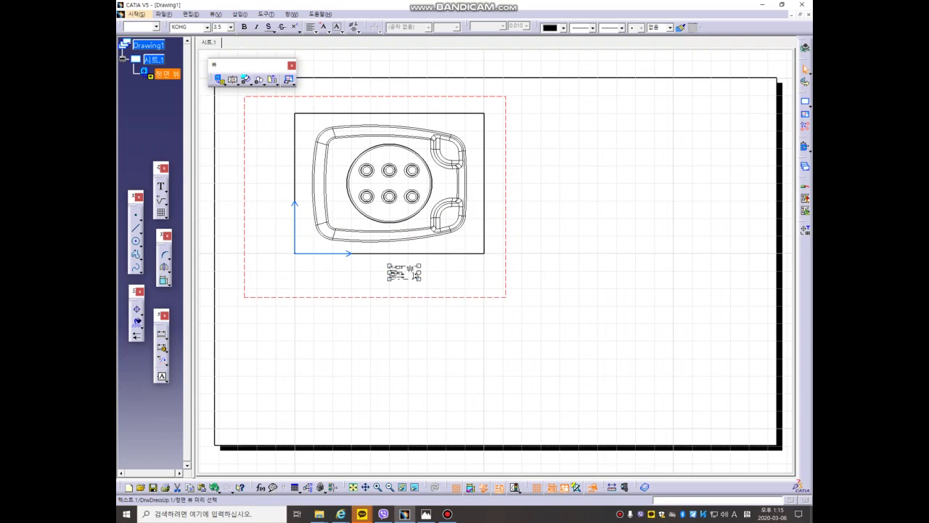
key(Delete)
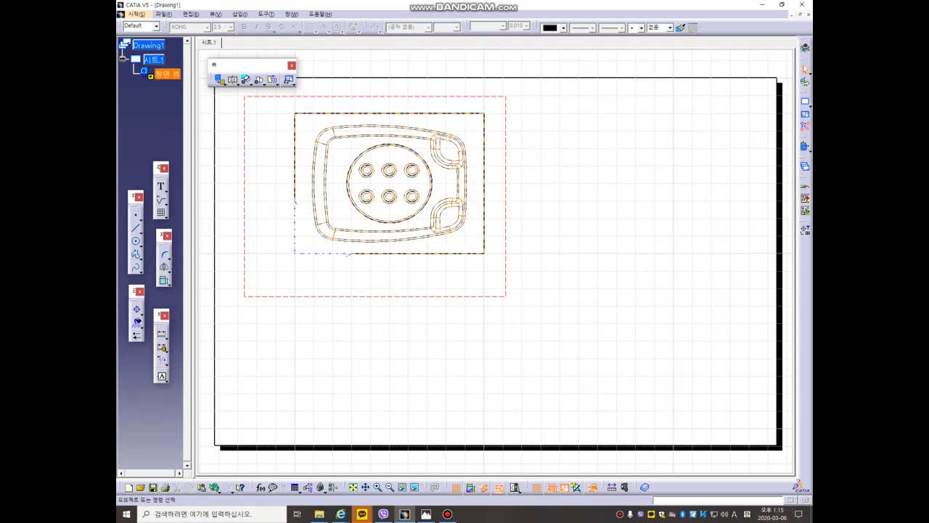
Step: Try an offset section view cut horizontally through the front view's middle, placed below it, and delete that section view
click(232, 79)
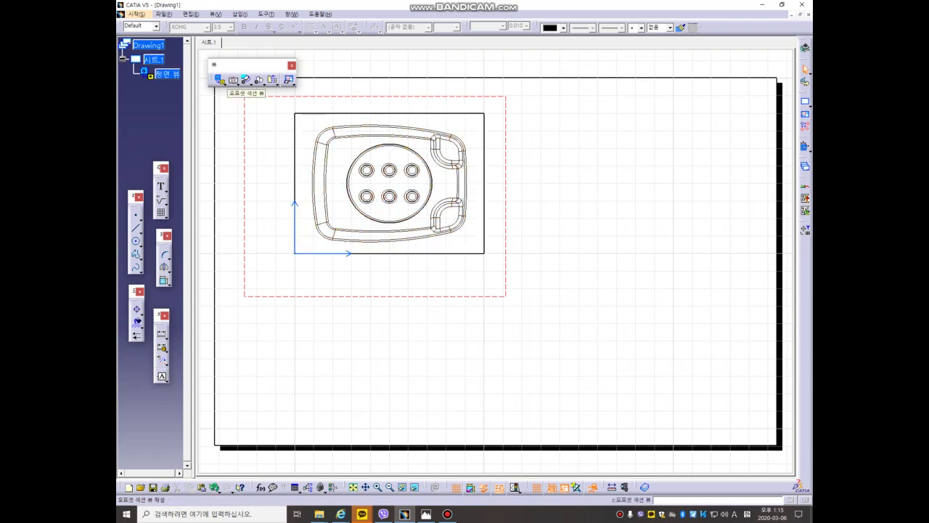
click(276, 182)
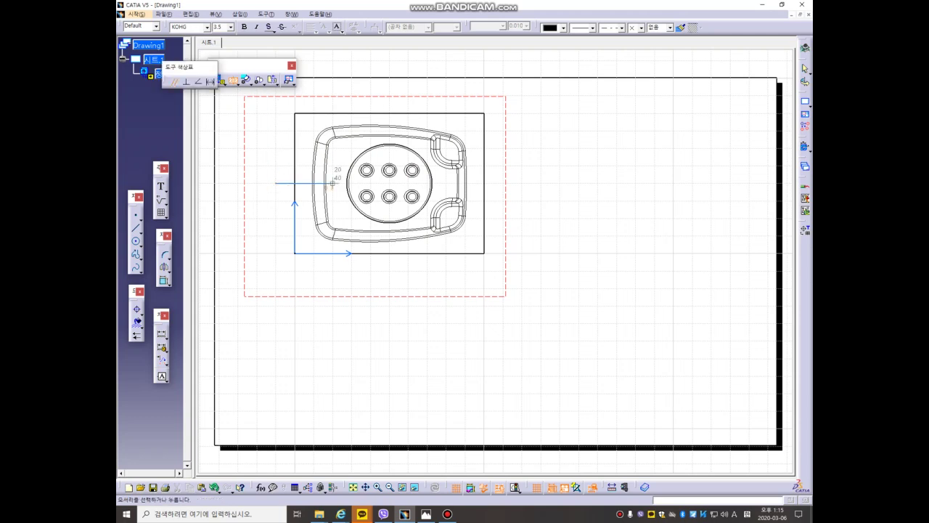
double_click(502, 182)
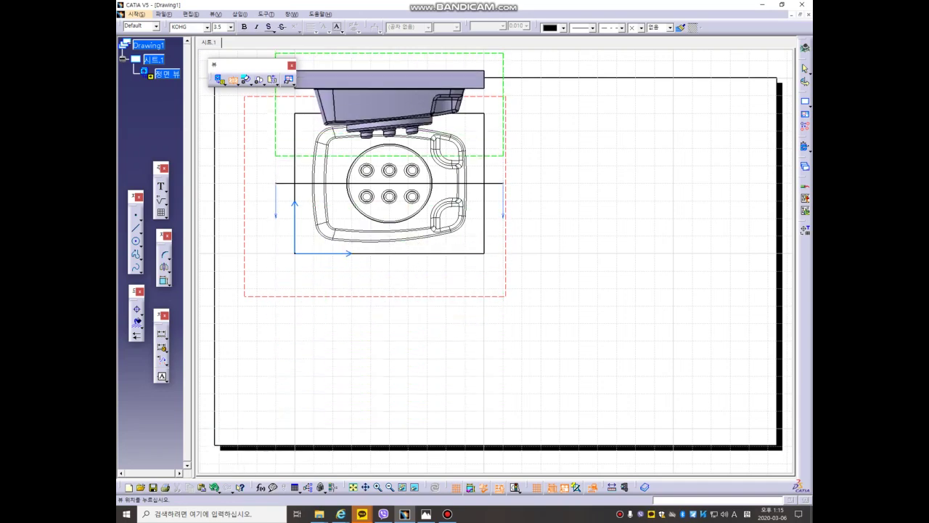
middle_drag(389, 315, 392, 364)
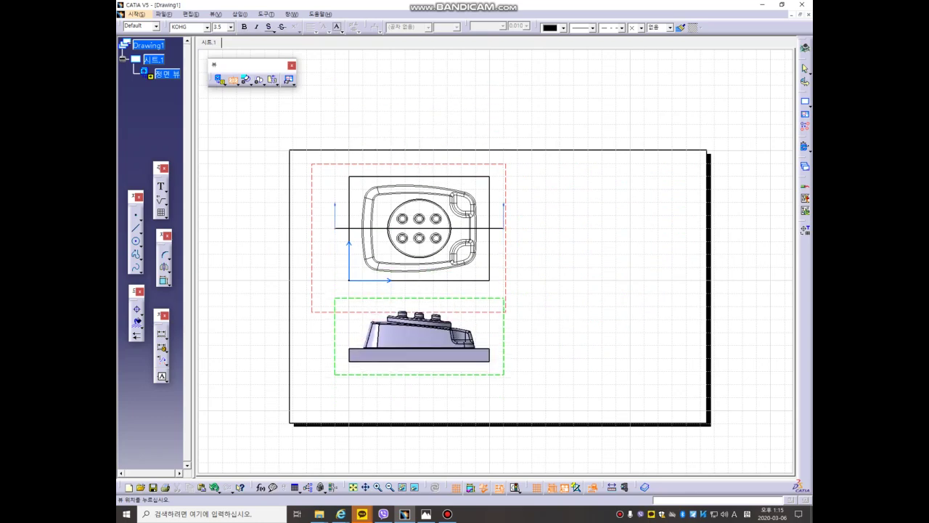
click(418, 360)
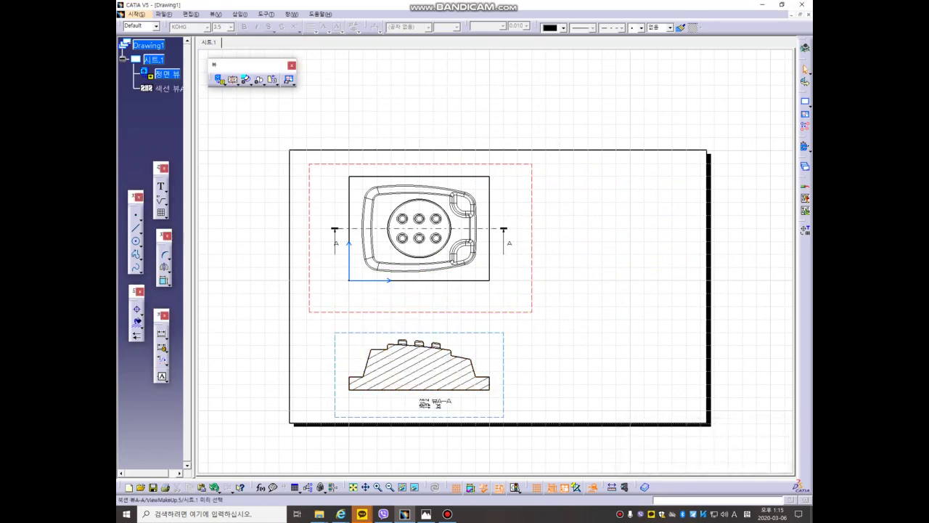
mouse_move(418, 340)
mouse_down()
mouse_move(418, 55)
mouse_move(418, 331)
mouse_up()
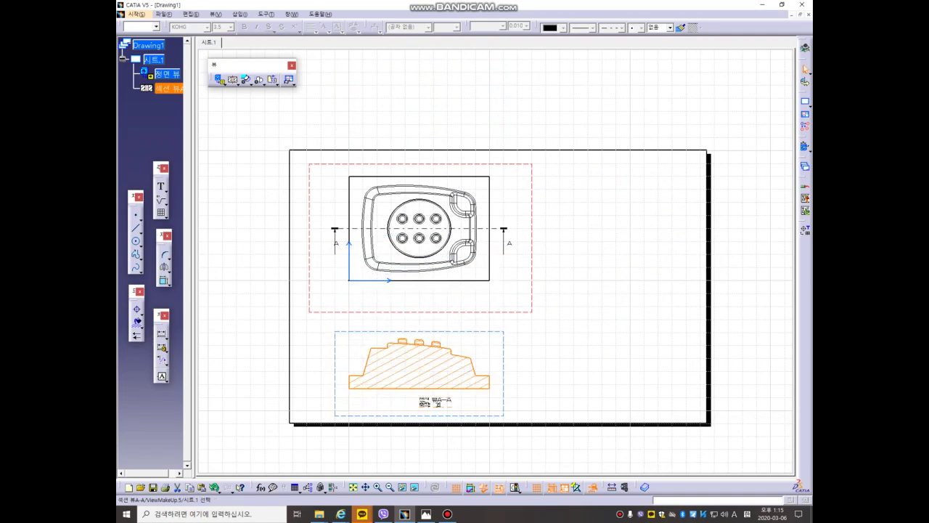
key(Delete)
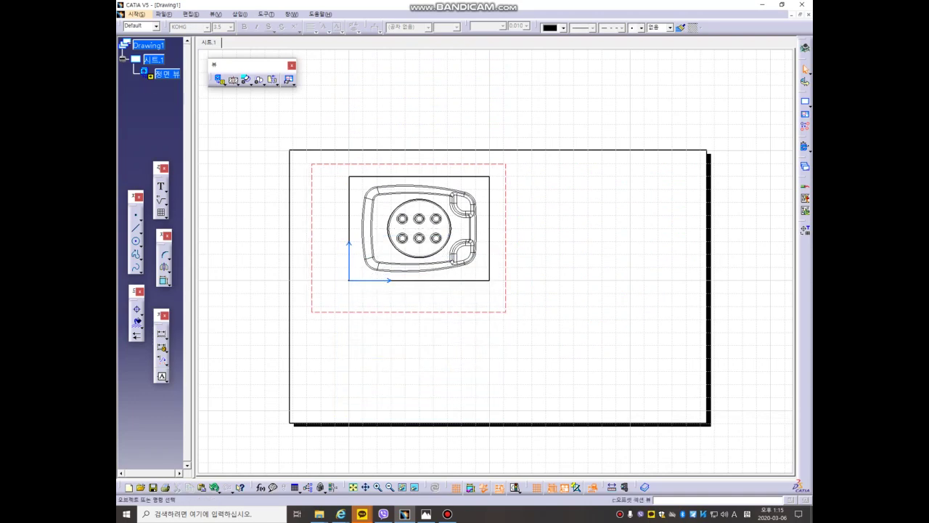
Step: Create an offset section view along a horizontal line through the front view's middle, and move it to just below that view
click(233, 80)
click(334, 228)
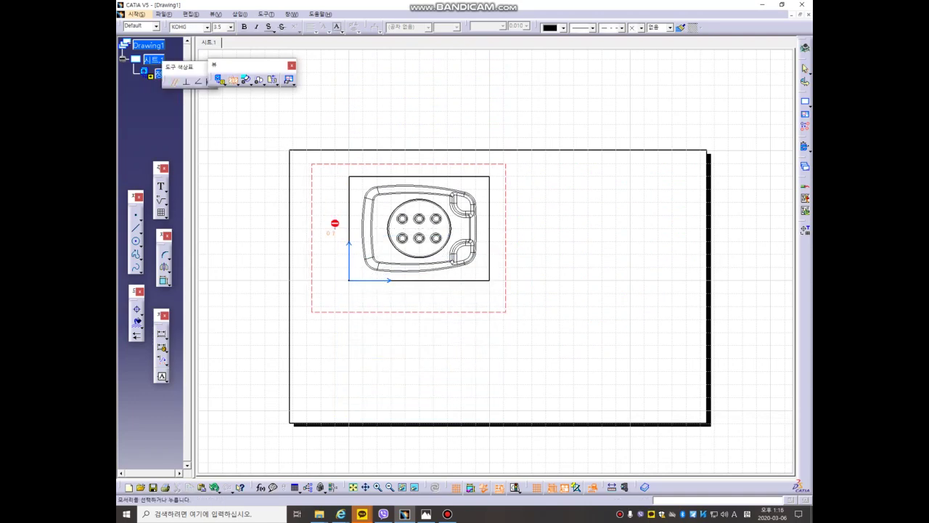
double_click(503, 228)
click(419, 329)
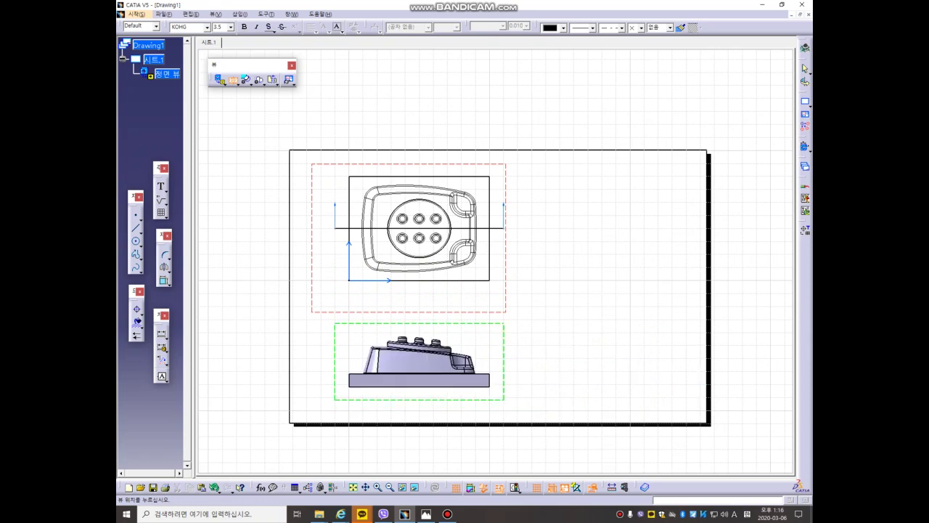
click(609, 363)
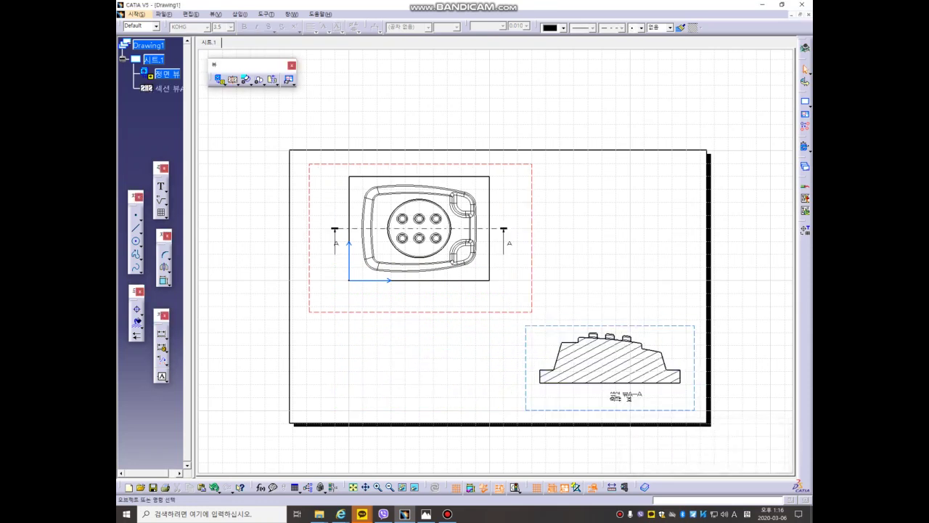
drag(610, 325, 363, 333)
drag(363, 375, 432, 363)
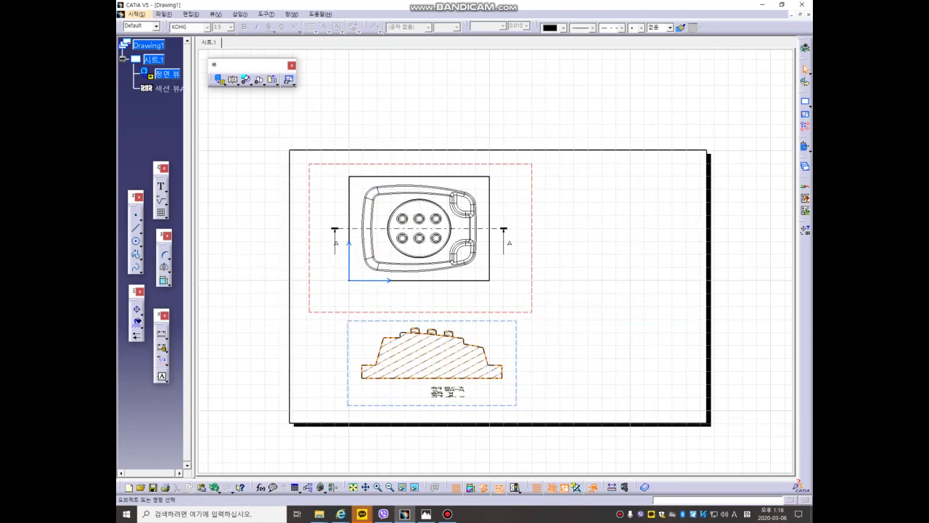
Step: Delete the section view and recreate it along a horizontal line through the front view's middle, placed directly below the front view
key(Delete)
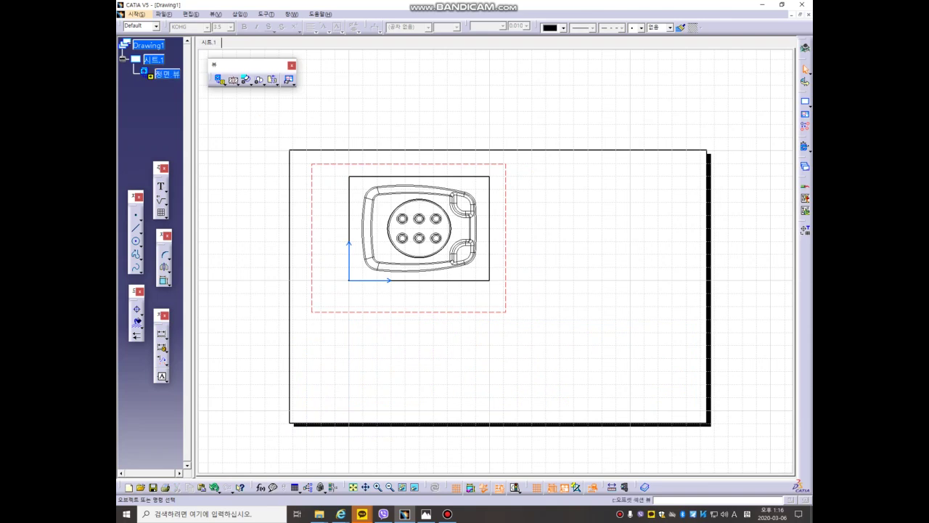
click(246, 80)
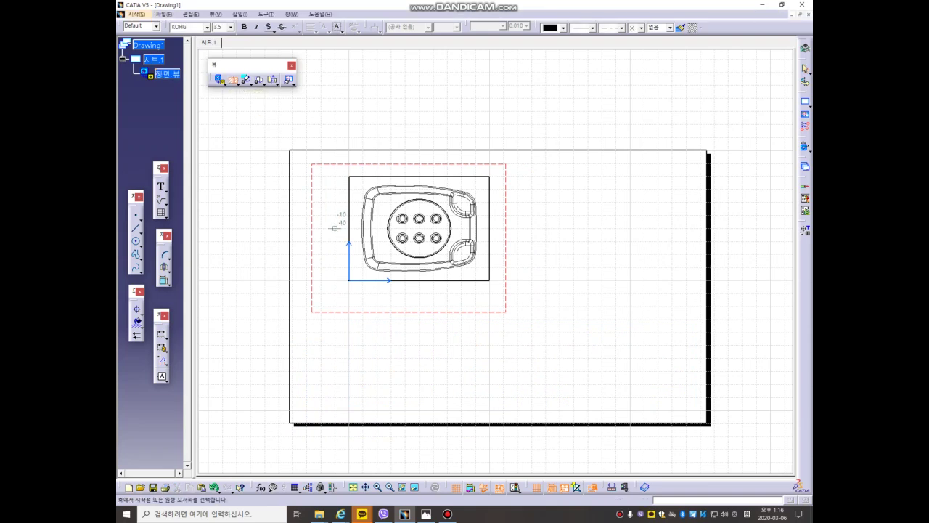
double_click(503, 228)
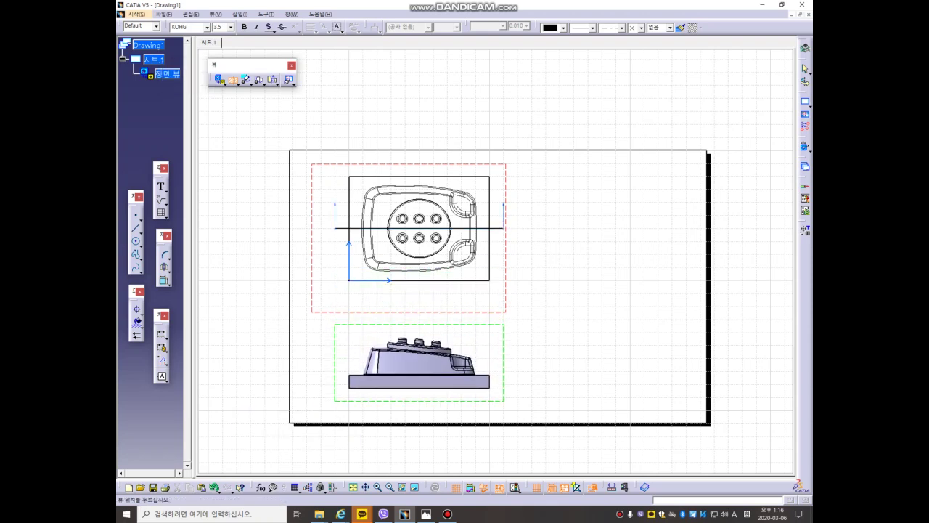
click(419, 363)
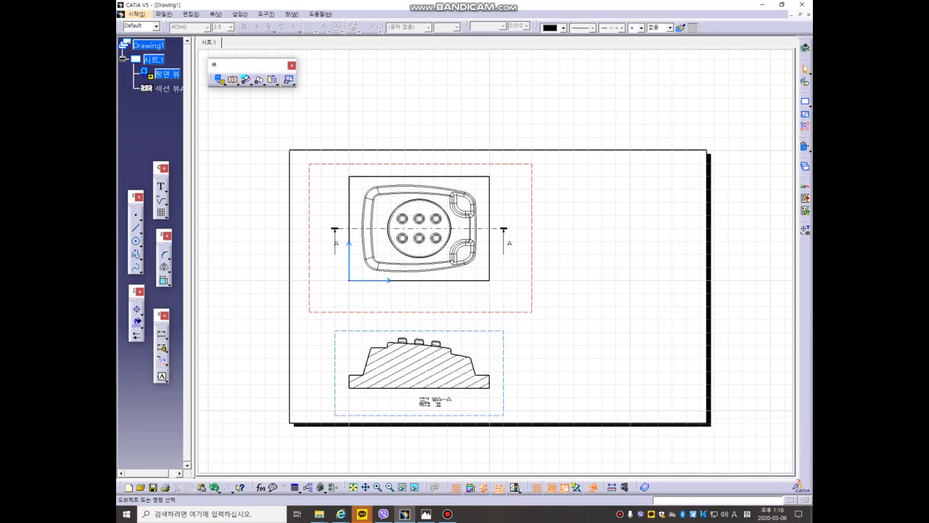
Step: Activate the section view and create a side projection view from it, placed to its right on the sheet
middle_drag(419, 363, 414, 289)
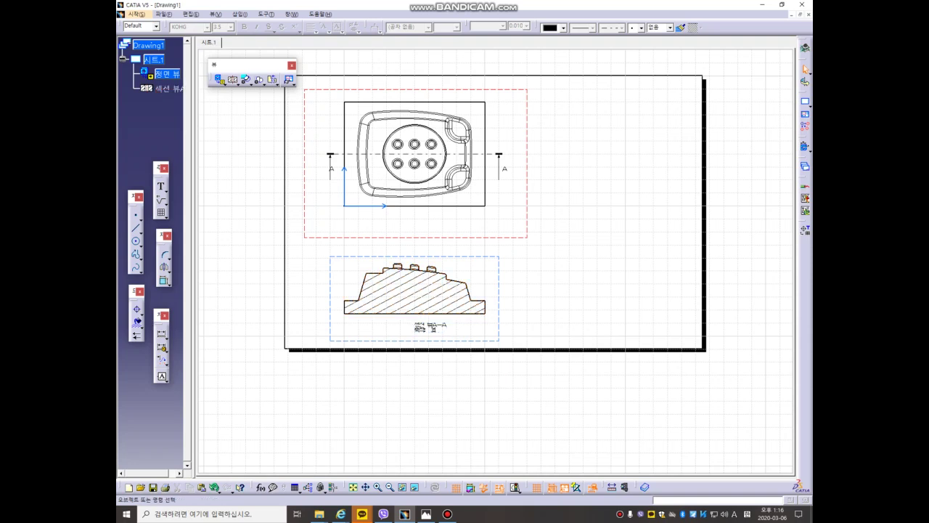
click(223, 84)
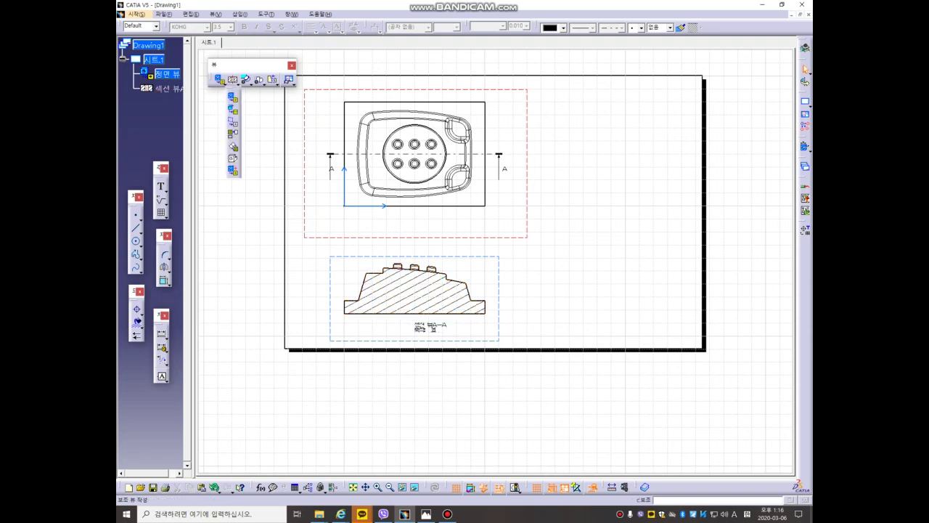
key(Escape)
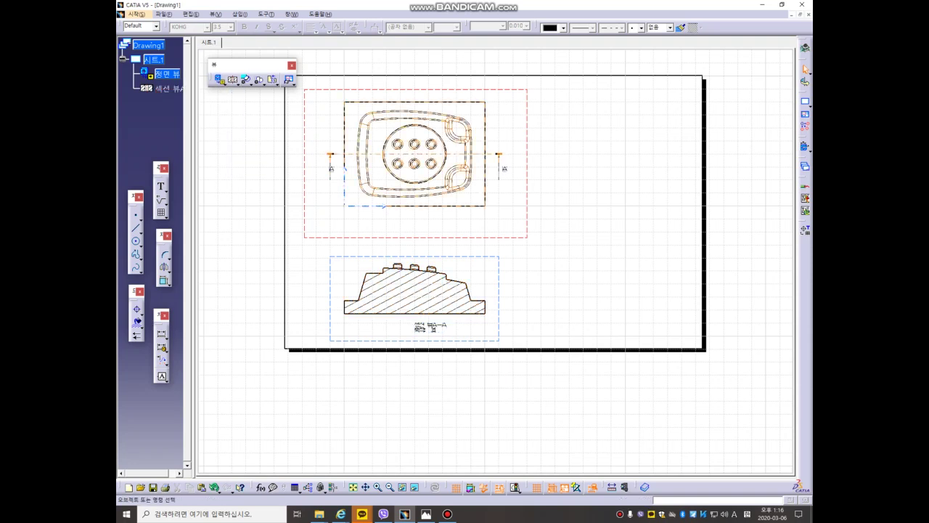
double_click(169, 88)
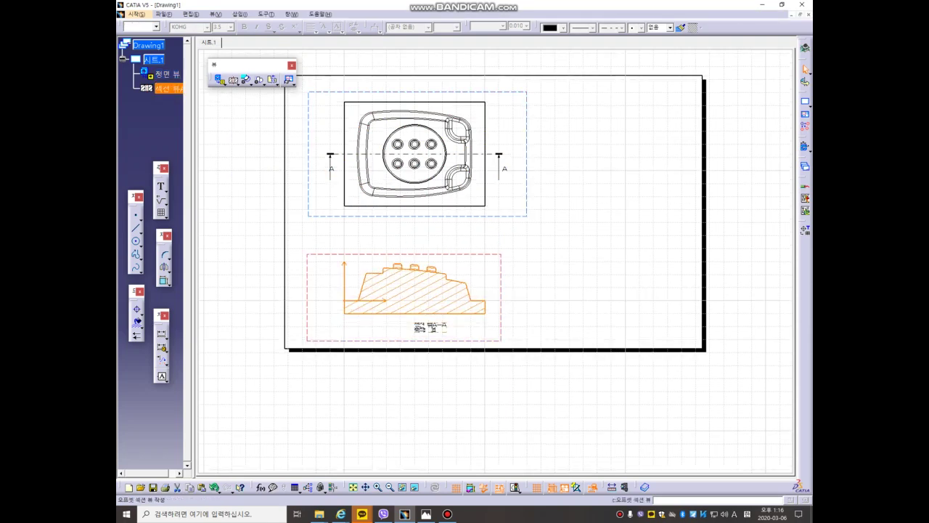
click(223, 83)
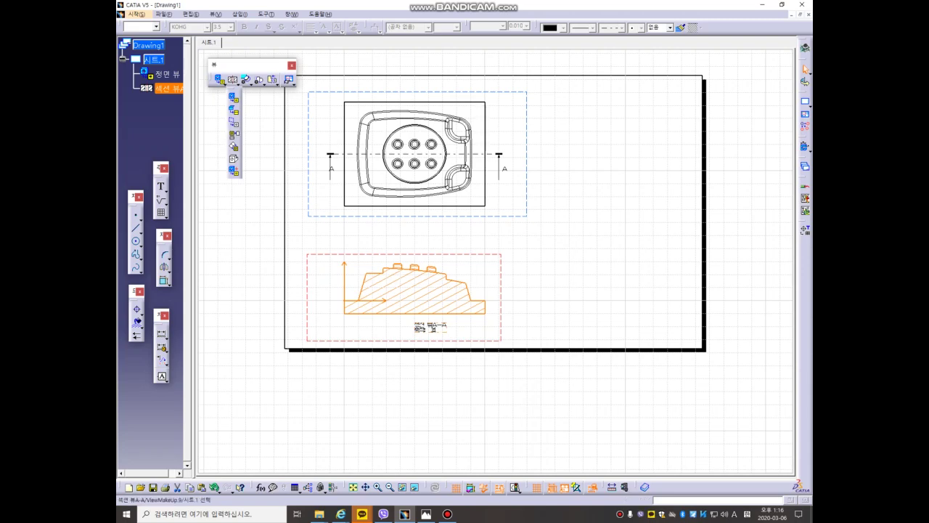
click(233, 144)
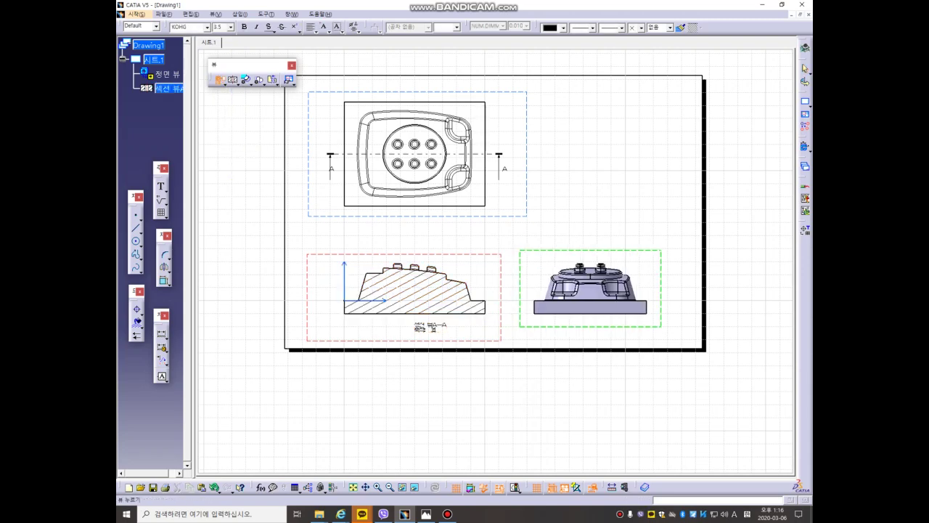
click(616, 288)
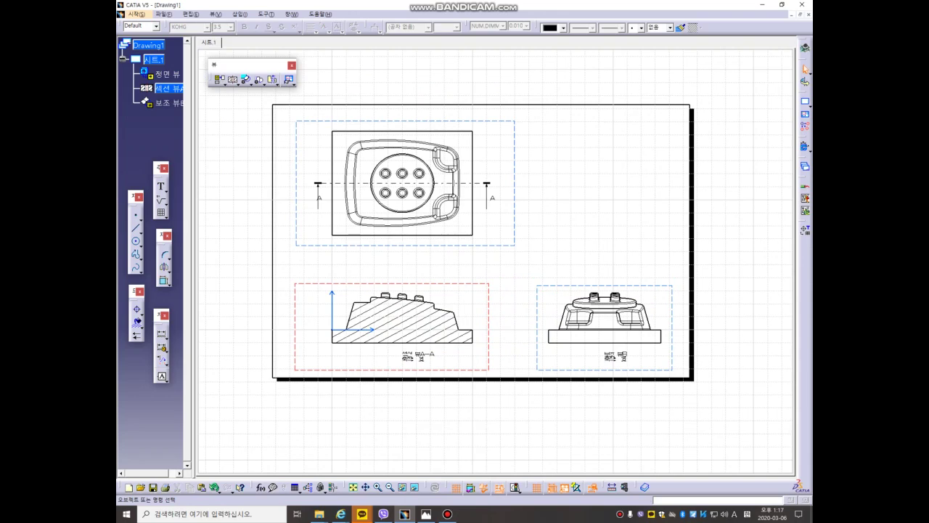
Step: Shift the side view closer to the section view, raise the section view towards the front view, and adjust the front view's position slightly
drag(616, 285, 608, 285)
drag(392, 283, 392, 261)
drag(391, 348, 391, 351)
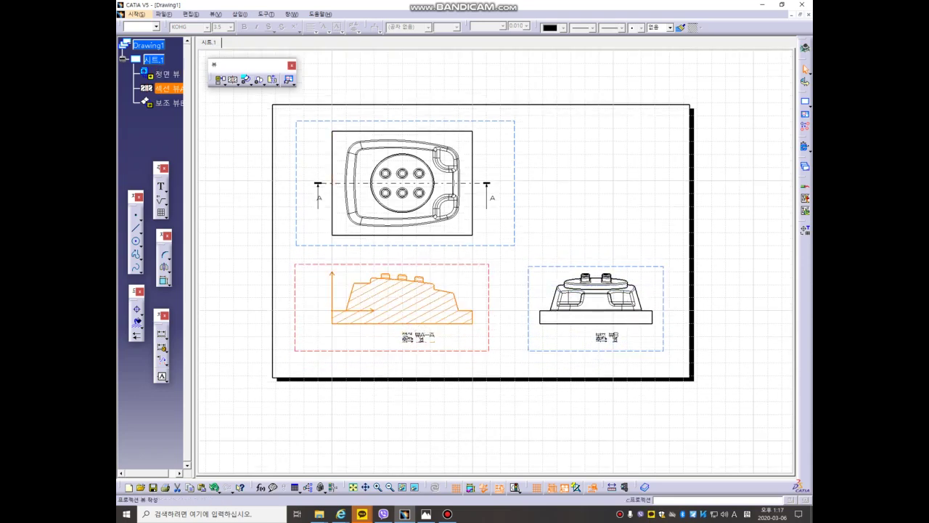
mouse_move(392, 351)
mouse_down()
mouse_move(392, 365)
mouse_move(392, 354)
mouse_up()
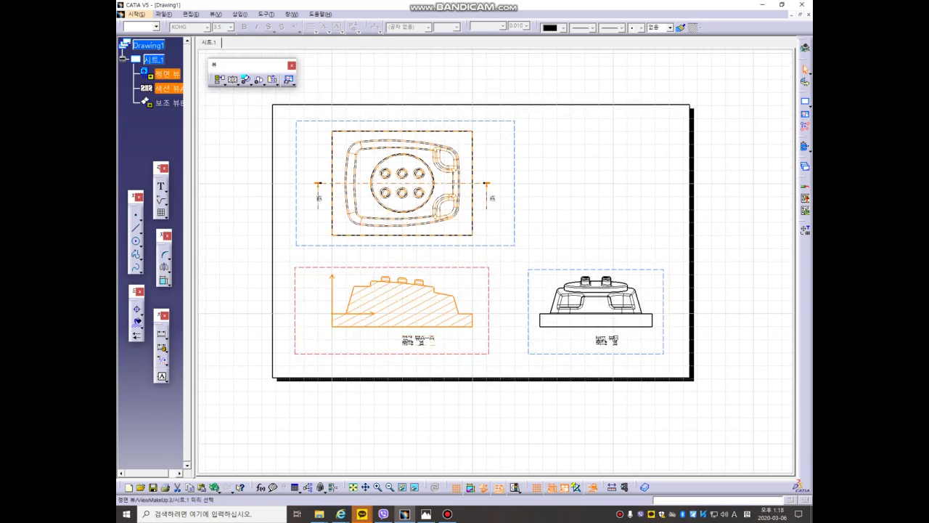
click(392, 245)
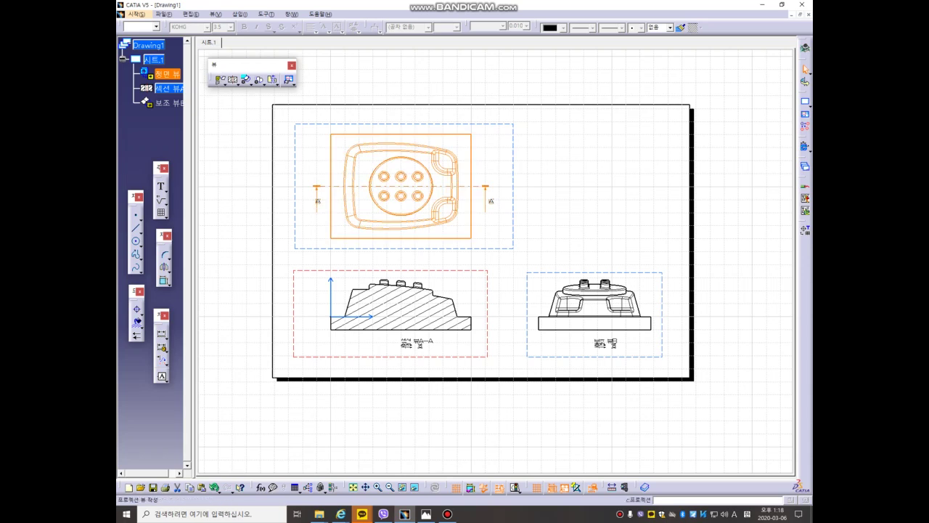
Step: Create an isometric view from the slightly tilted Part2 model and position it in the sheet's upper right area above the side view
click(224, 82)
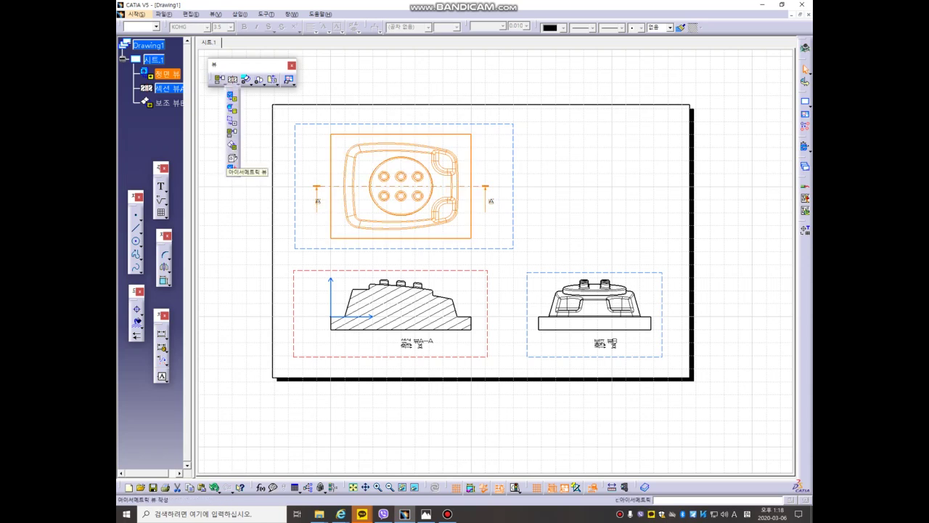
click(232, 160)
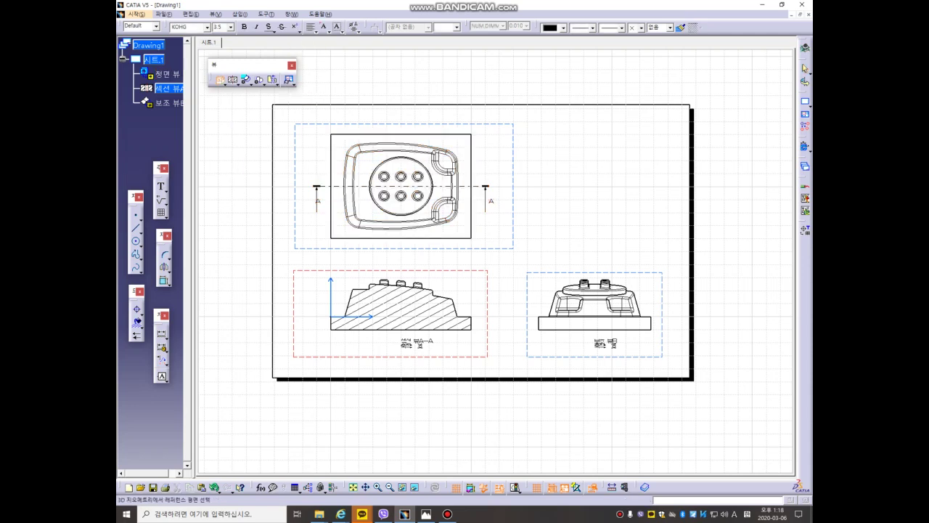
click(291, 14)
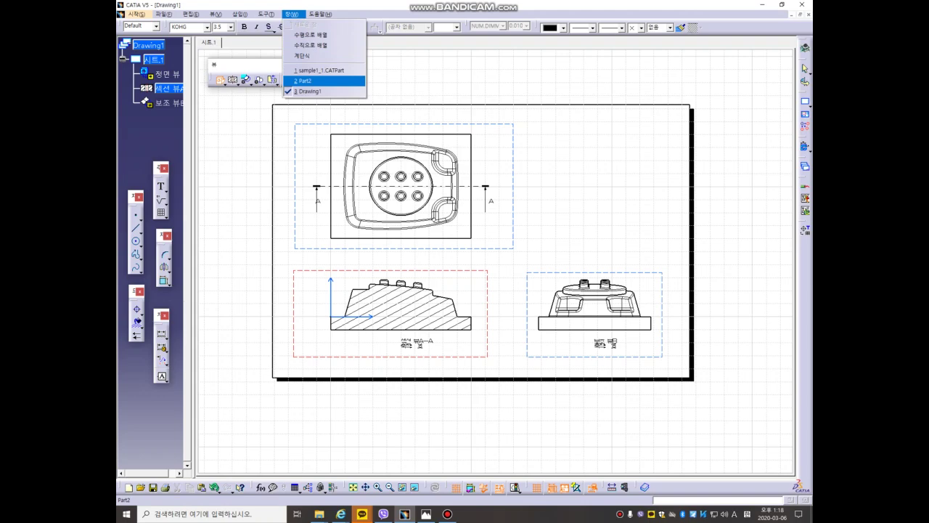
click(312, 81)
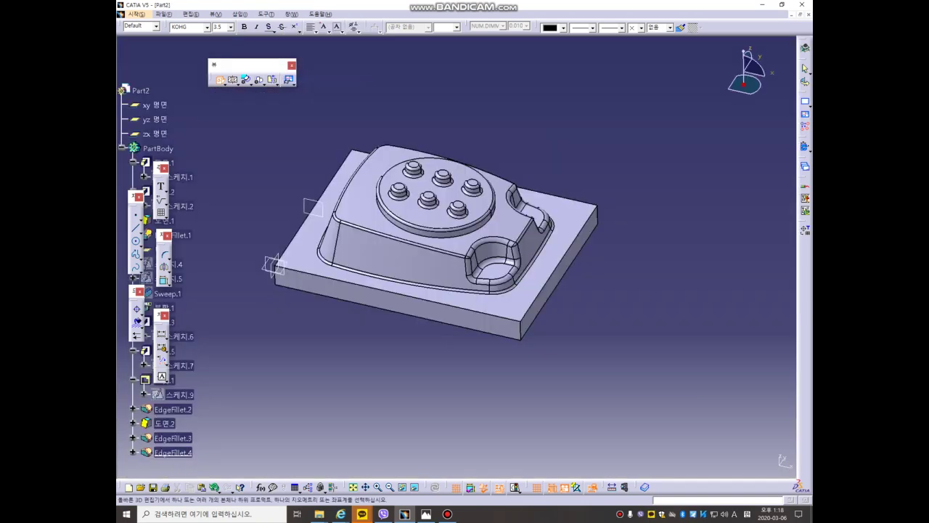
middle_drag(456, 257, 470, 243)
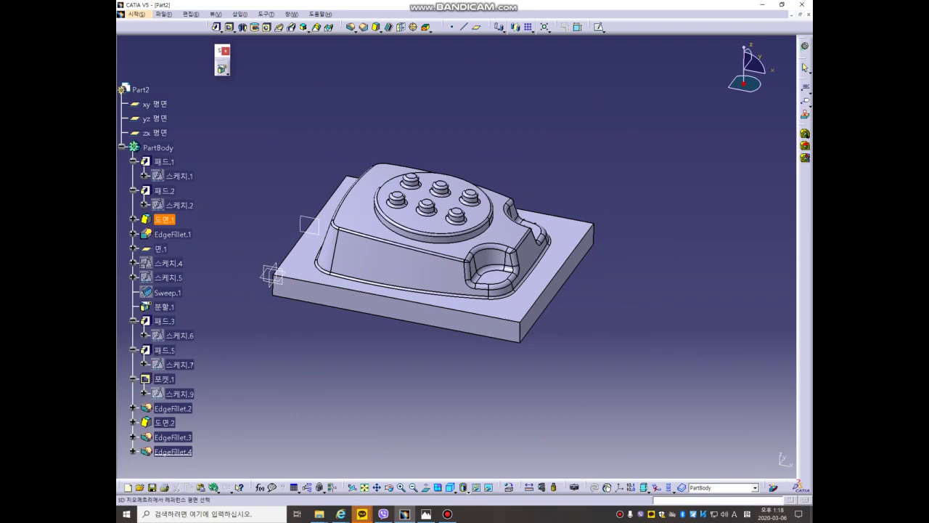
click(470, 243)
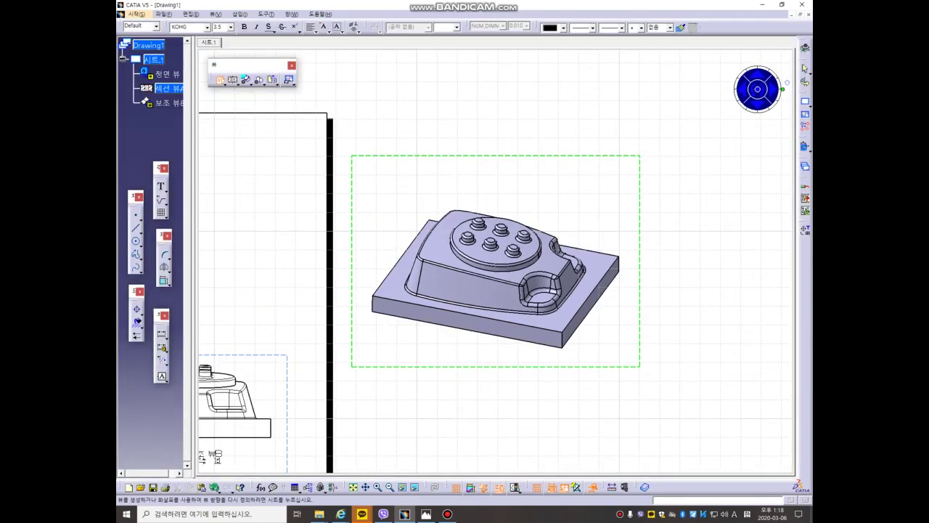
ctrl+middle_drag(495, 260, 496, 304)
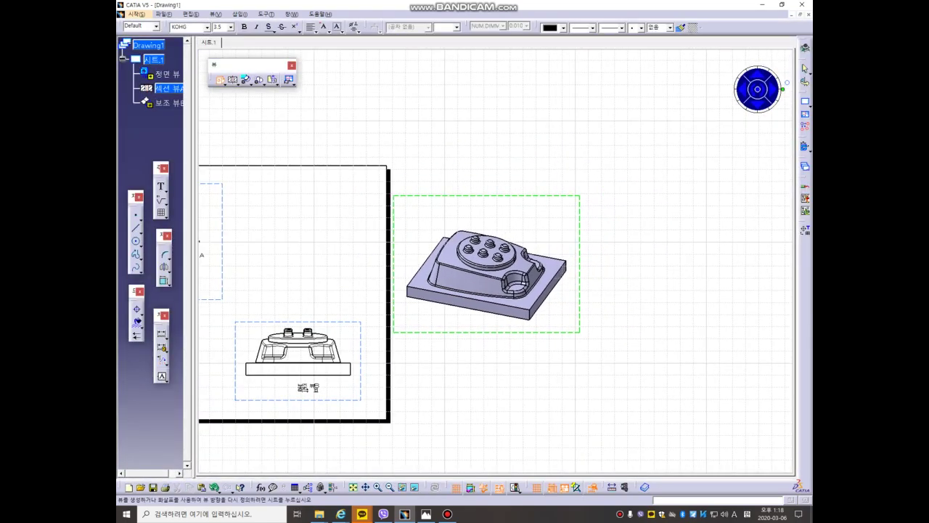
mouse_move(303, 242)
middle_down()
mouse_move(435, 224)
mouse_move(477, 231)
middle_up()
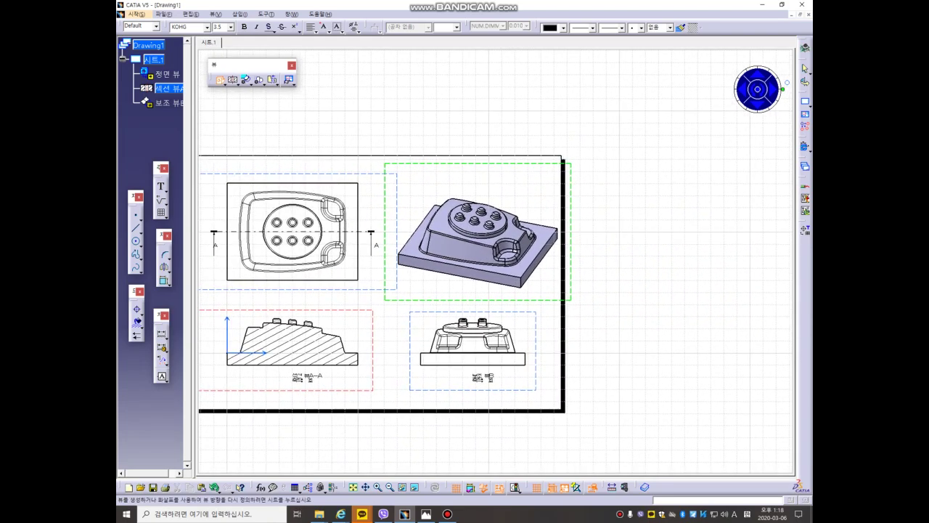
click(478, 239)
drag(572, 252, 561, 235)
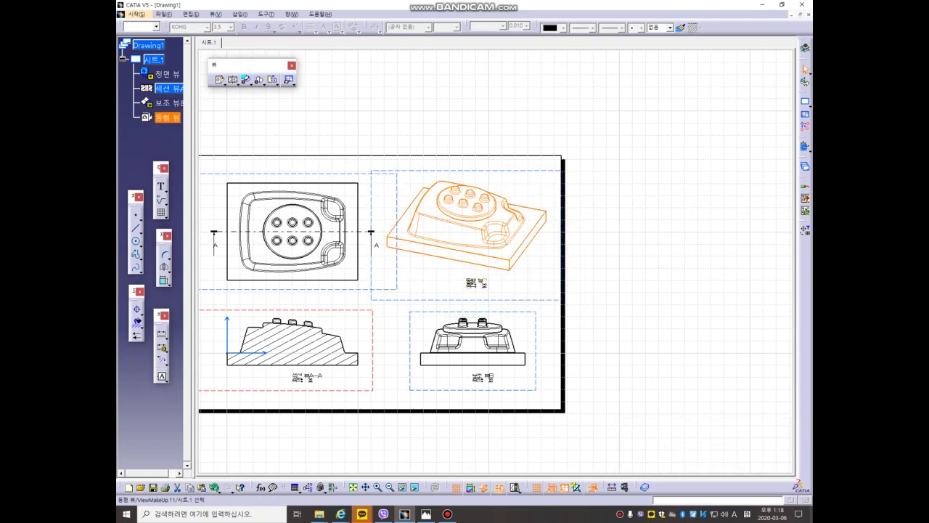
Step: Delete the text labels below the side view and the isometric view, and move the isometric view slightly down
middle_drag(447, 340, 488, 318)
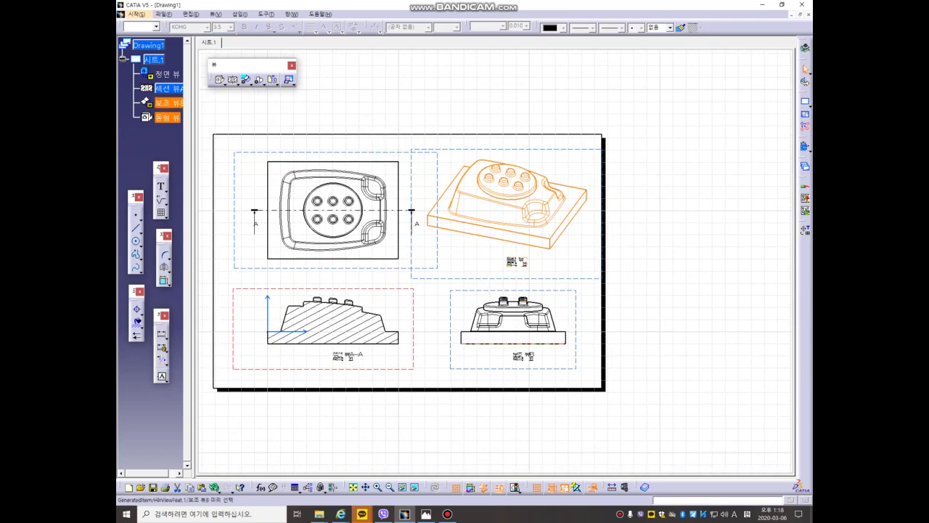
click(523, 356)
key(Delete)
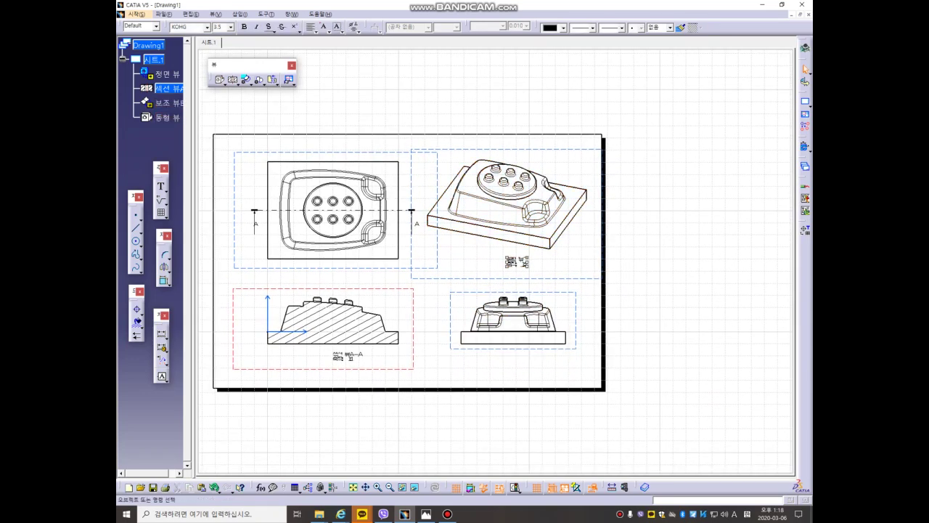
drag(508, 151, 507, 157)
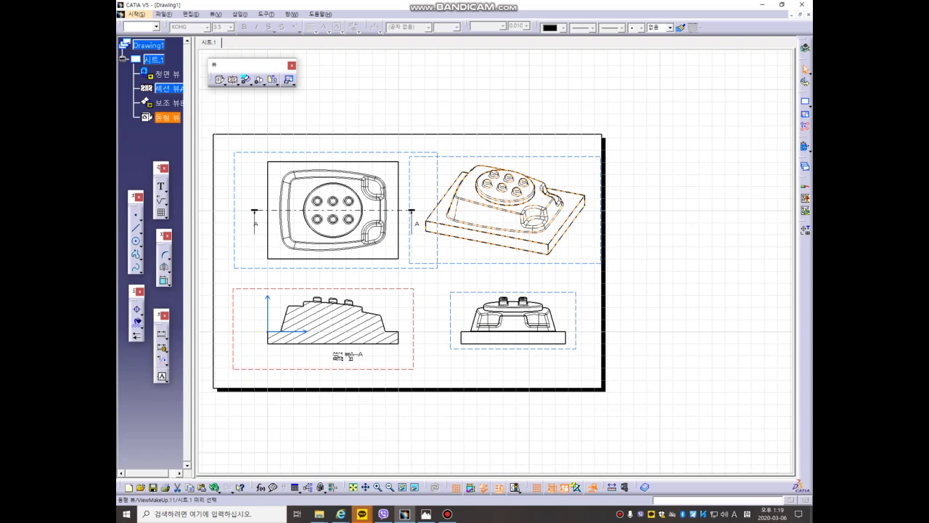
Step: Activate the isometric view and set the view generation mode in its properties to raster (래스터)
double_click(167, 117)
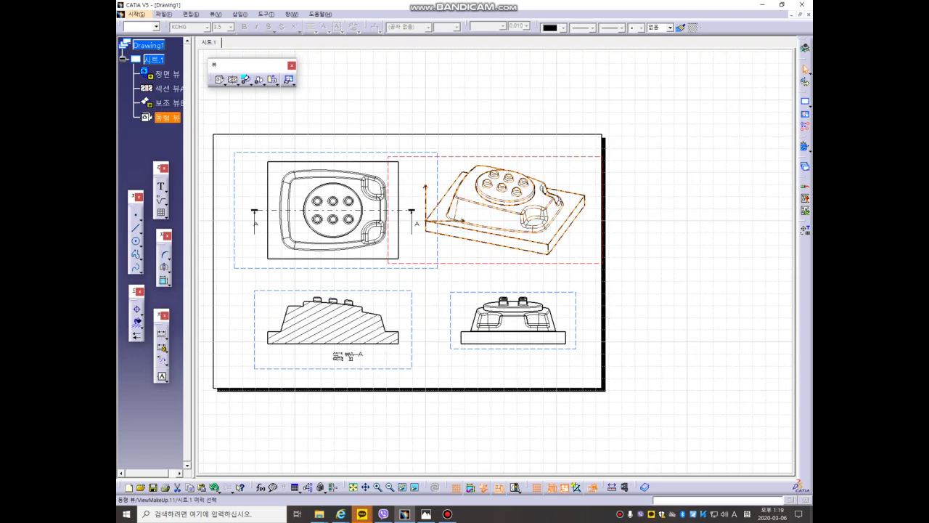
right_click(535, 156)
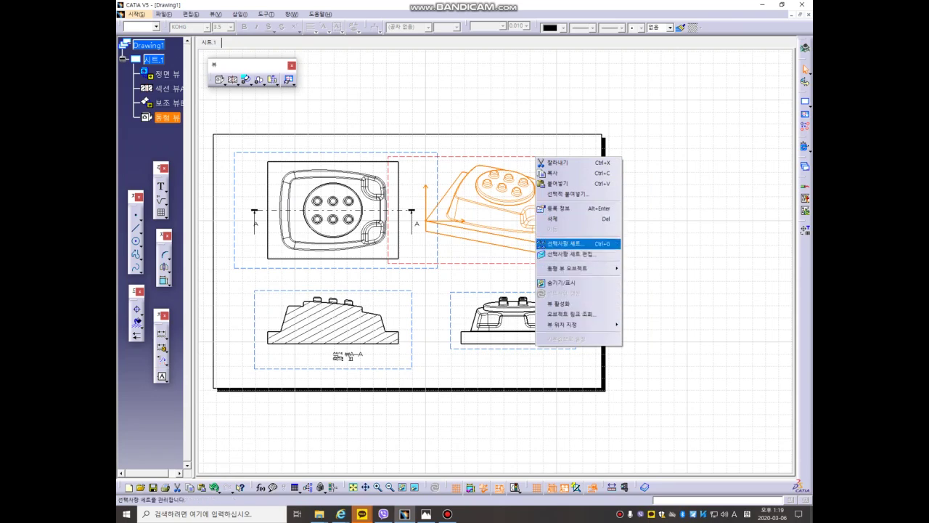
click(563, 208)
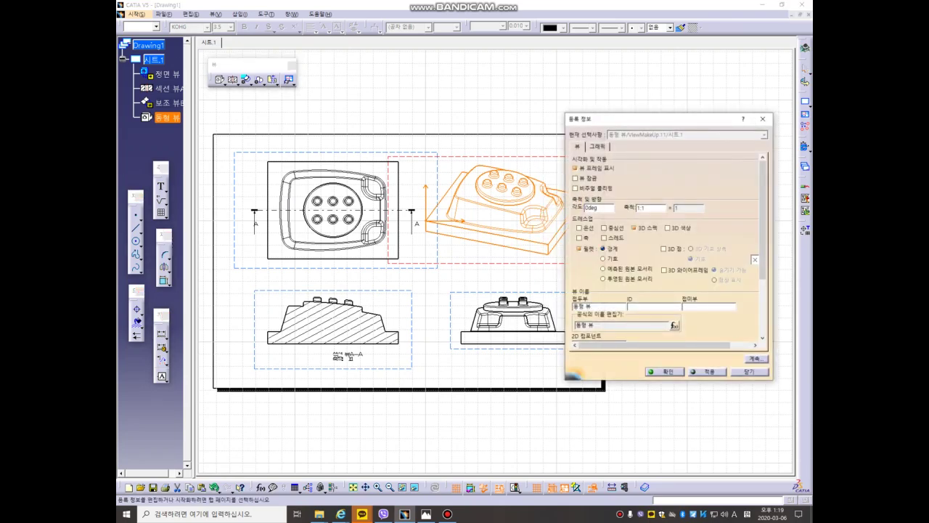
drag(634, 119, 649, 117)
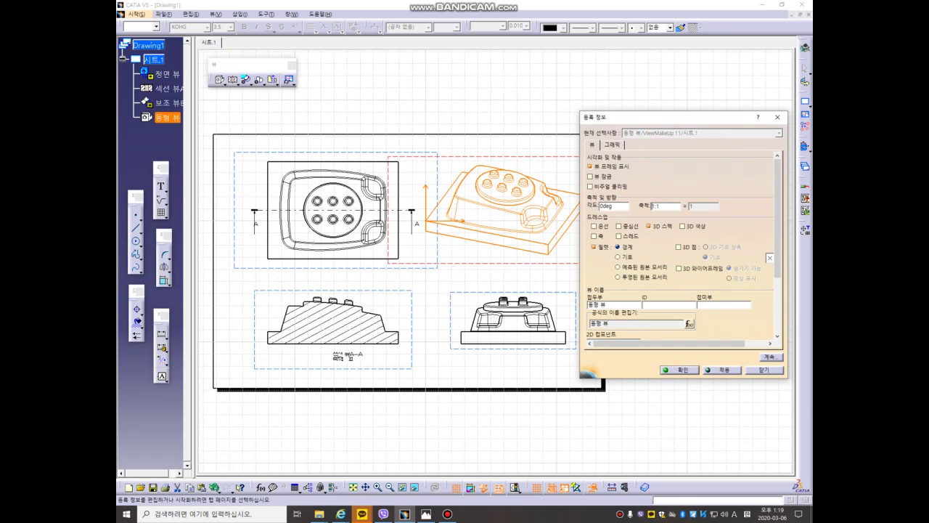
scroll(682, 247, down, 3)
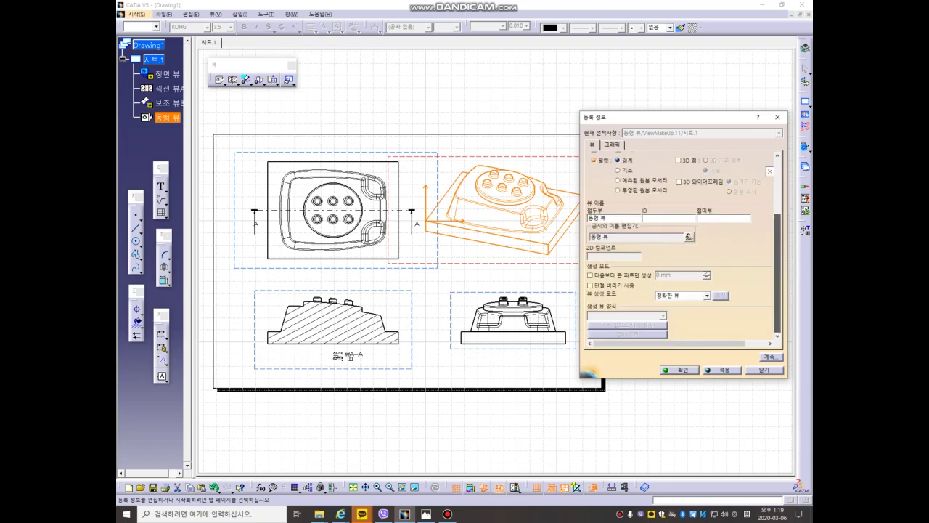
click(682, 295)
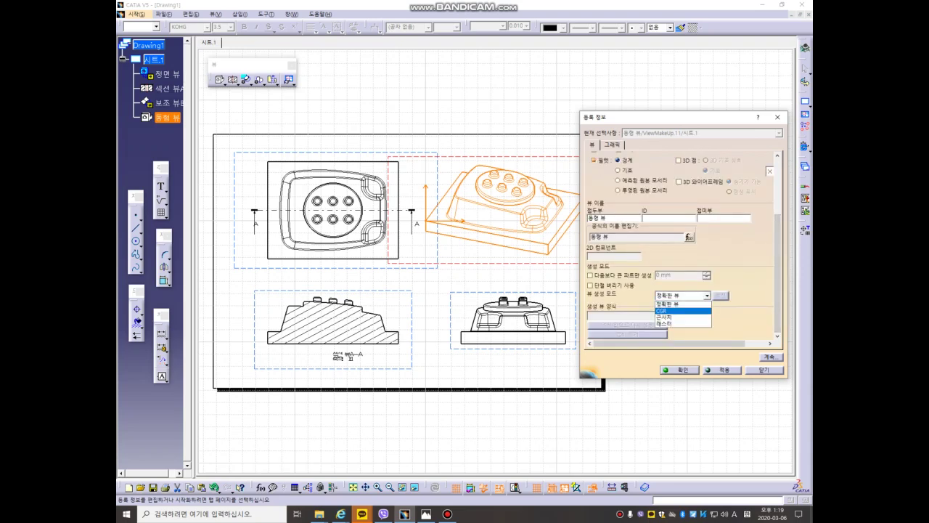
click(682, 323)
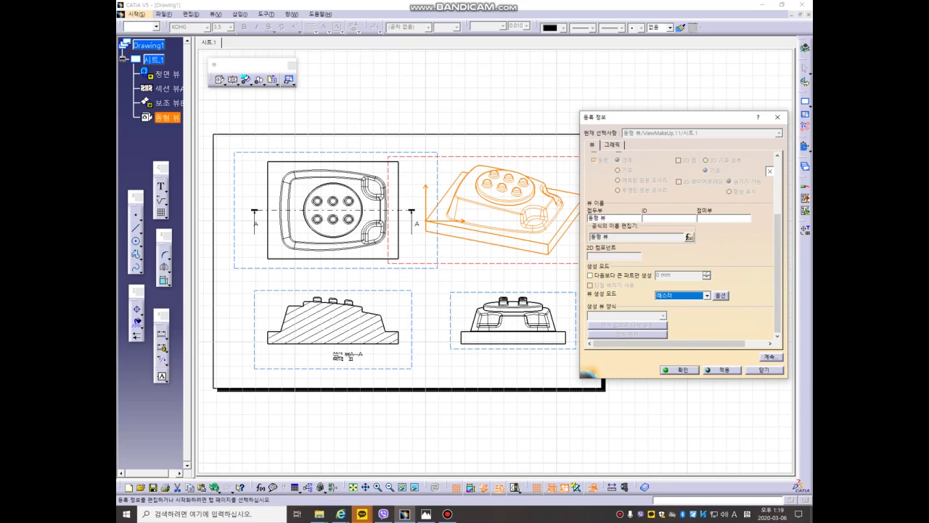
Step: Set the isometric view's raster mode to shading with edges (모서리 포함한 음영처리) and apply it to the view
click(720, 295)
drag(697, 389, 663, 273)
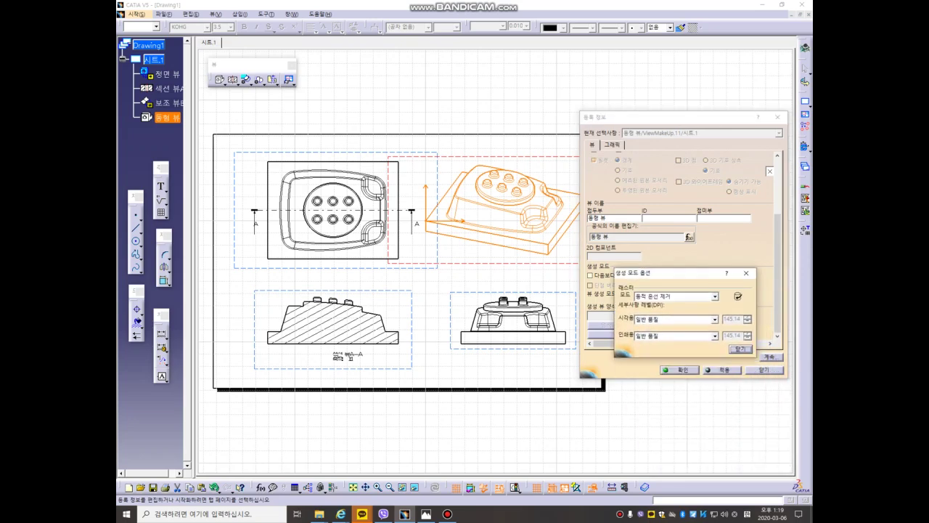
click(714, 296)
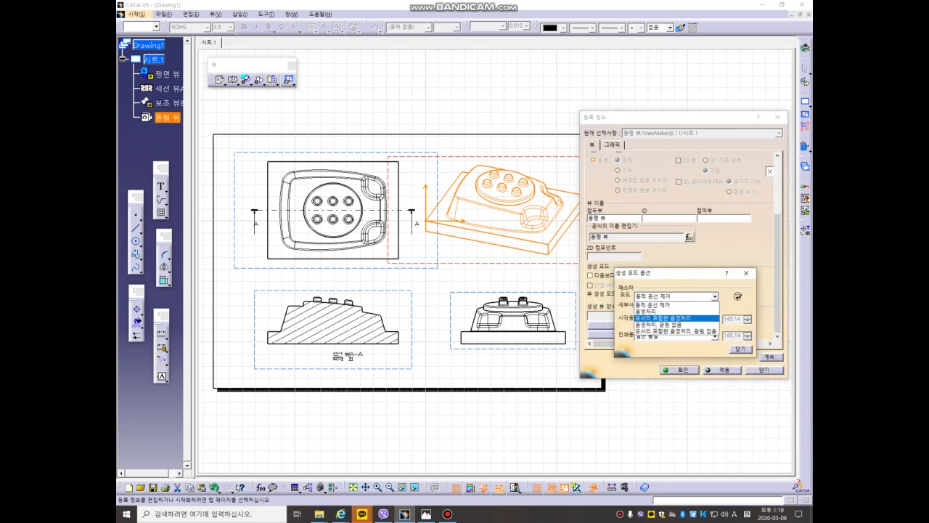
click(677, 318)
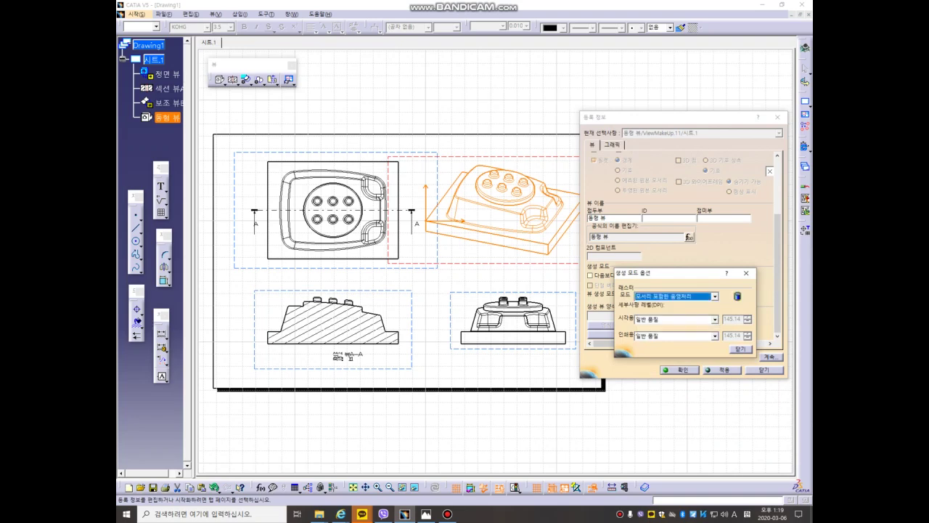
click(741, 349)
click(680, 369)
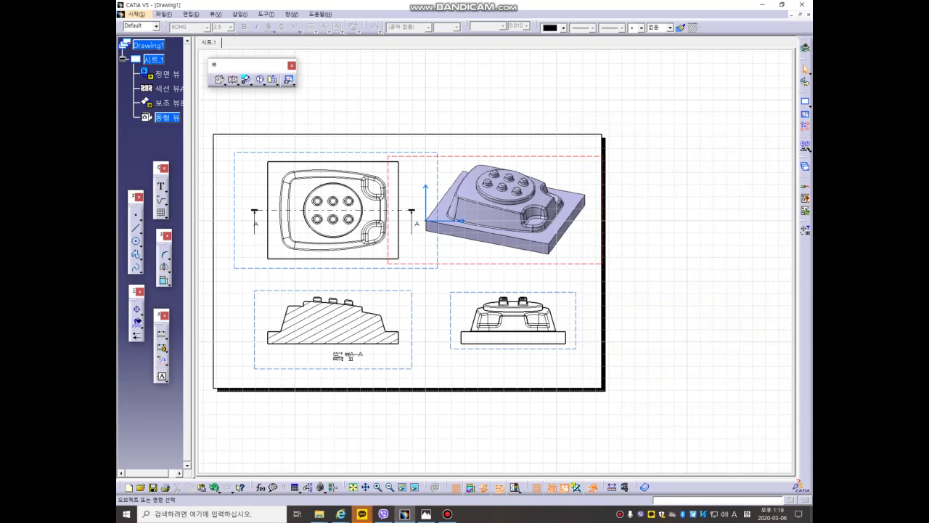
Step: Set the isometric view's scale to 2:3 in its properties
right_click(564, 263)
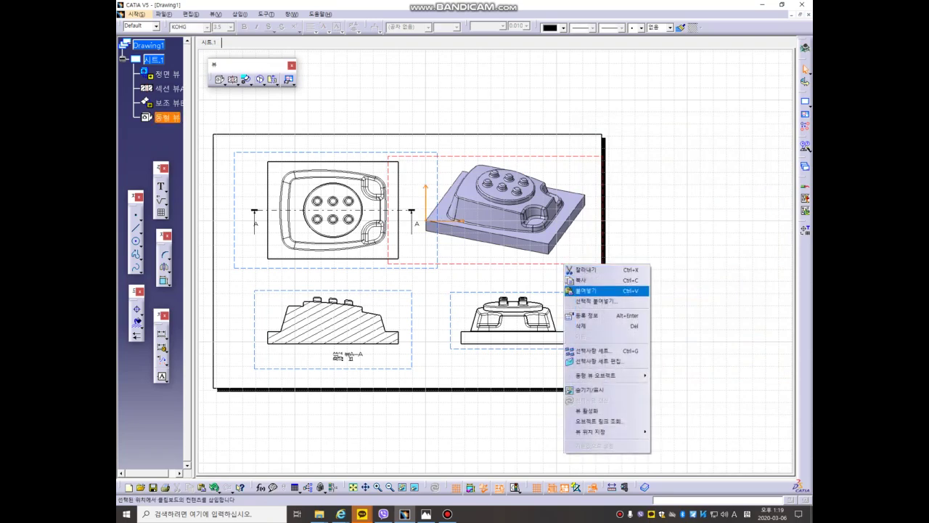
click(587, 315)
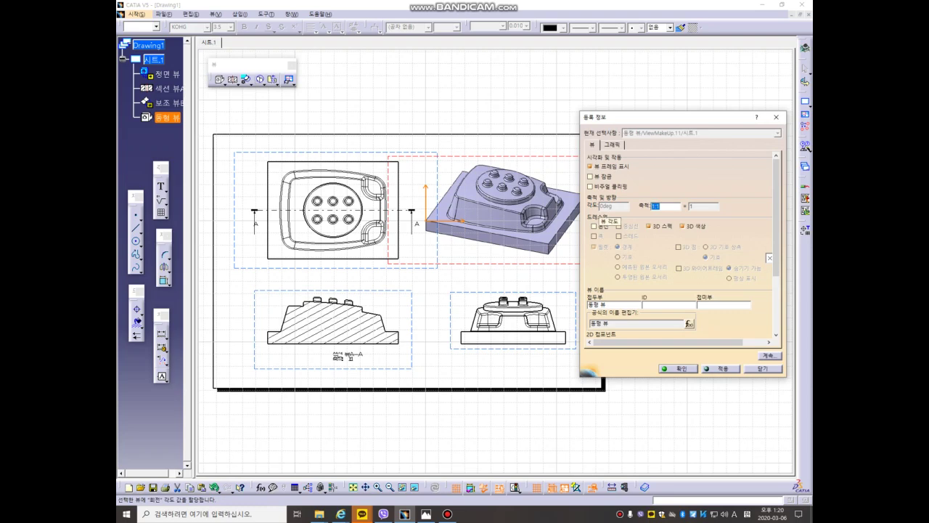
text(2:3)
key(Return)
key(Escape)
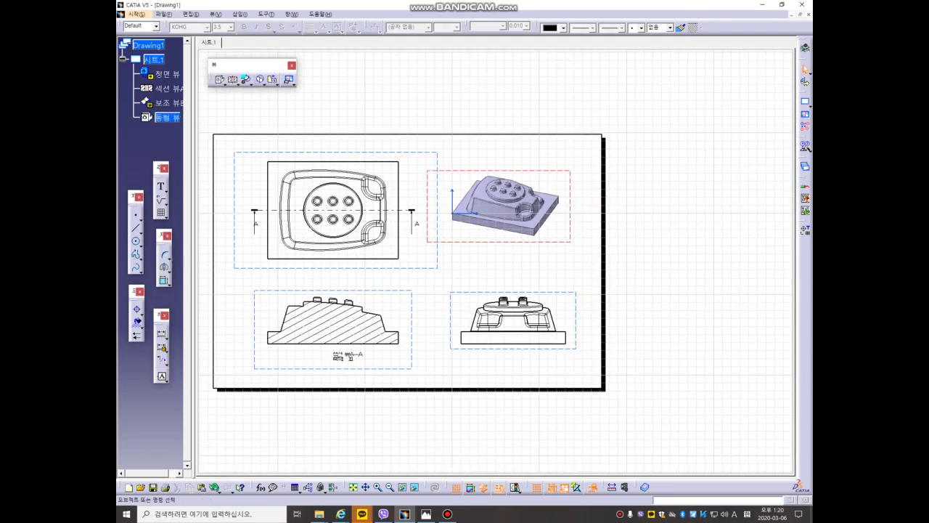
Step: Reposition the scaled isometric view so it sits above the side view, beside the front view
mouse_move(499, 171)
mouse_down()
mouse_move(511, 172)
mouse_move(506, 180)
mouse_up()
middle_drag(506, 180, 577, 166)
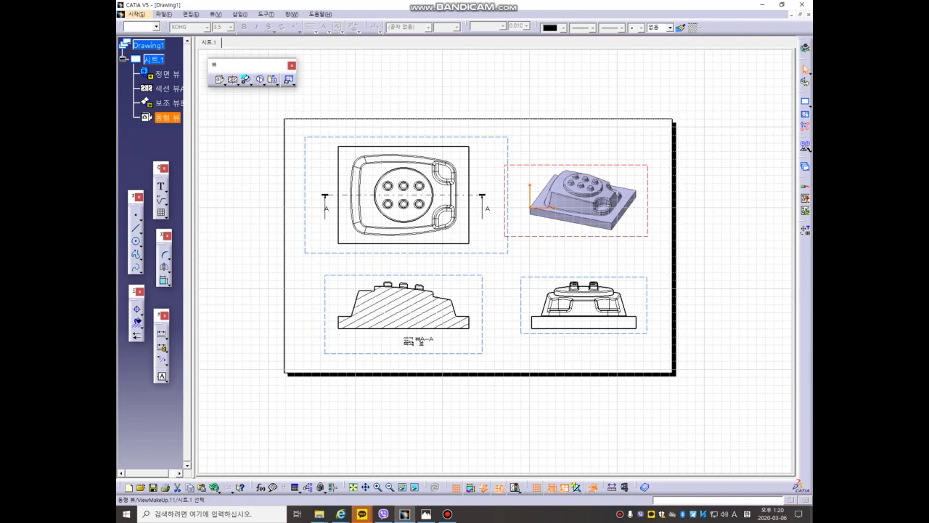
drag(577, 165, 577, 158)
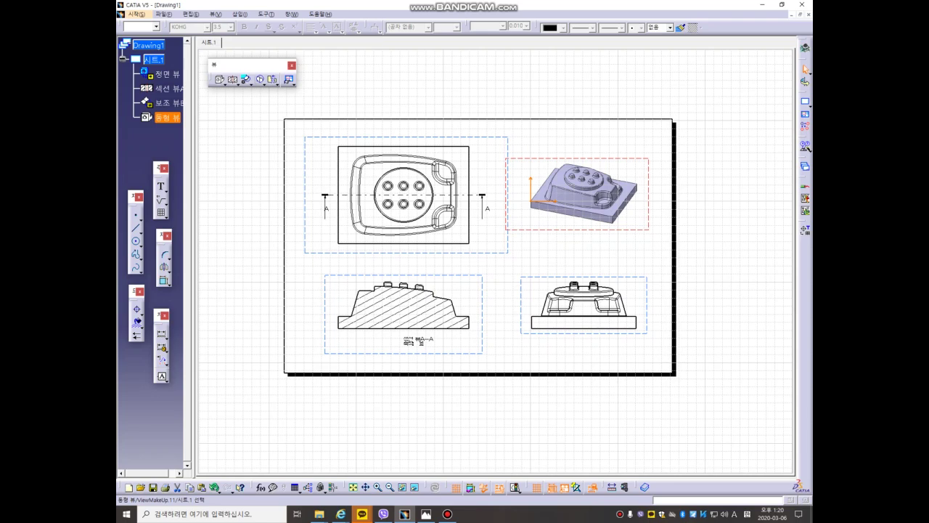
key(Escape)
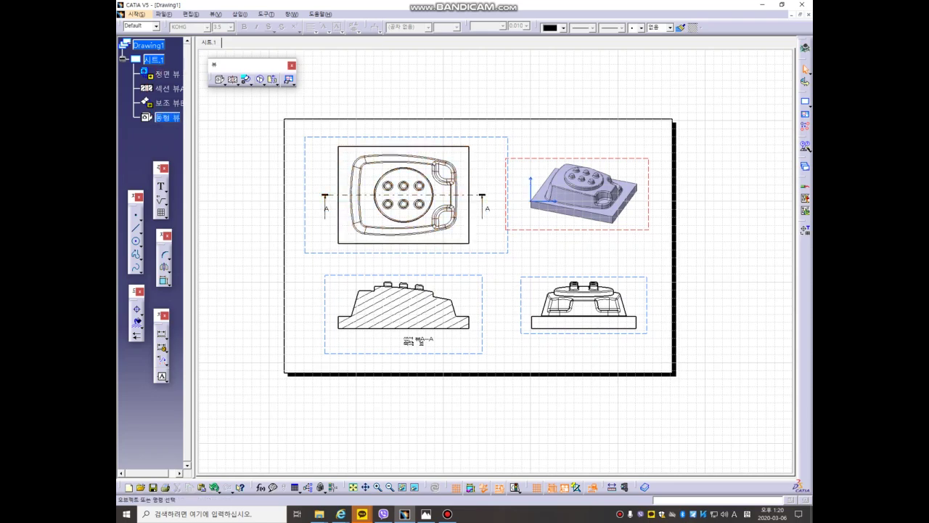
Step: Activate the front view and add a radius dimension to the body outline's left arc, placing it outside the arc at the upper left
double_click(406, 252)
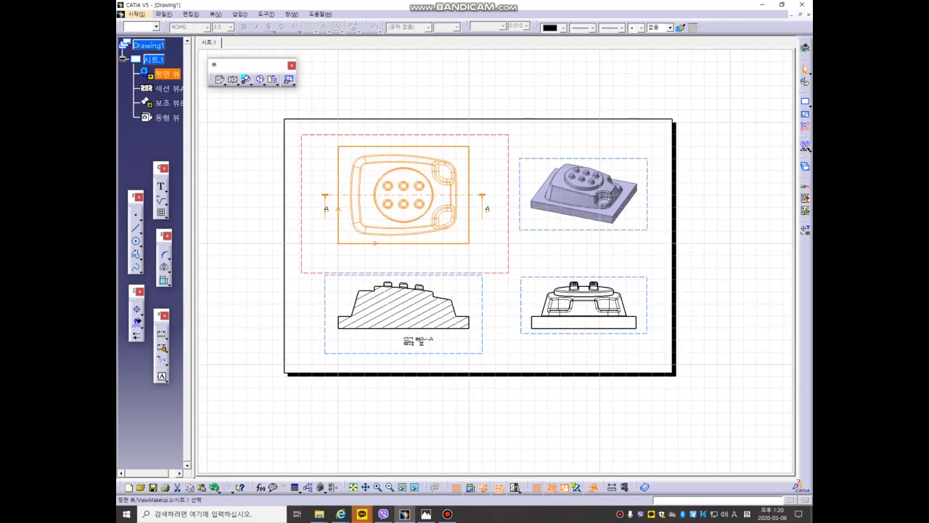
drag(157, 315, 213, 95)
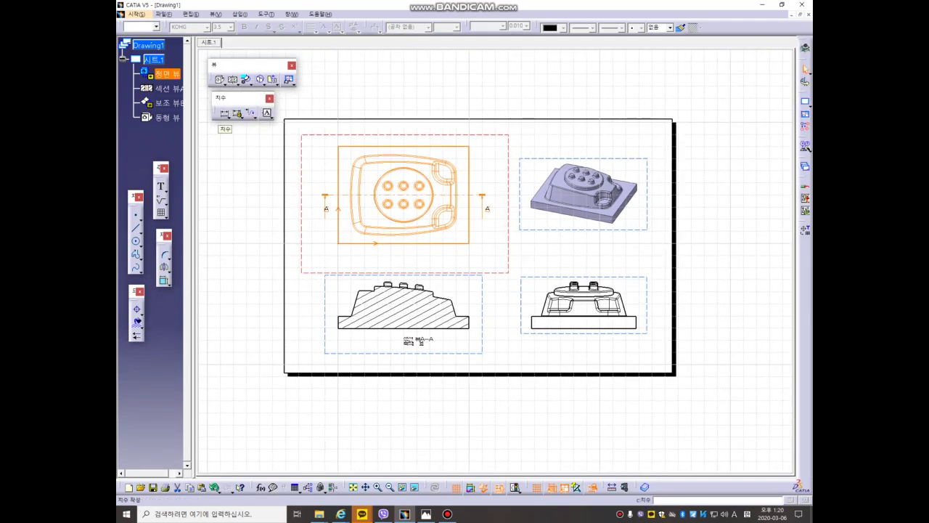
click(224, 114)
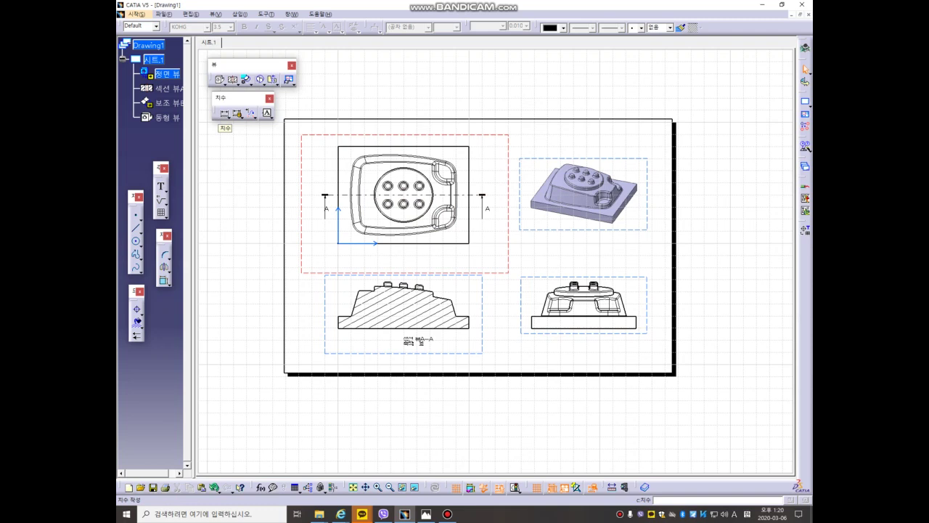
click(225, 114)
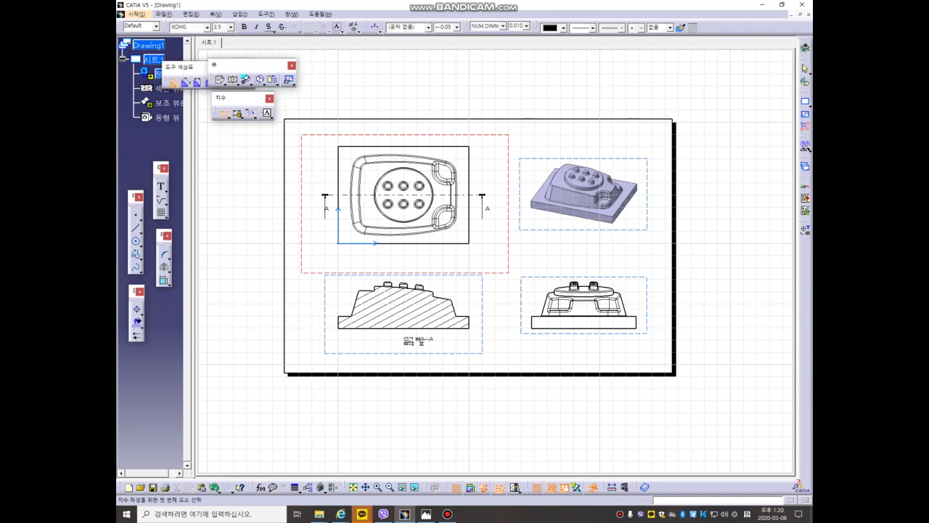
mouse_move(247, 196)
ctrl+middle_down()
mouse_move(246, 138)
mouse_move(327, 222)
ctrl+middle_up()
click(327, 221)
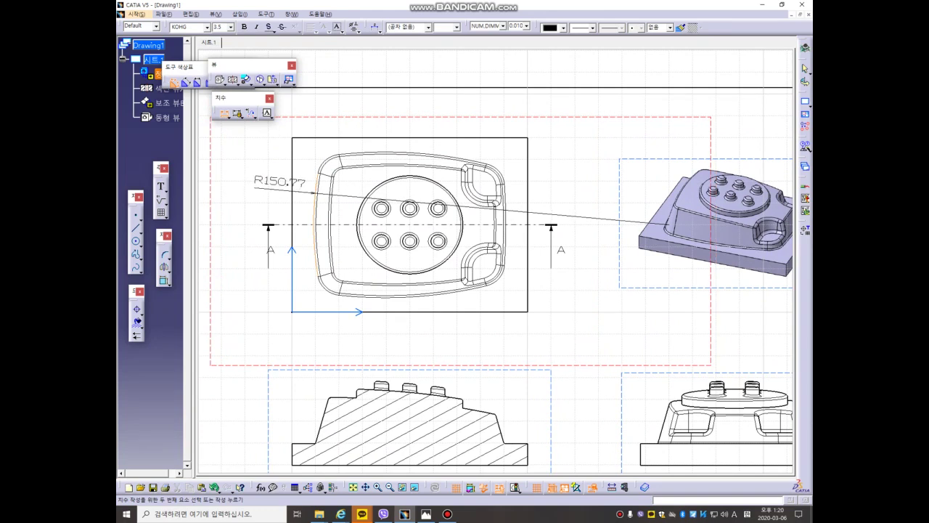
click(291, 183)
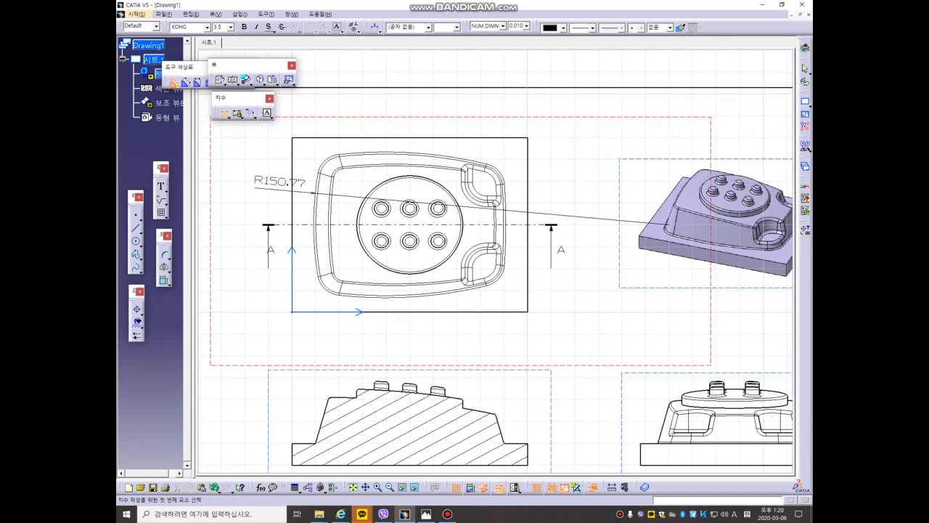
key(Escape)
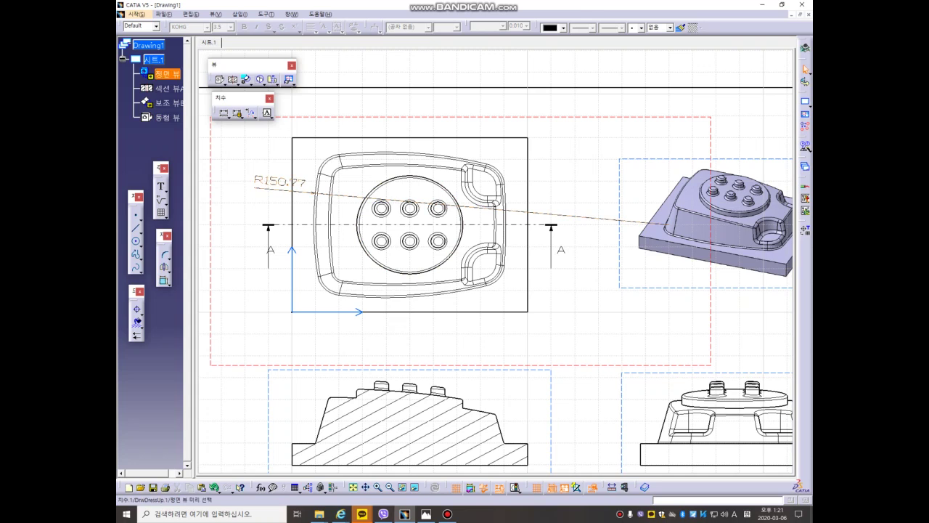
Step: Set the dimension line extension of the left arc's radius dimension to stop short of the centre (중심까지 못 미침)
right_click(266, 182)
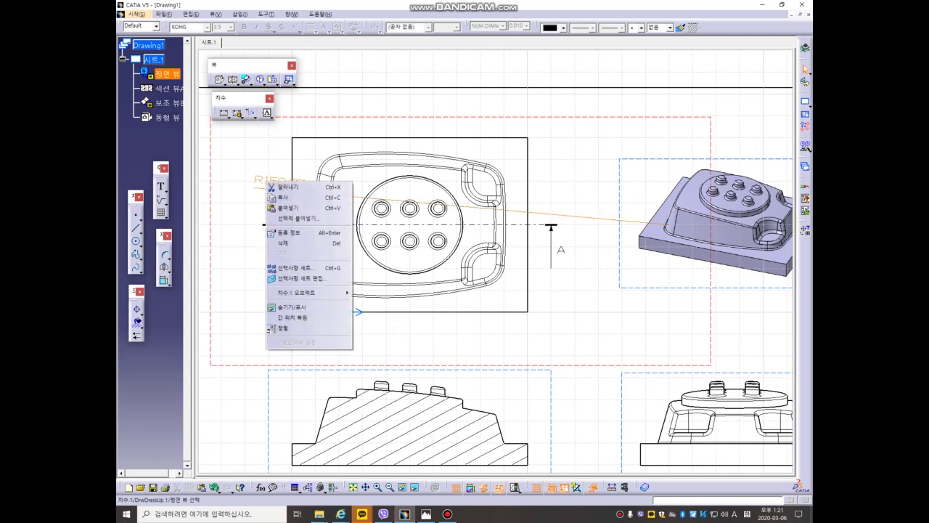
click(305, 232)
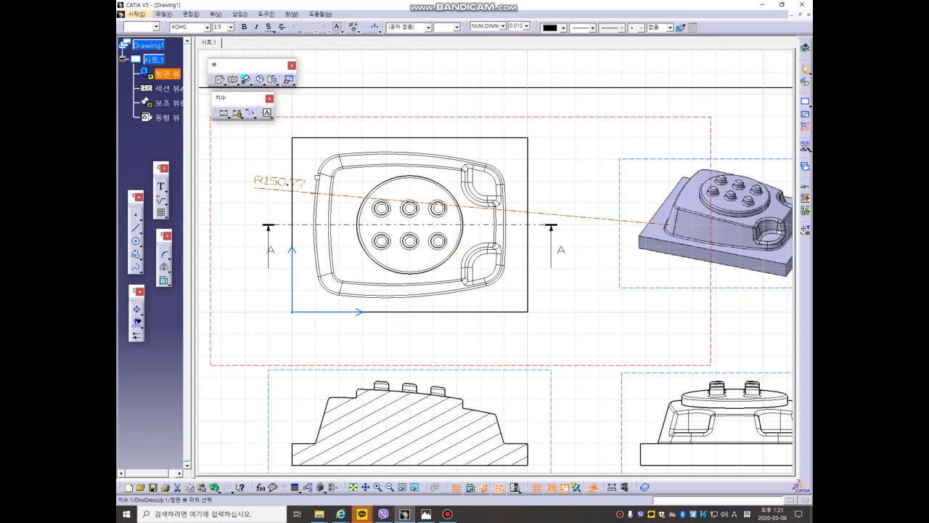
right_click(275, 185)
click(290, 234)
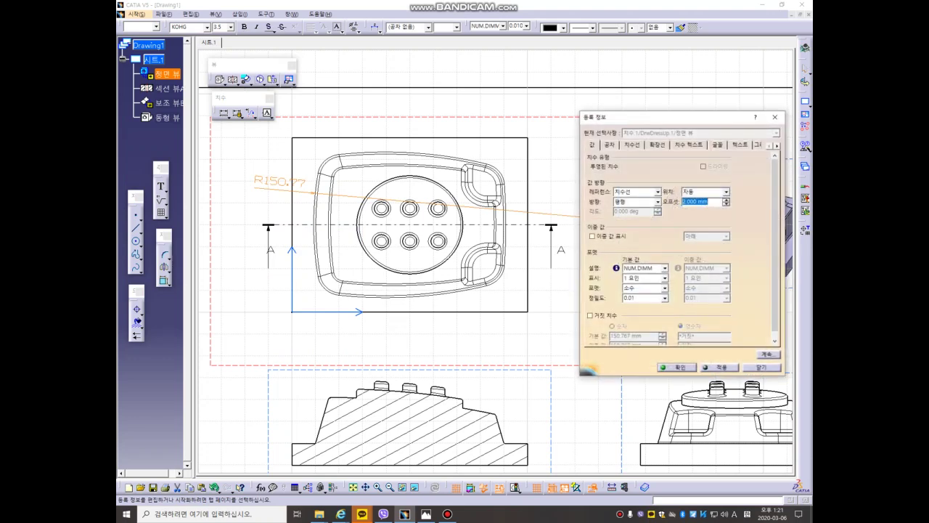
click(632, 144)
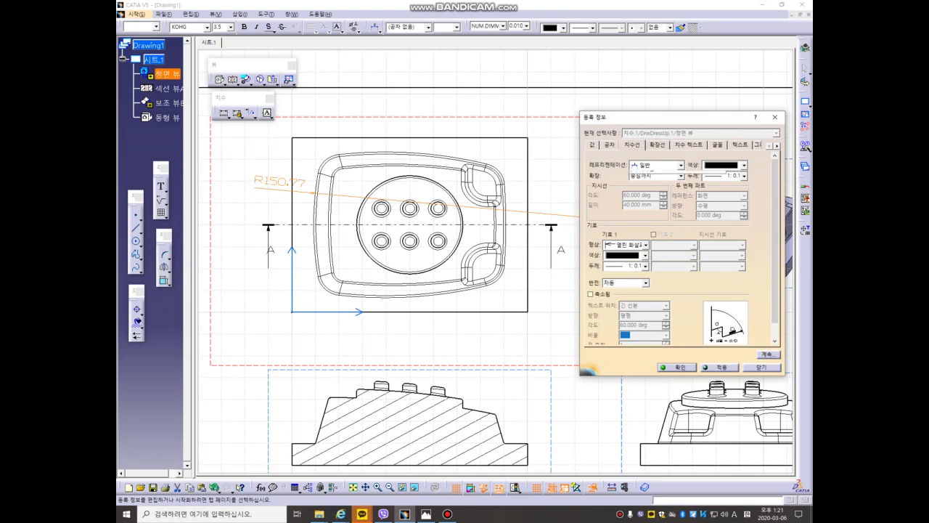
click(680, 165)
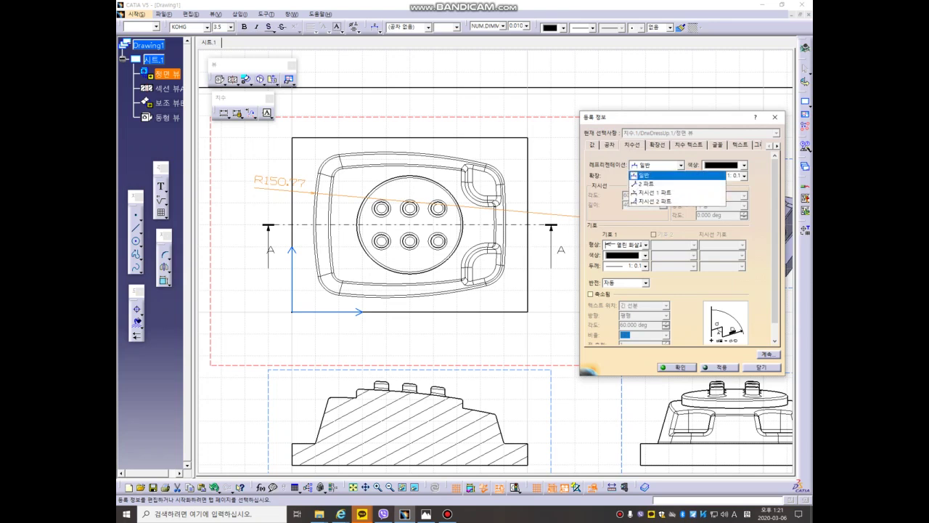
key(Escape)
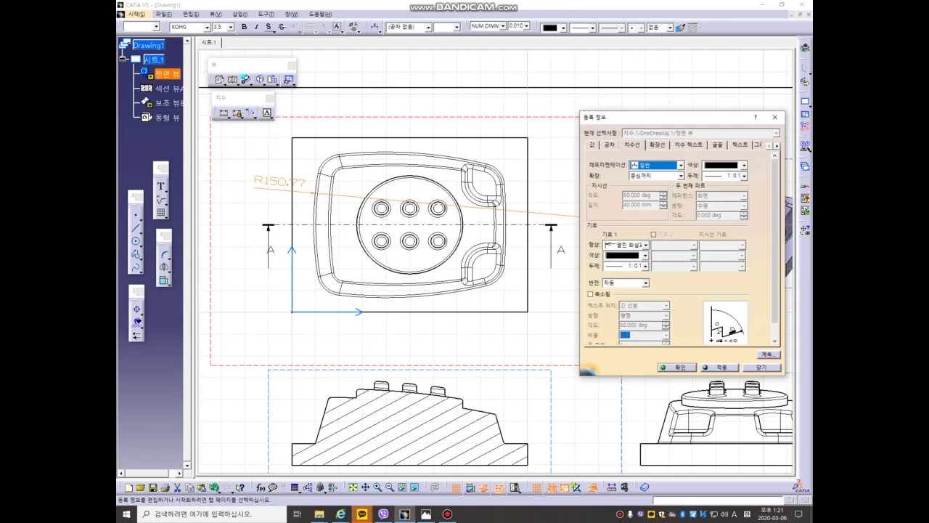
click(680, 175)
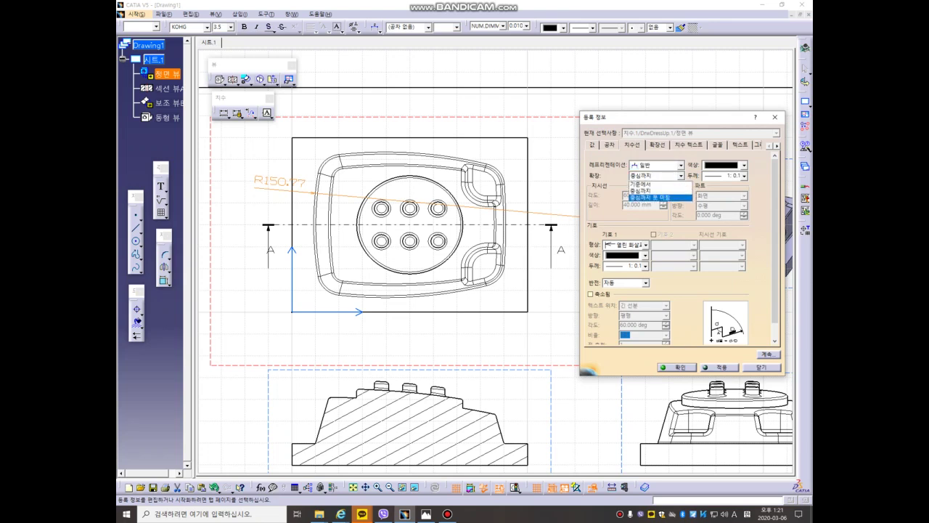
key(Return)
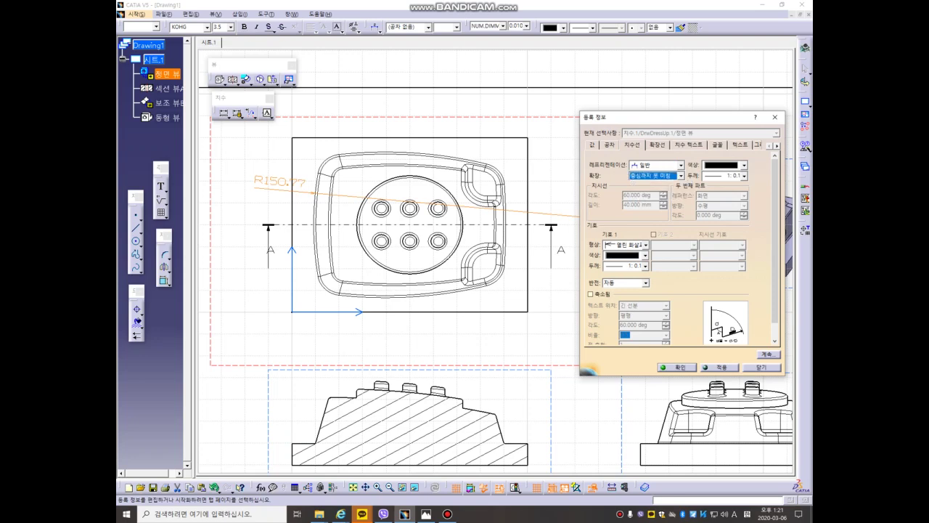
key(Return)
drag(280, 181, 281, 170)
drag(294, 184, 293, 181)
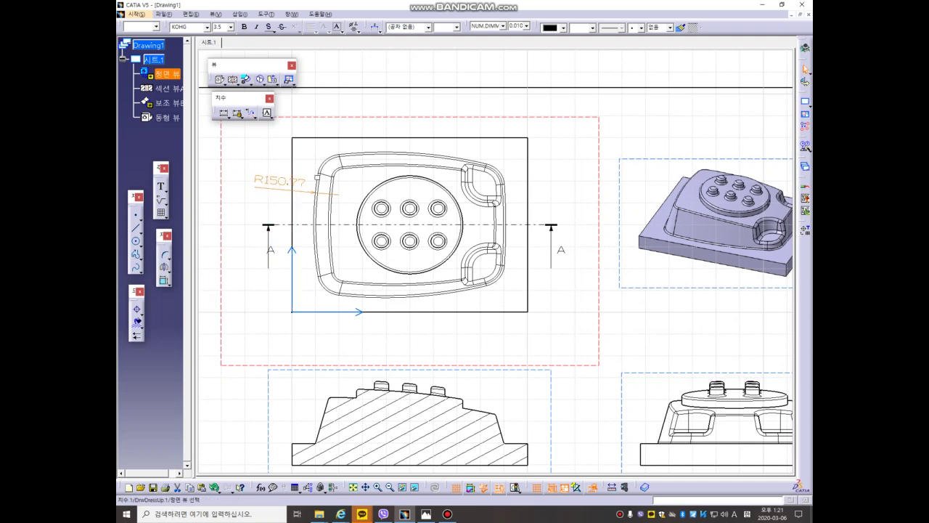
Step: Dimension the upper-left small boss circle in the front view as a radius to its centre, placing the text up and right of it
click(224, 114)
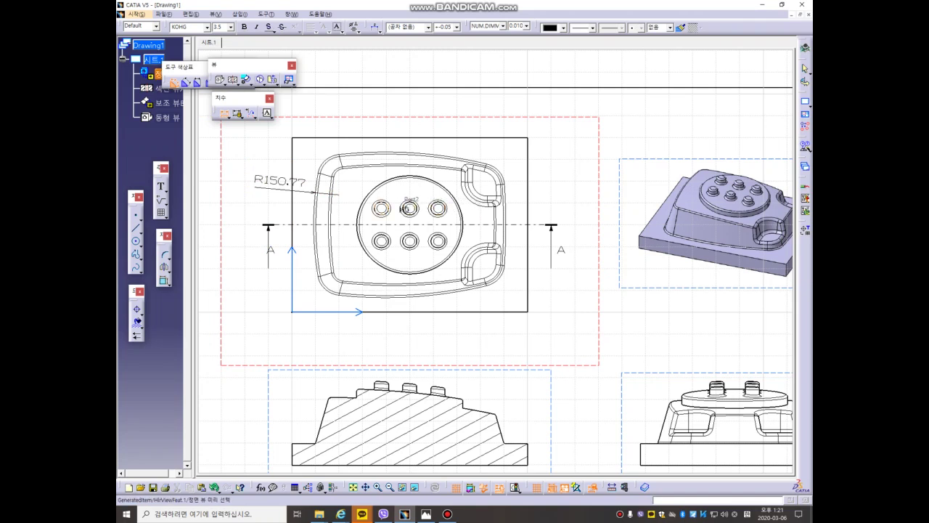
click(399, 206)
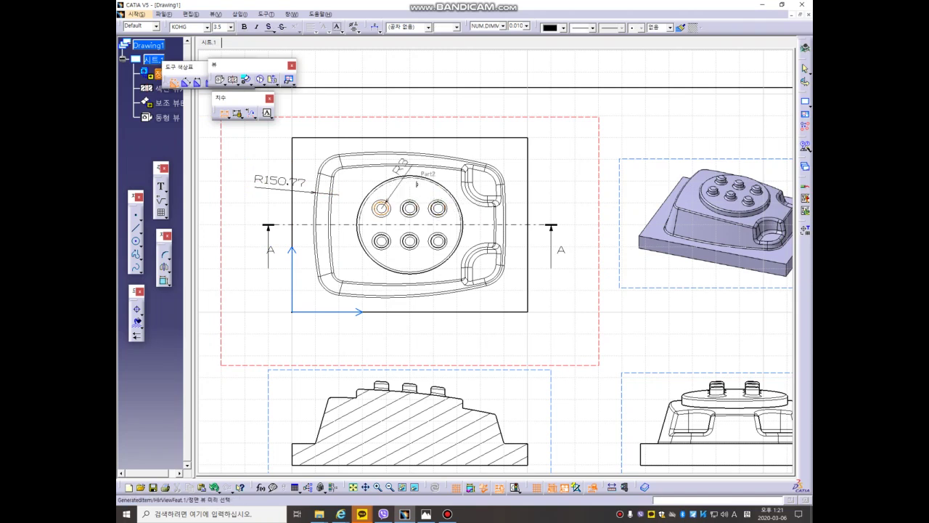
right_click(405, 187)
click(428, 192)
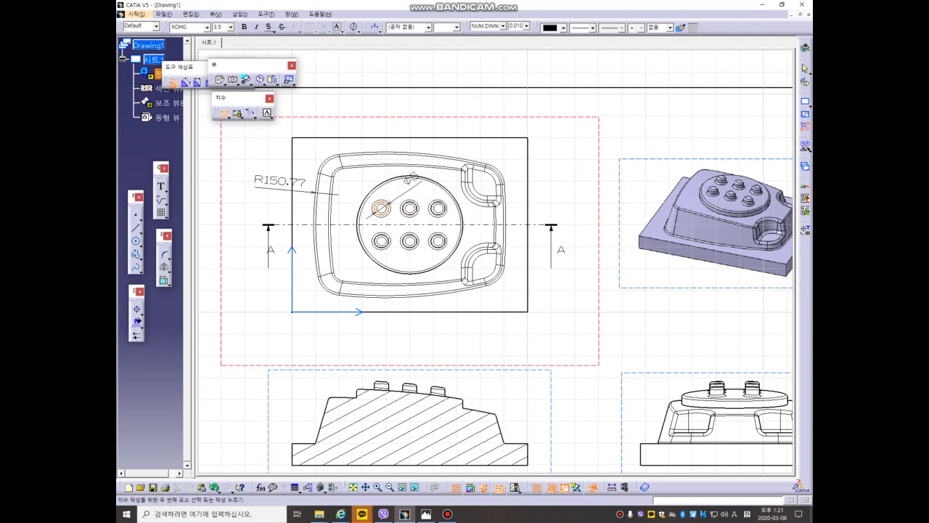
right_click(405, 191)
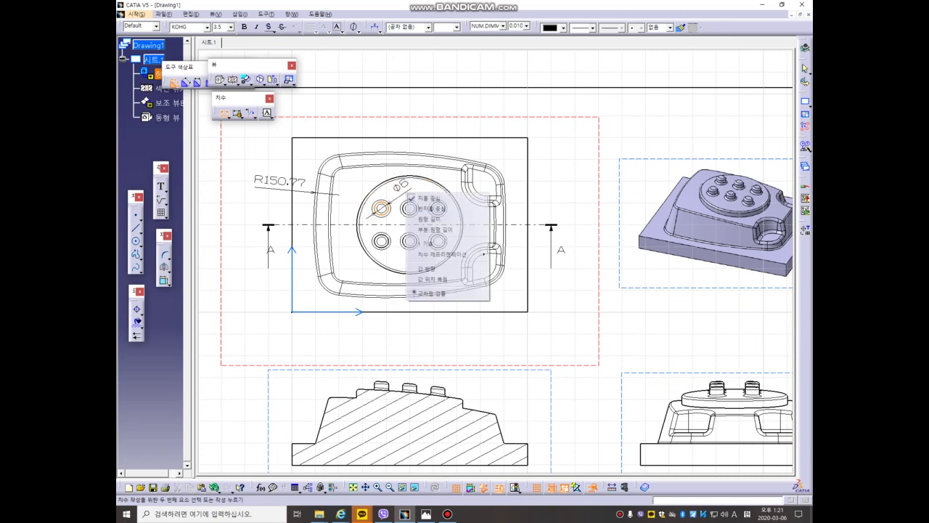
click(429, 209)
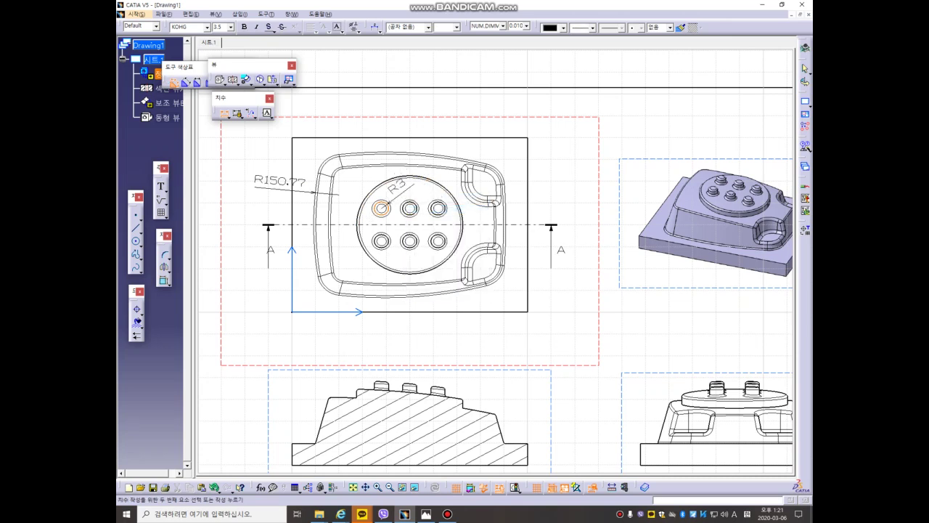
click(410, 184)
click(403, 190)
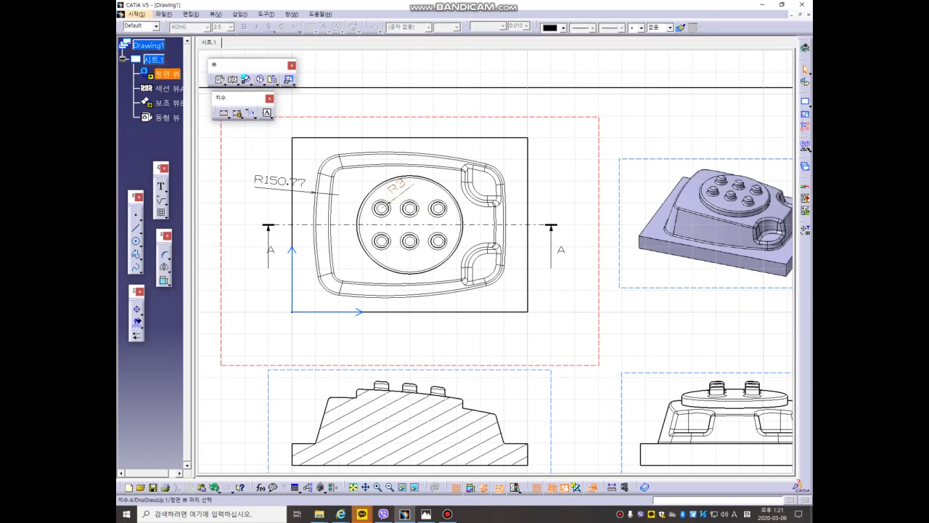
Step: Add "6-" as associated text in front of the value of the upper-left boss's radius dimension
right_click(403, 190)
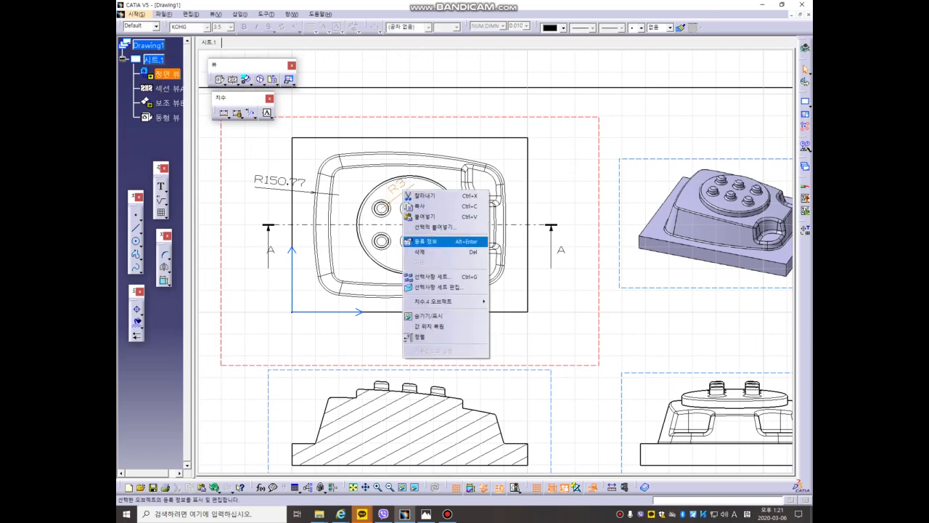
click(429, 241)
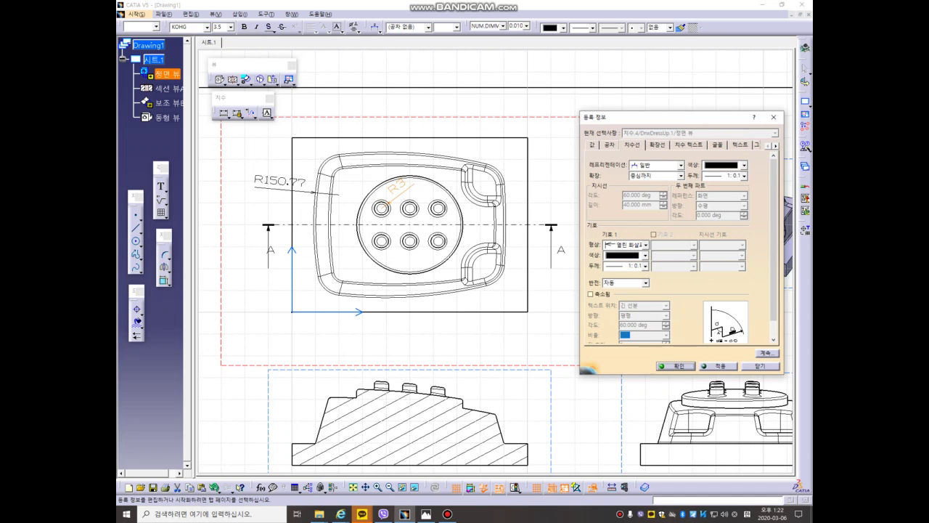
click(688, 144)
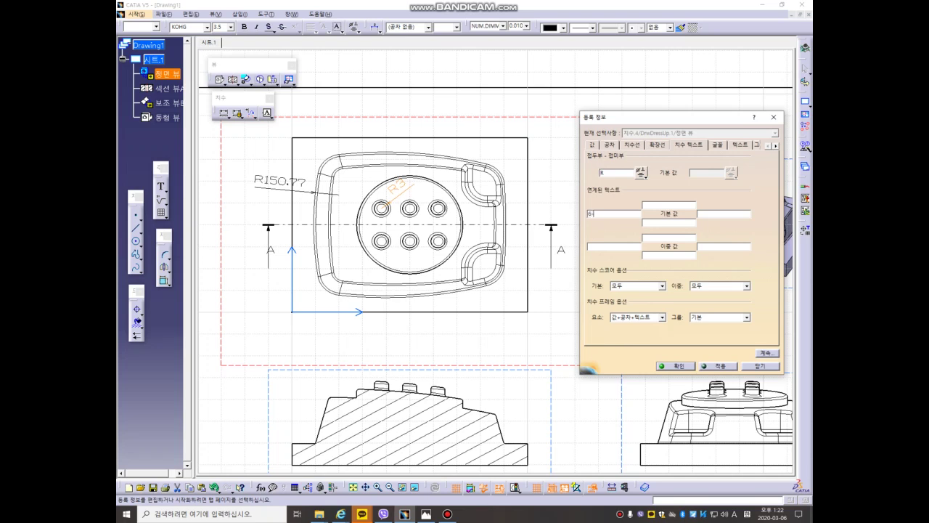
key(Return)
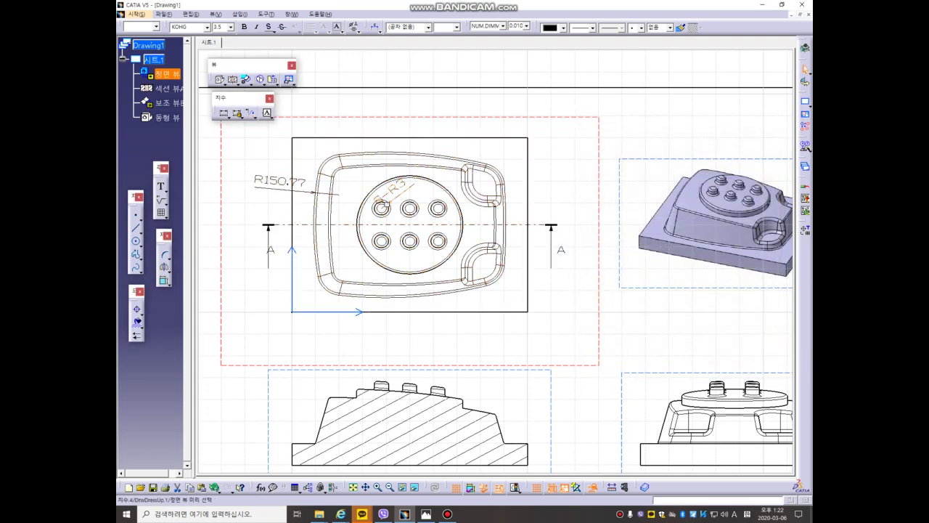
right_click(398, 188)
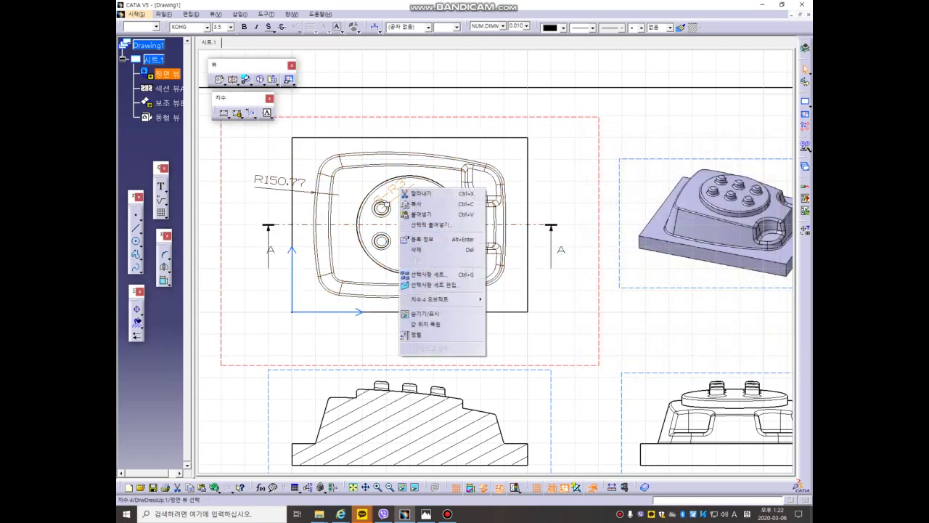
key(Escape)
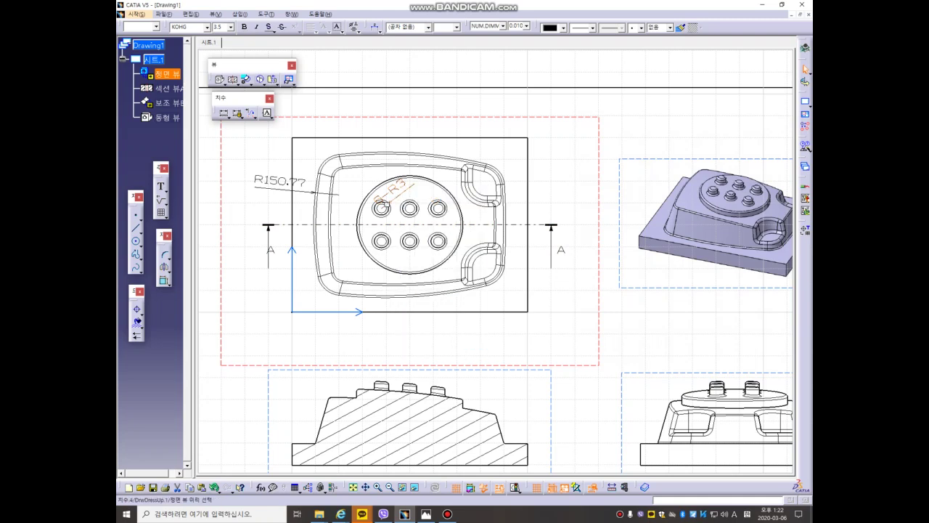
Step: Clear the associated text before the boss radius value and set the dimension's prefix to "6-R"
right_click(393, 190)
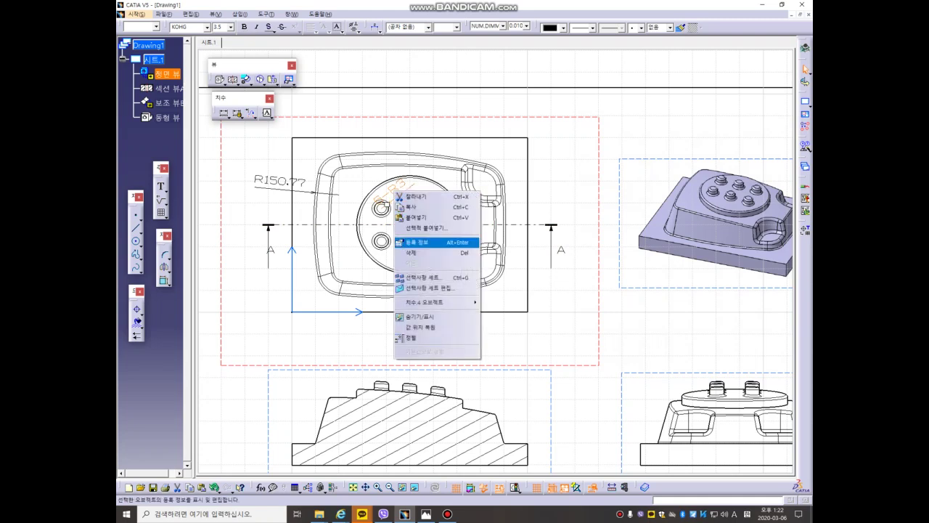
click(421, 241)
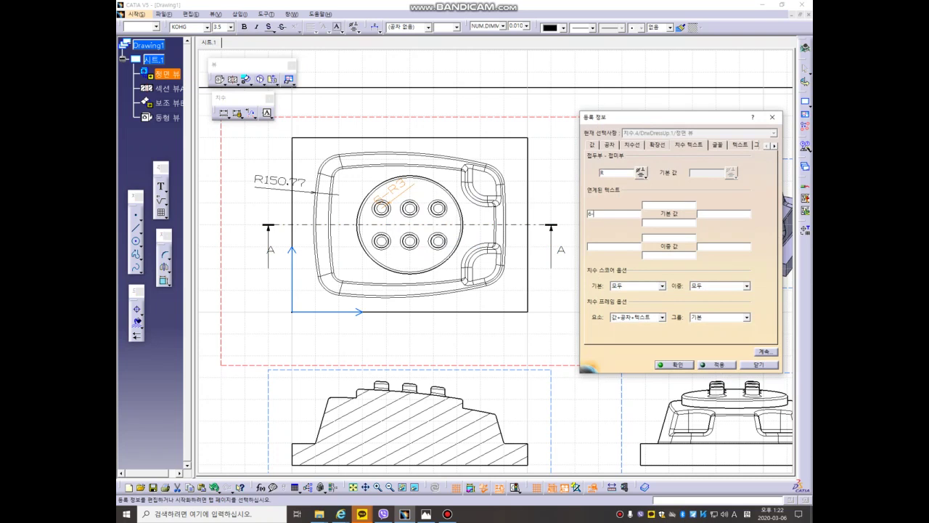
key(BackSpace)
text(-6)
key(Return)
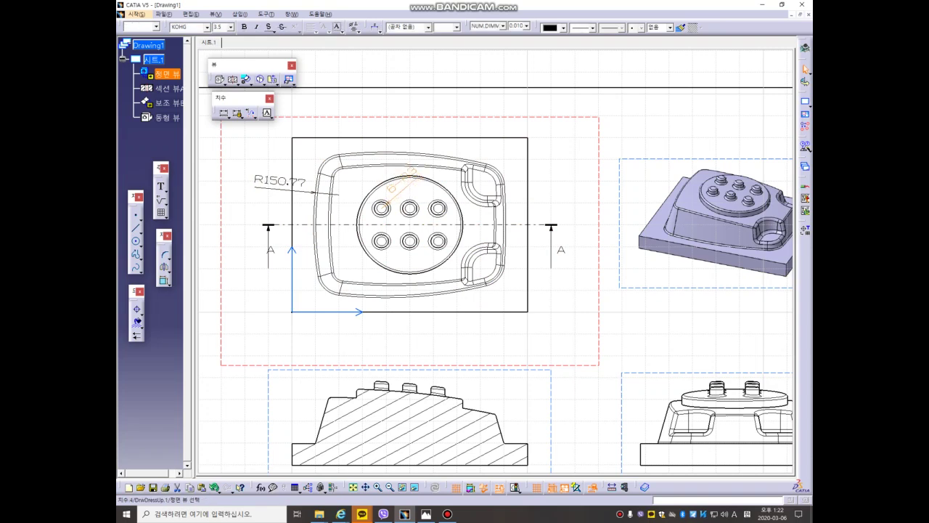
Step: Set the boss radius dimension line to the two-part representation (2 파트) and its arrow symbol to a filled arrow
right_click(405, 183)
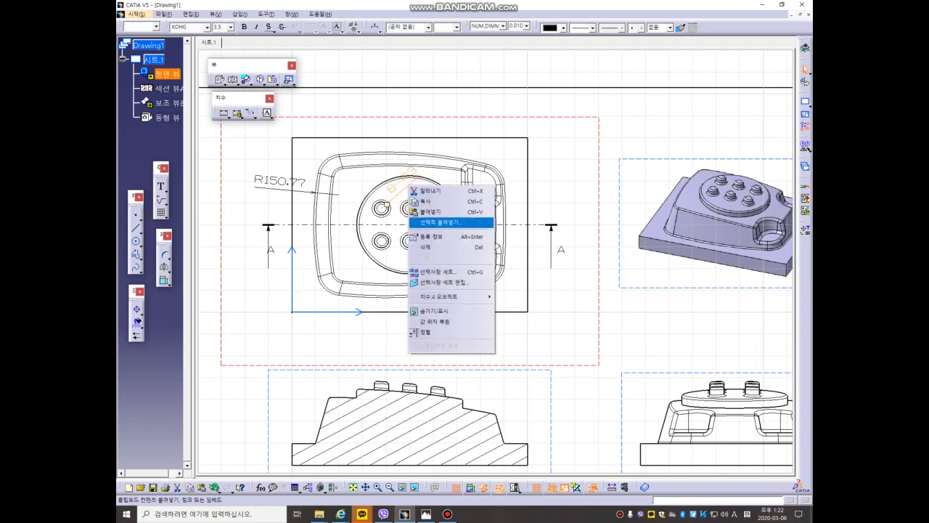
click(436, 237)
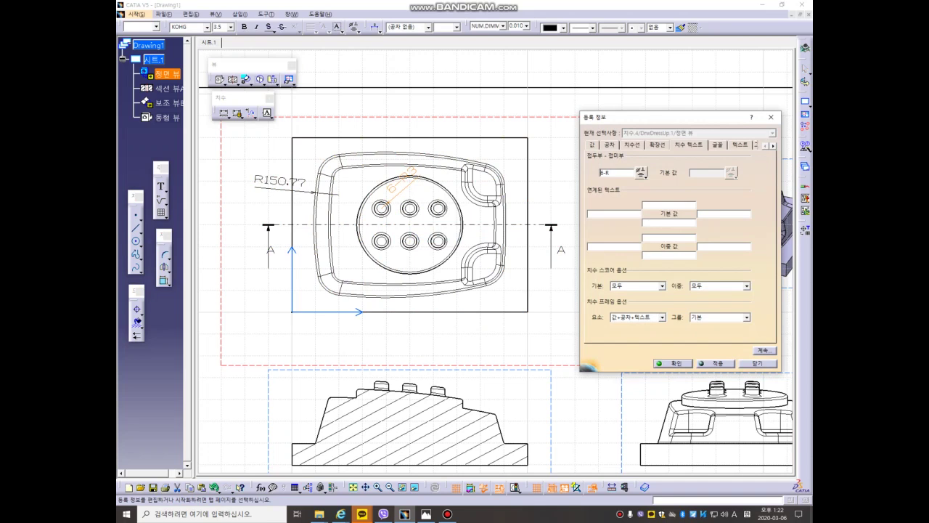
click(632, 144)
click(680, 165)
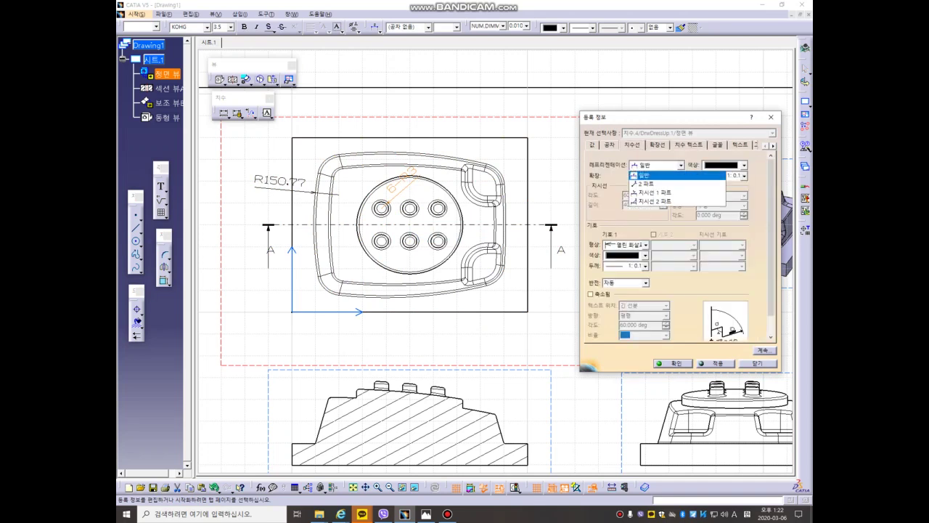
click(653, 183)
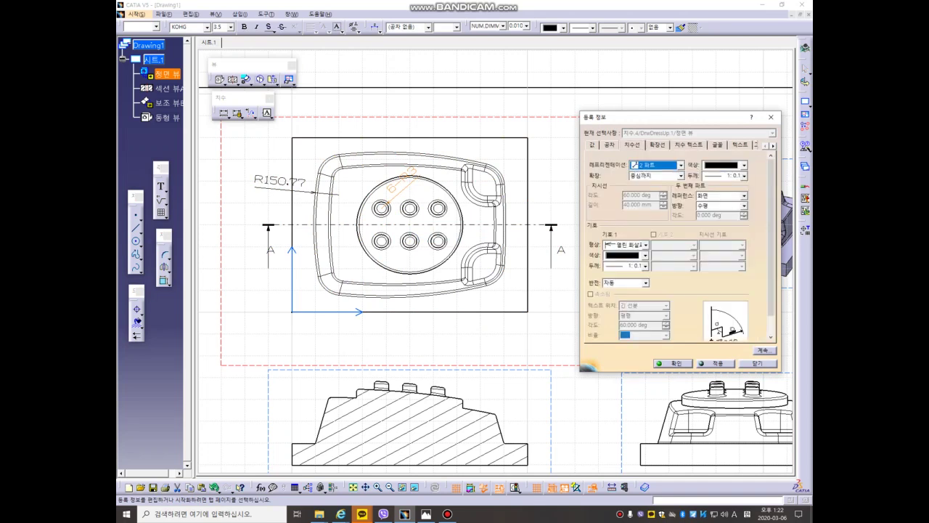
click(716, 363)
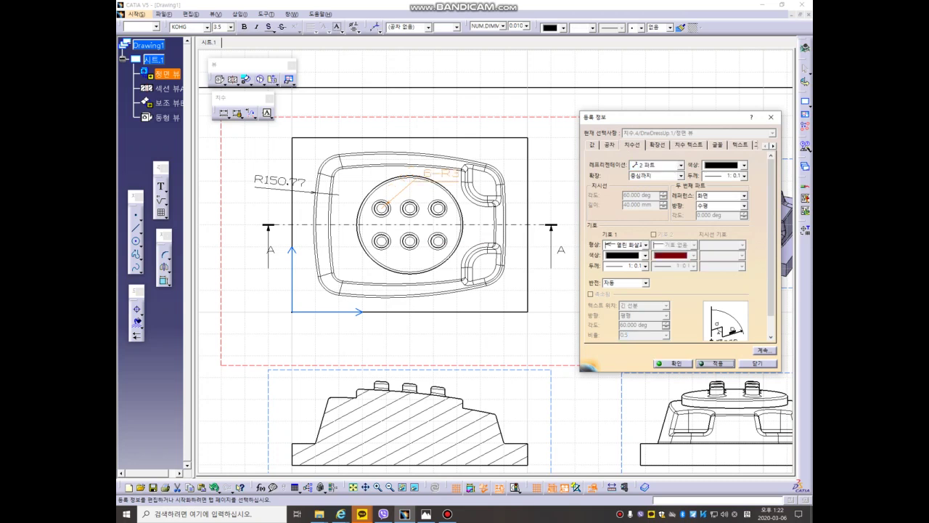
click(645, 245)
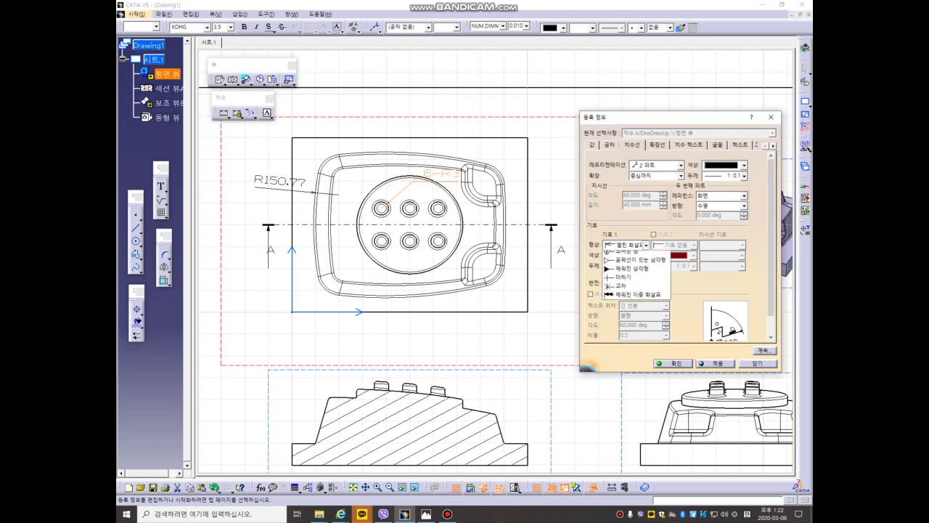
click(630, 281)
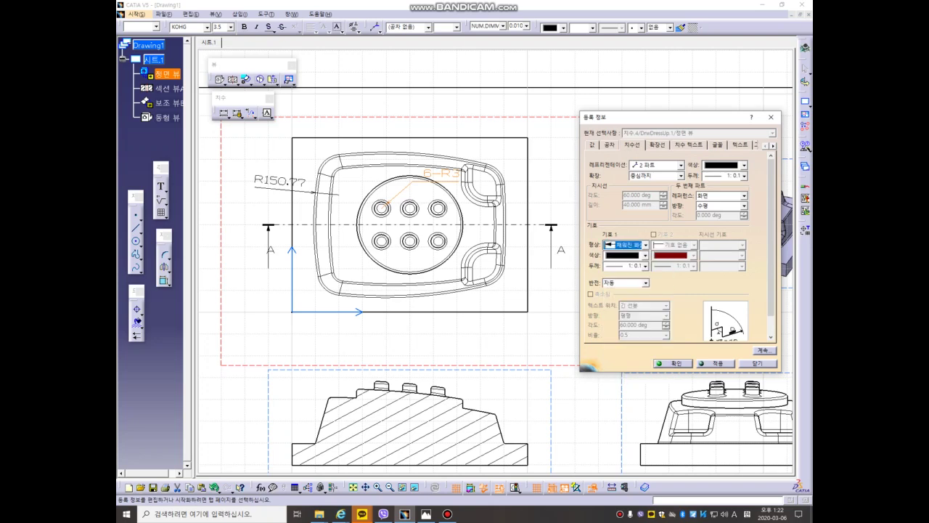
click(672, 363)
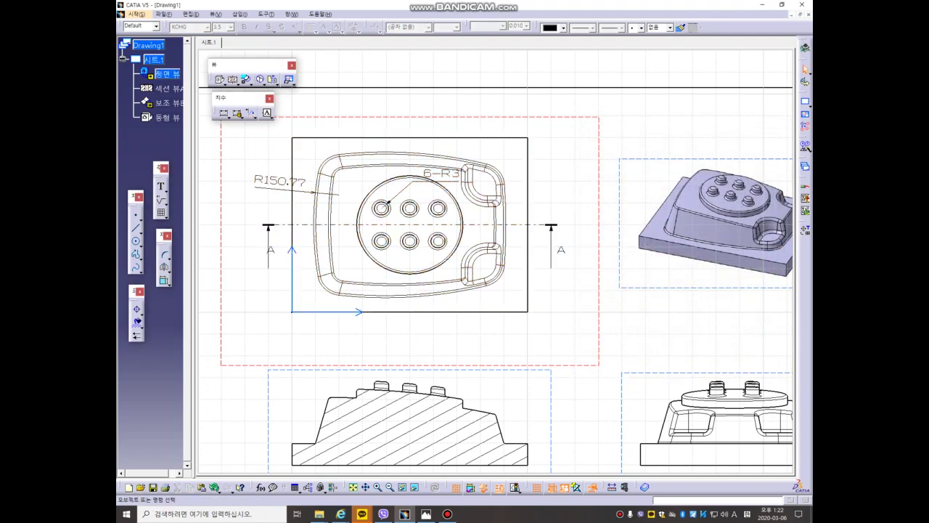
Step: Move the 6-R3 dimension text above the base plate outline in the front view
mouse_move(409, 207)
ctrl+middle_down()
mouse_move(410, 131)
mouse_move(611, 256)
mouse_move(706, 285)
ctrl+middle_up()
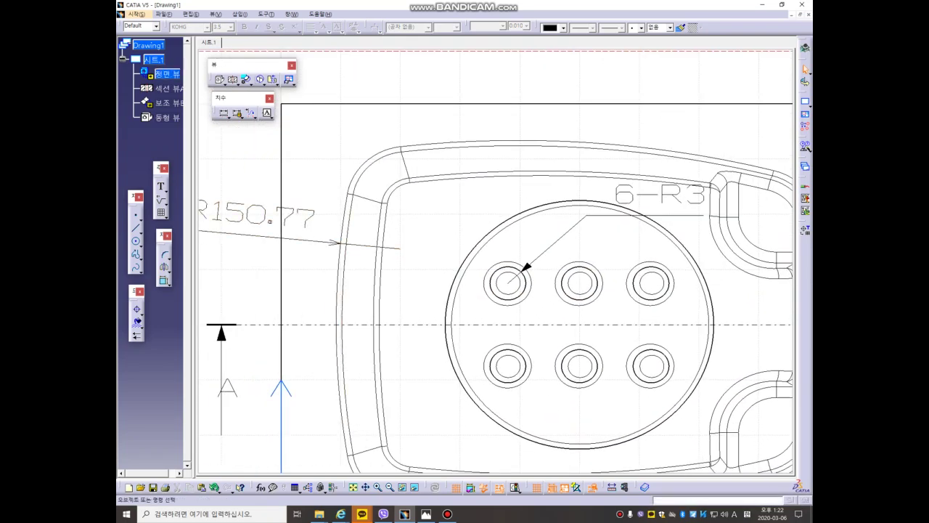
middle_drag(508, 282, 400, 275)
scroll(399, 274, down, 3)
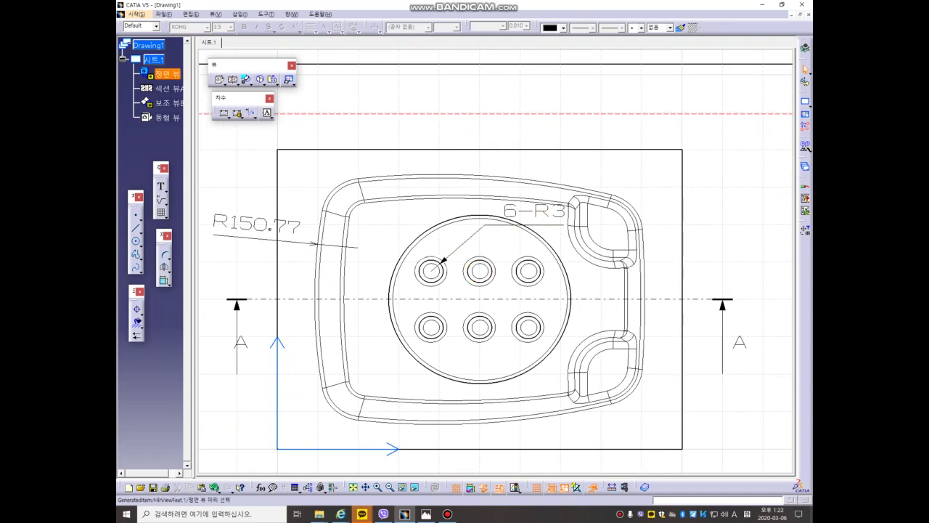
drag(534, 210, 529, 123)
scroll(448, 262, down, 2)
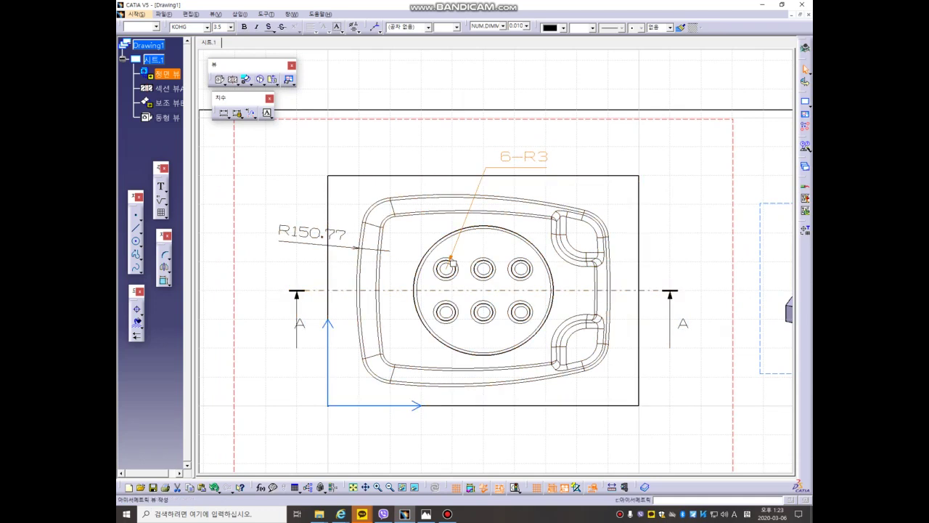
Step: Change the 6-R3 dimension's font to Kristen ITC and its text size to 5
click(206, 27)
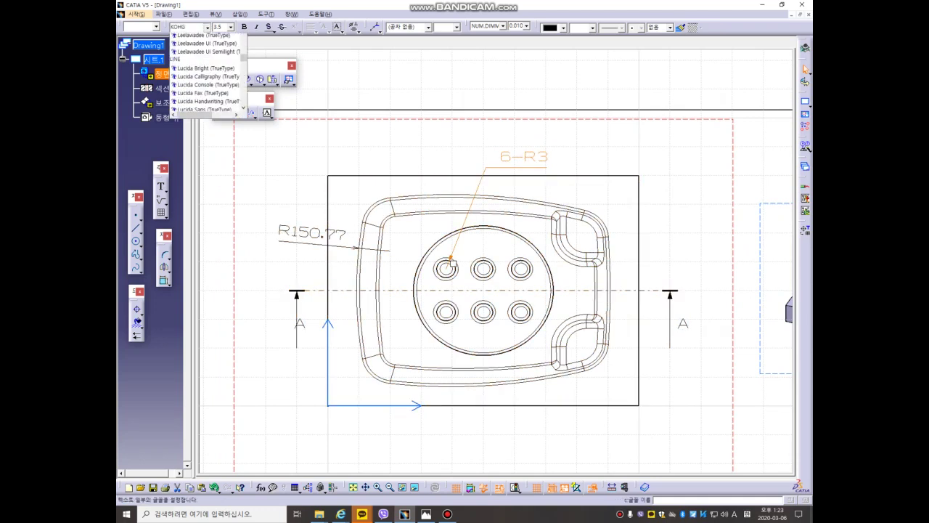
key(Up)
key(Up)
key(Up)
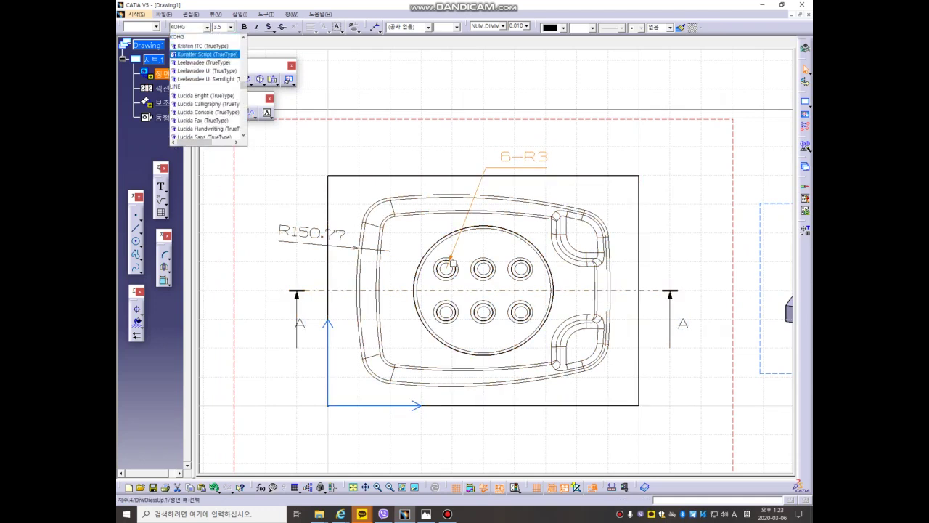
key(Return)
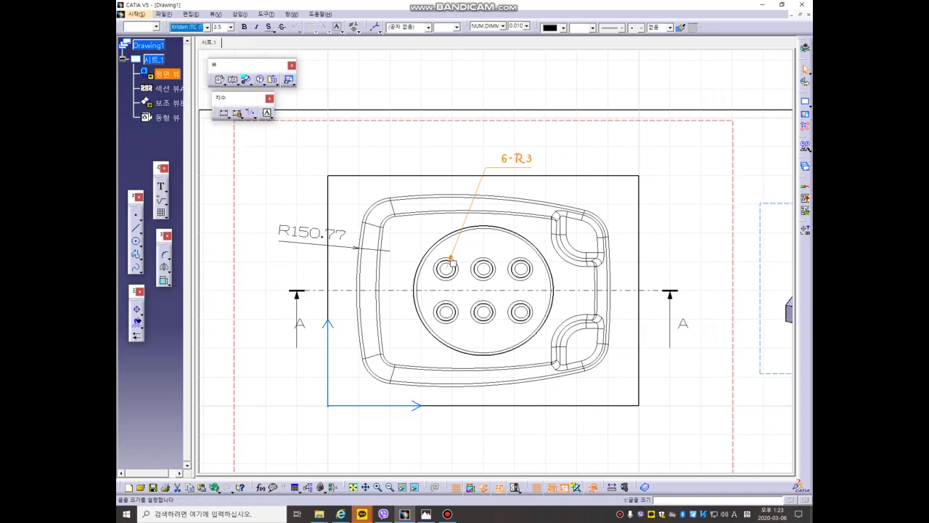
click(231, 27)
text(5)
key(Return)
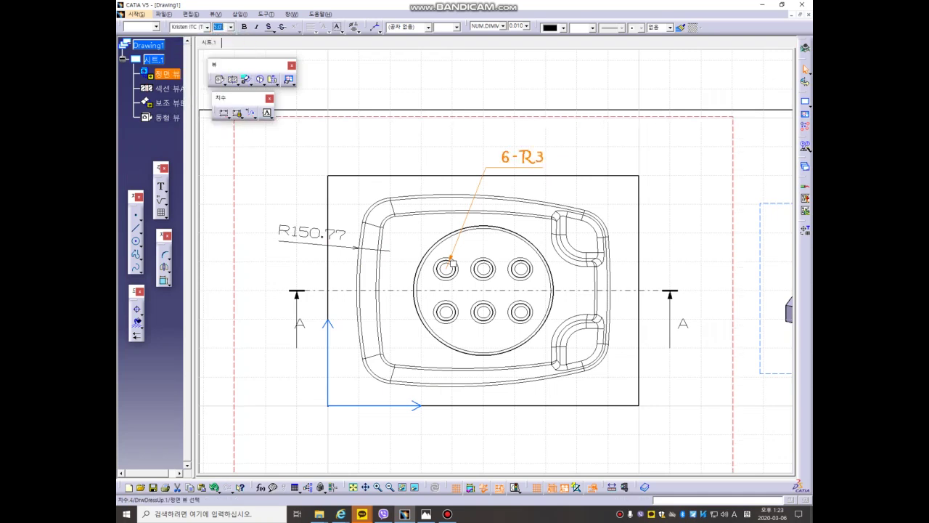
click(508, 136)
mouse_move(508, 136)
middle_down()
mouse_move(512, 195)
mouse_move(467, 94)
middle_up()
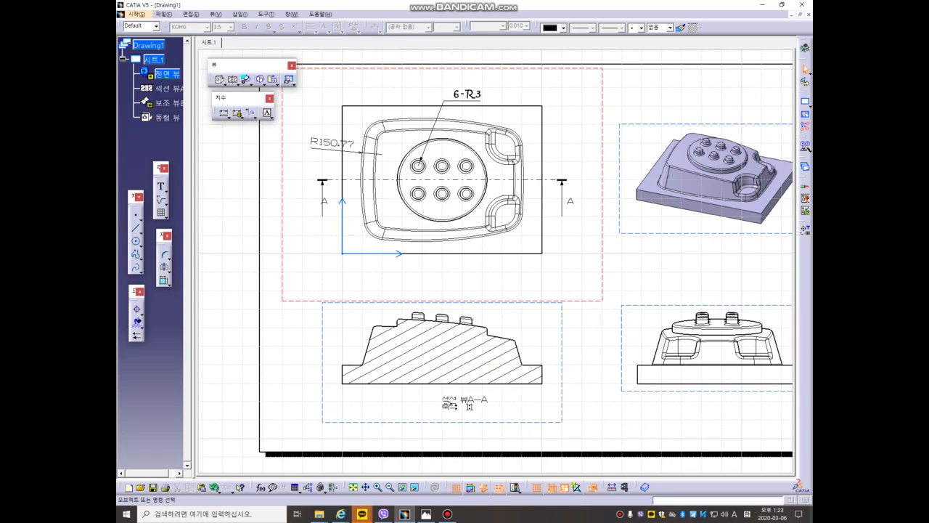
mouse_move(467, 94)
middle_down()
mouse_move(467, 131)
mouse_move(410, 138)
middle_up()
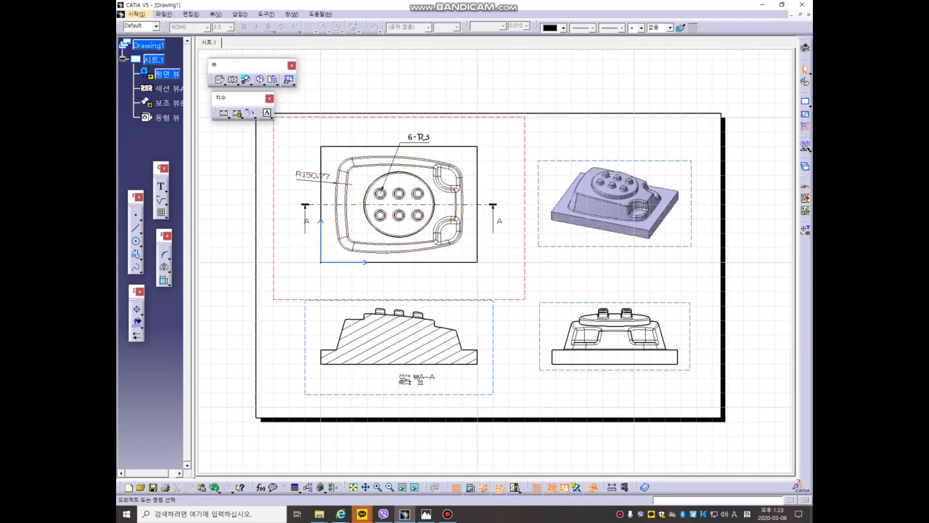
click(161, 185)
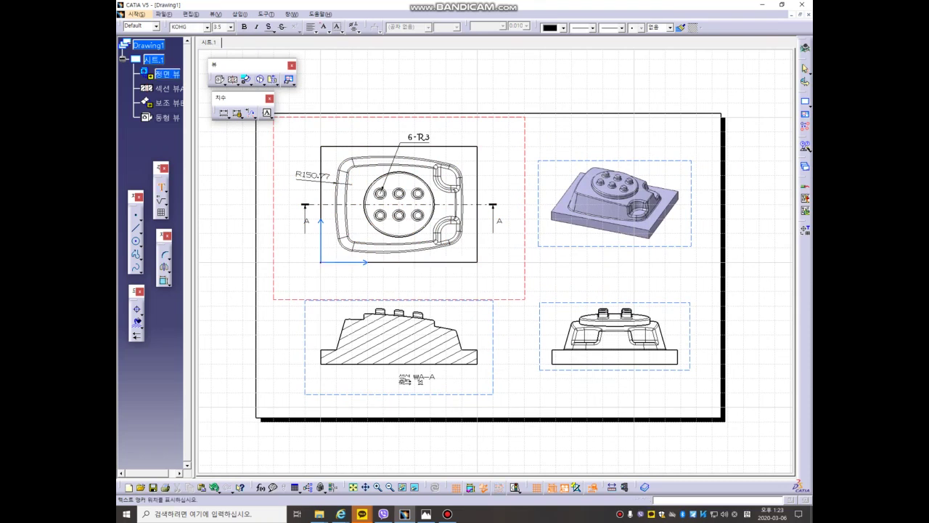
click(557, 279)
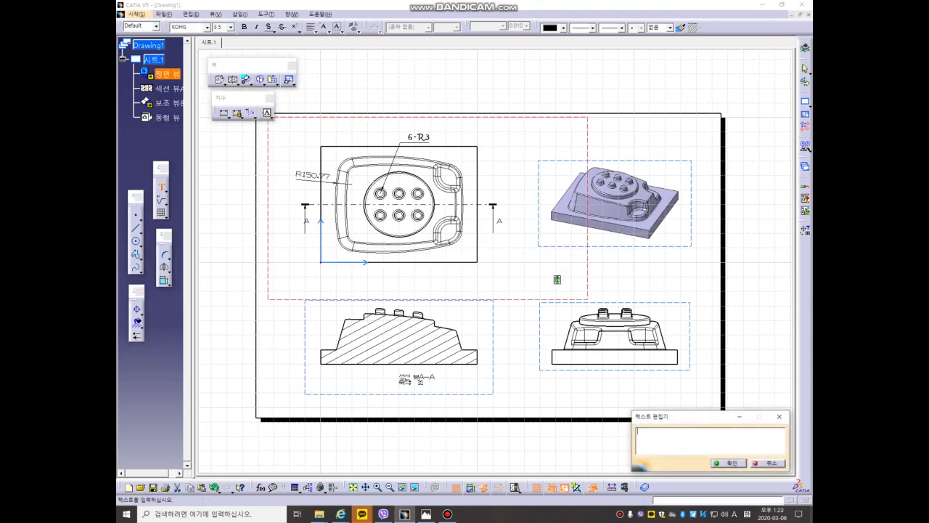
click(767, 462)
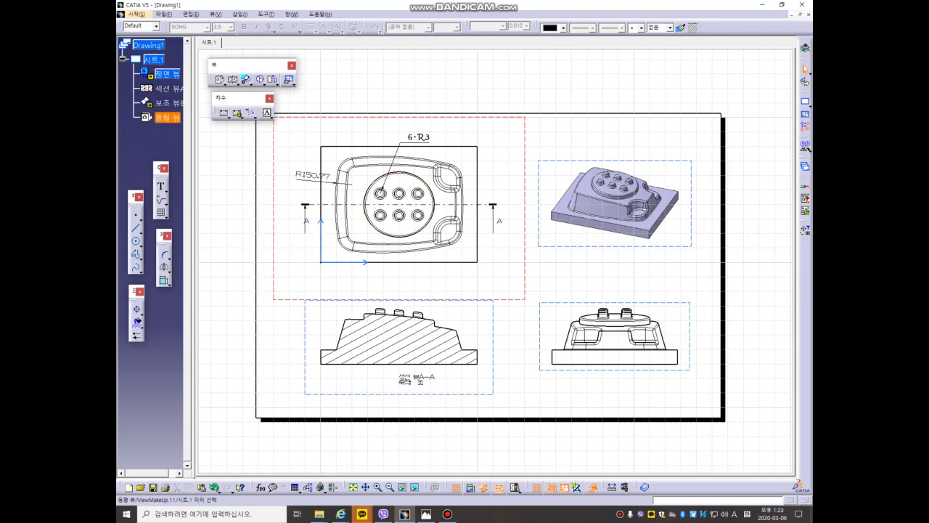
Step: Activate the sheet 시트.1 itself so that no single view is active
double_click(167, 117)
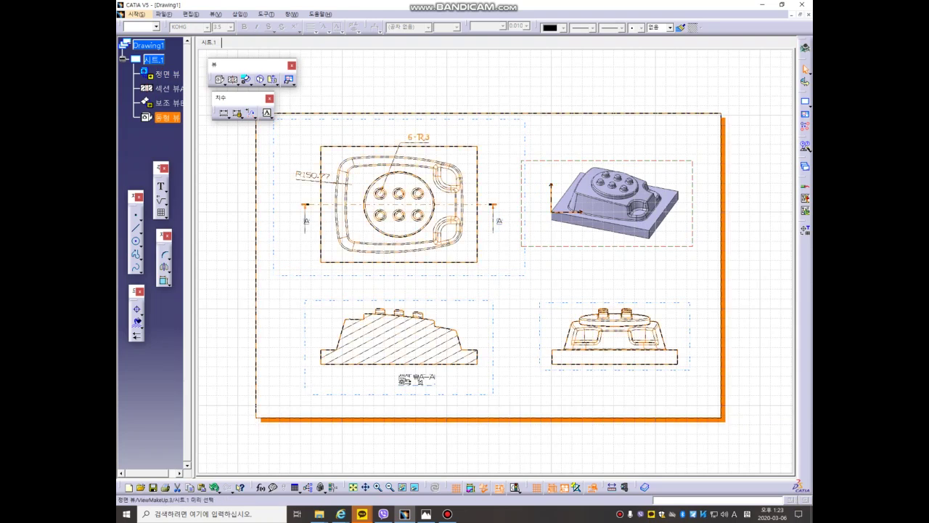
double_click(154, 60)
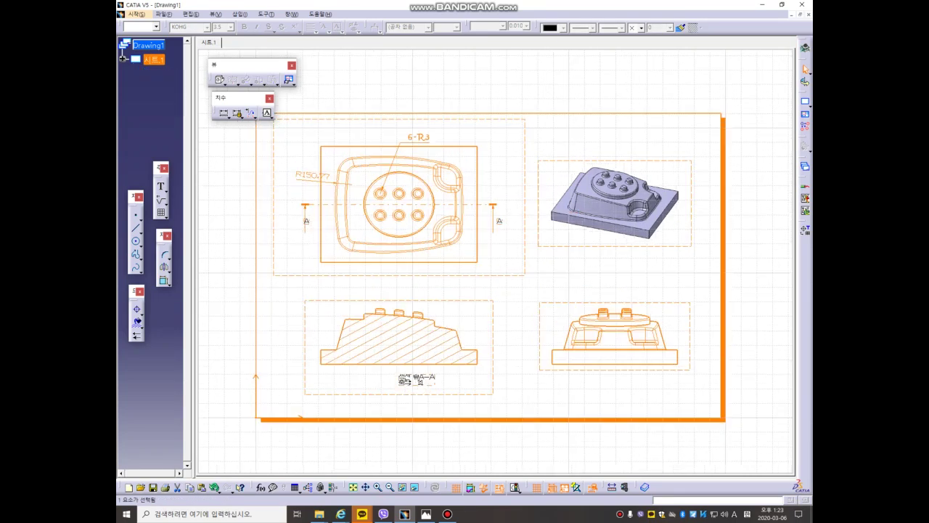
key(Escape)
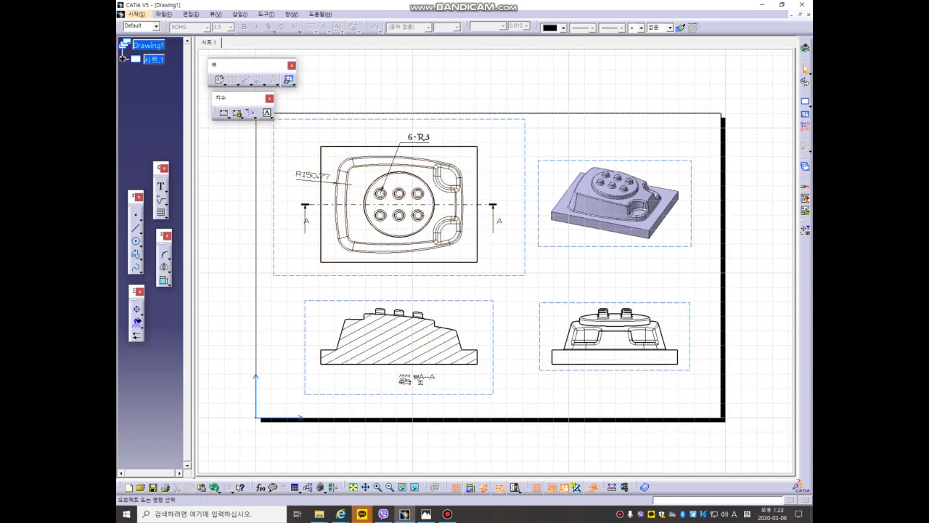
Step: Add the sheet note "지시없는 모든 라운드는 R2" in the space between the isometric view and the side view
click(161, 186)
click(570, 275)
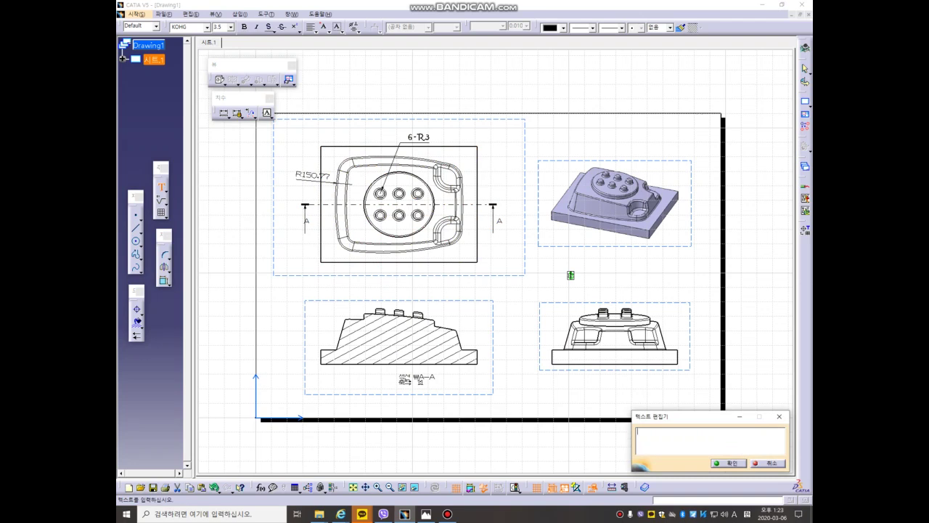
text(지시면)
text(는 라운드)
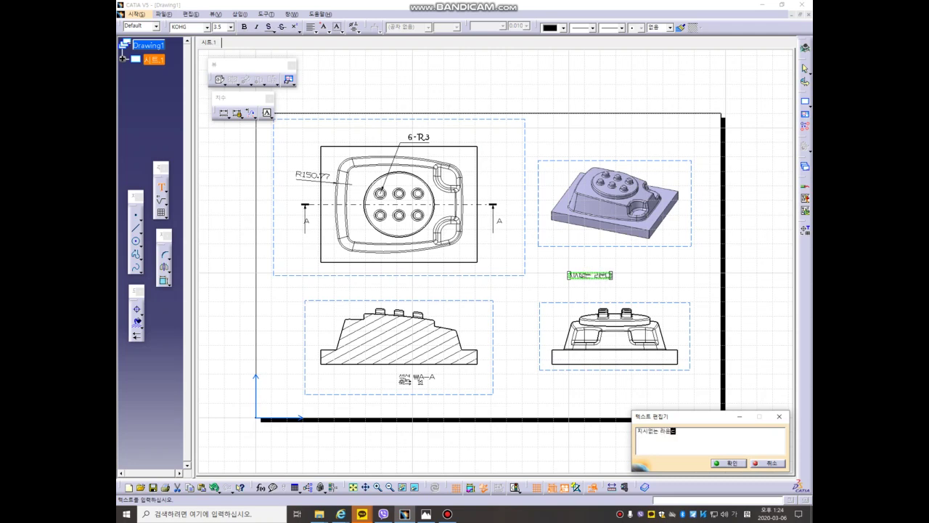
key(BackSpace)
key(BackSpace)
key(BackSpace)
key(BackSpace)
text(모든 라운드는)
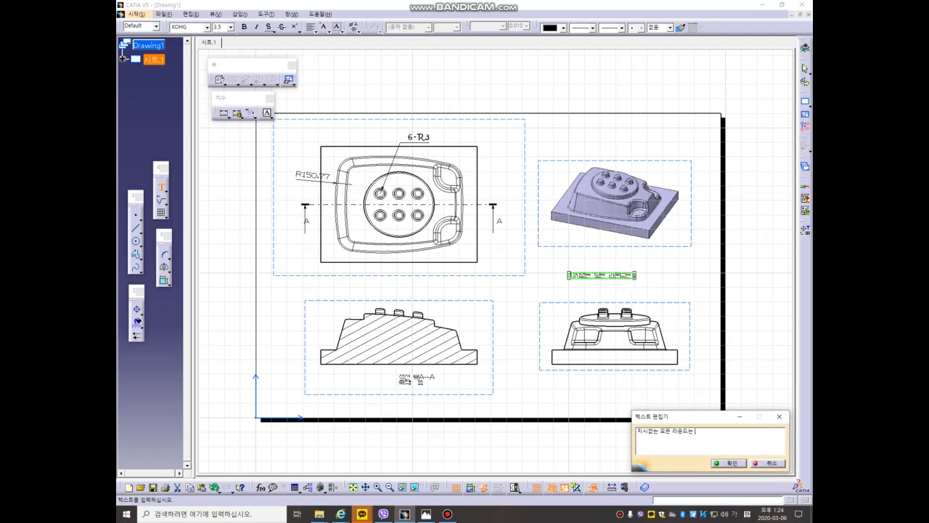
text( R2)
key(Return)
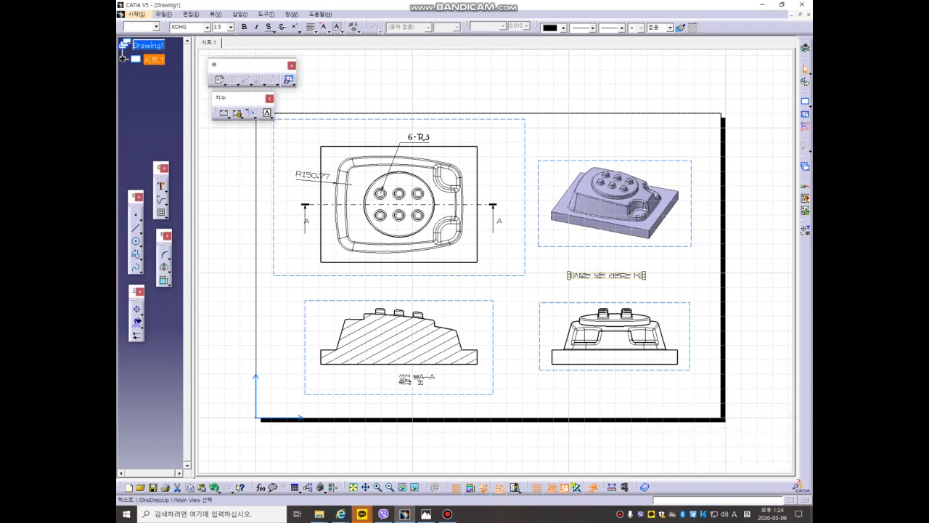
Step: Centre the rounding note between the isometric view and the side view
drag(606, 275, 621, 275)
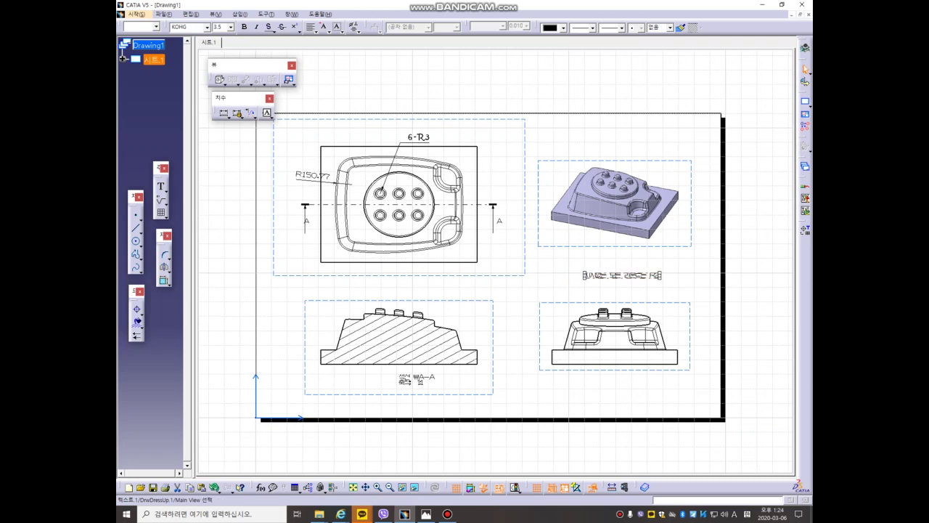
mouse_move(613, 275)
mouse_down()
mouse_move(612, 266)
mouse_move(613, 274)
mouse_up()
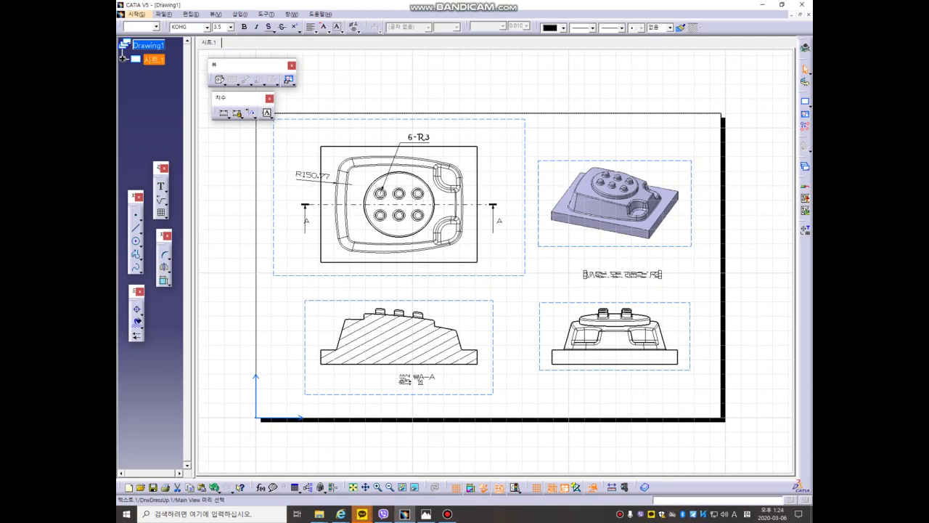
key(Escape)
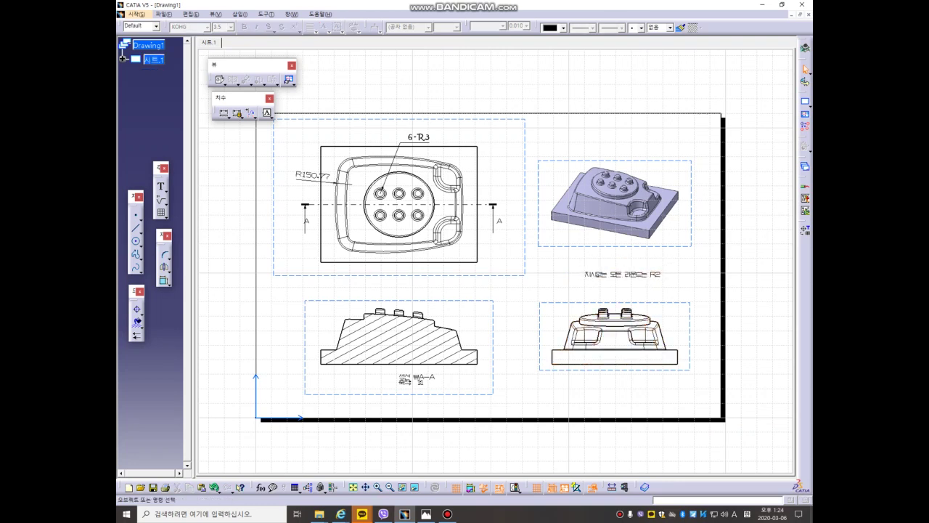
Step: Activate section view A-A and turn on its hidden lines (은선)
double_click(419, 381)
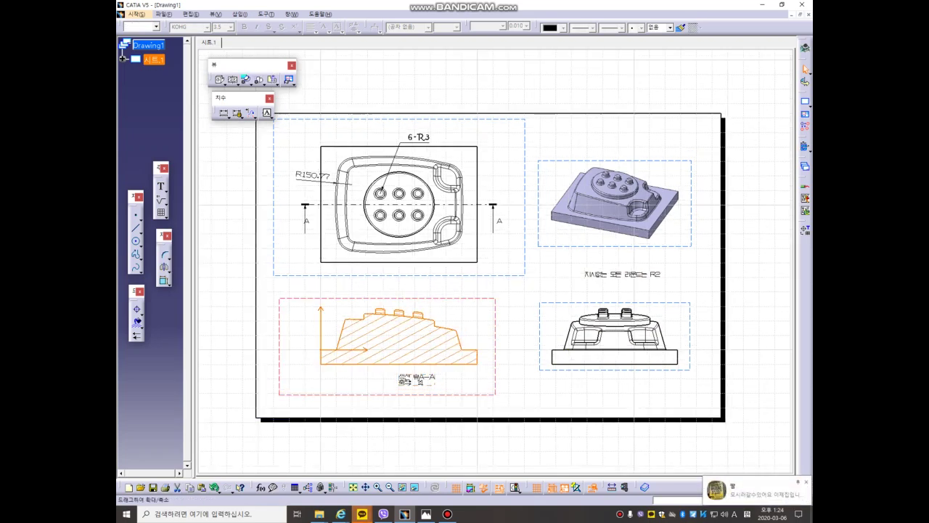
scroll(419, 383, up, 3)
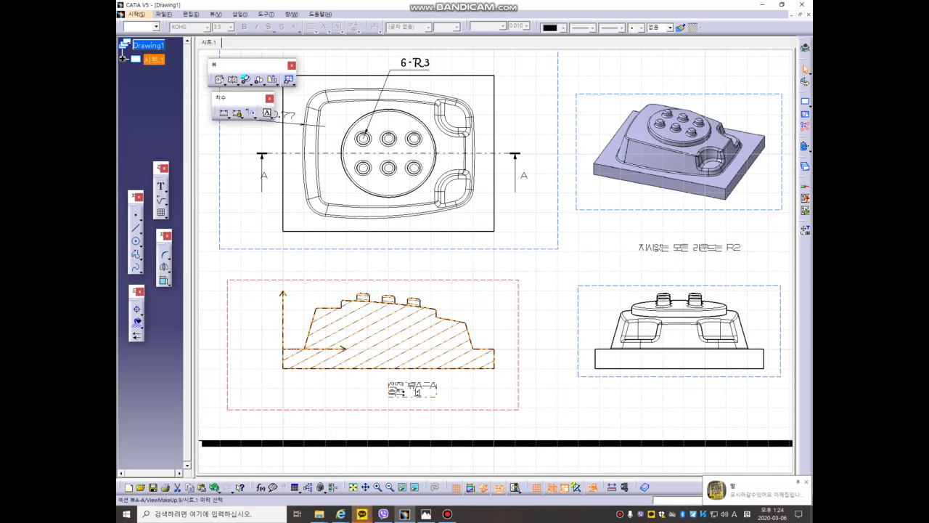
right_click(518, 110)
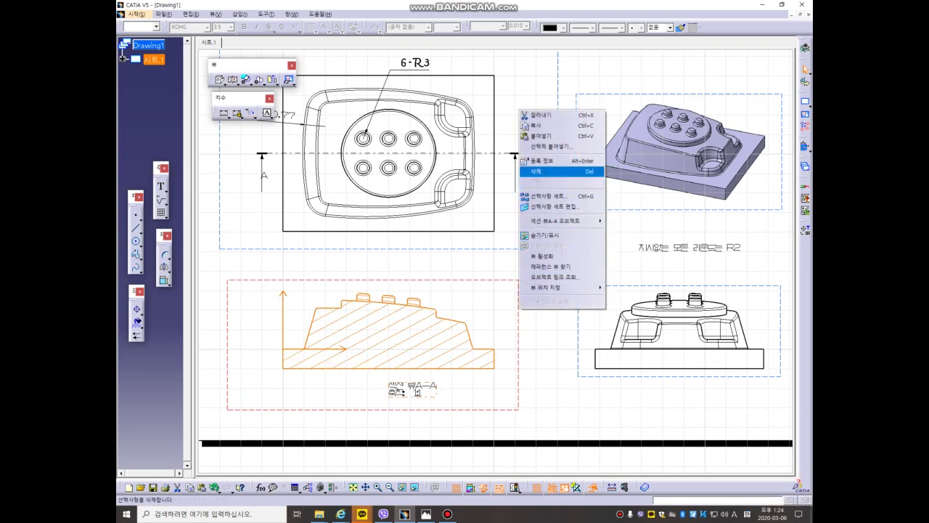
click(544, 160)
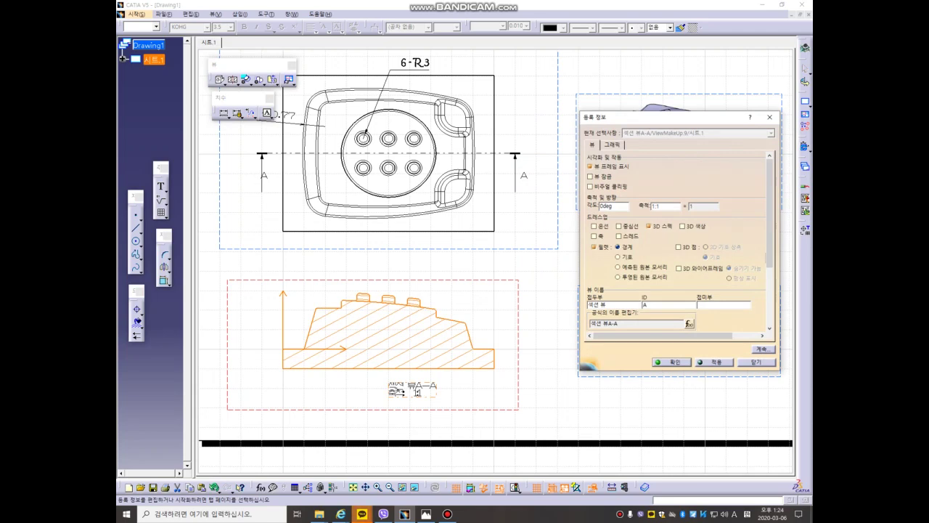
click(594, 225)
click(672, 362)
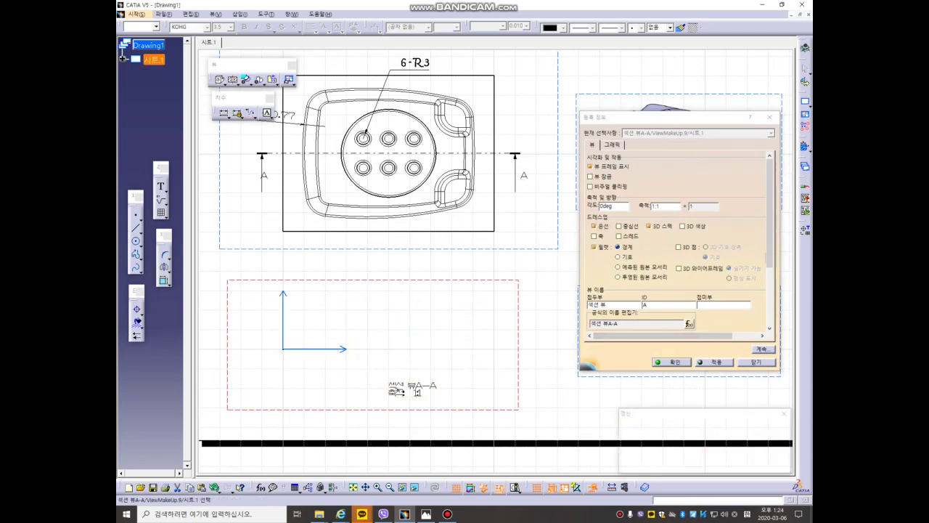
mouse_move(343, 356)
ctrl+middle_down()
mouse_move(342, 323)
mouse_move(423, 282)
ctrl+middle_up()
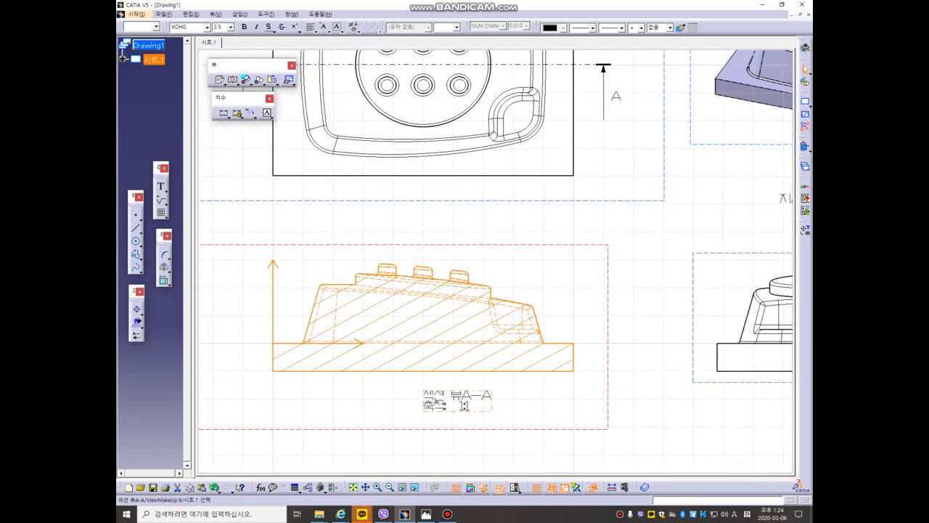
key(Escape)
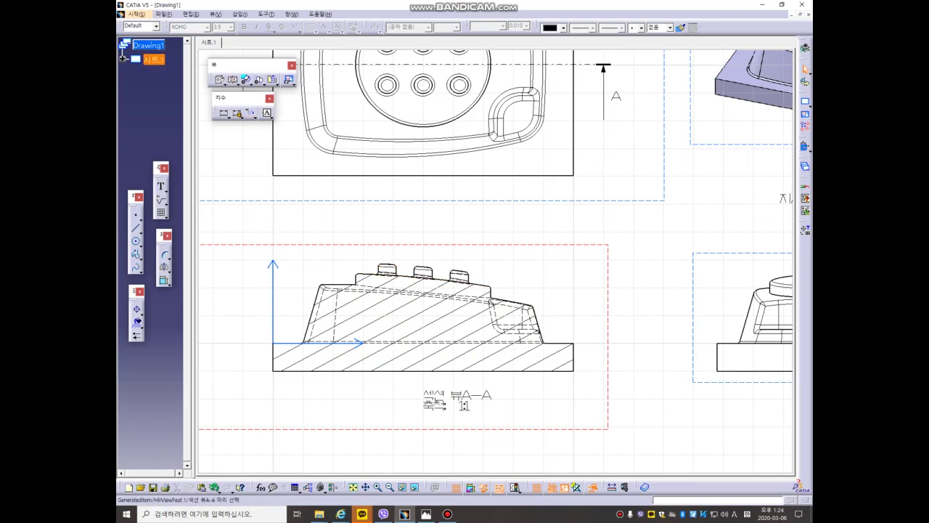
Step: Turn off the hidden lines (은선) of section view A-A
mouse_move(465, 305)
ctrl+middle_down()
mouse_move(464, 268)
mouse_move(497, 243)
ctrl+middle_up()
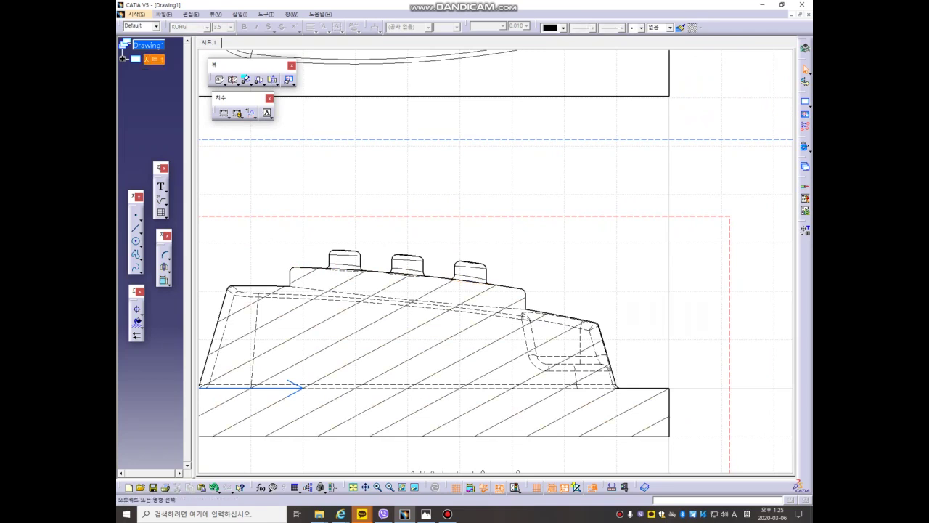
mouse_move(495, 261)
ctrl+middle_down()
mouse_move(495, 334)
mouse_move(532, 309)
ctrl+middle_up()
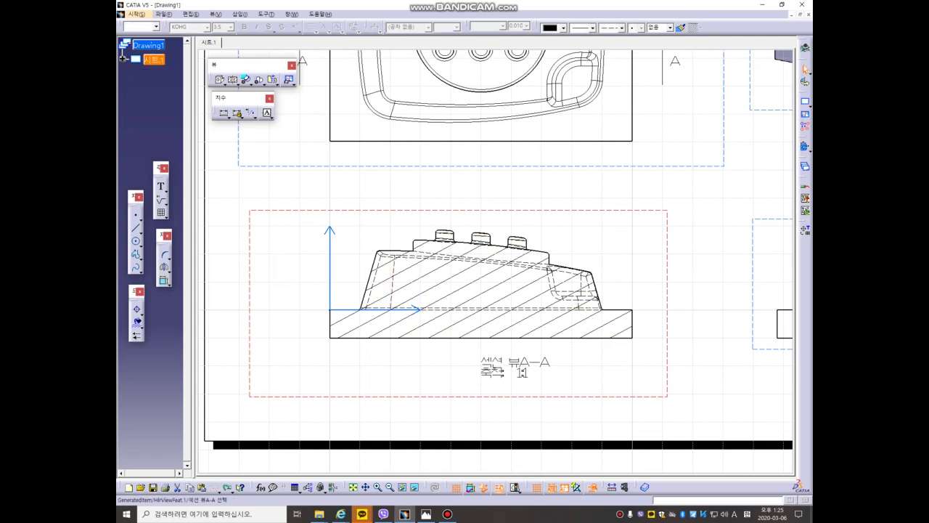
right_click(667, 245)
click(690, 298)
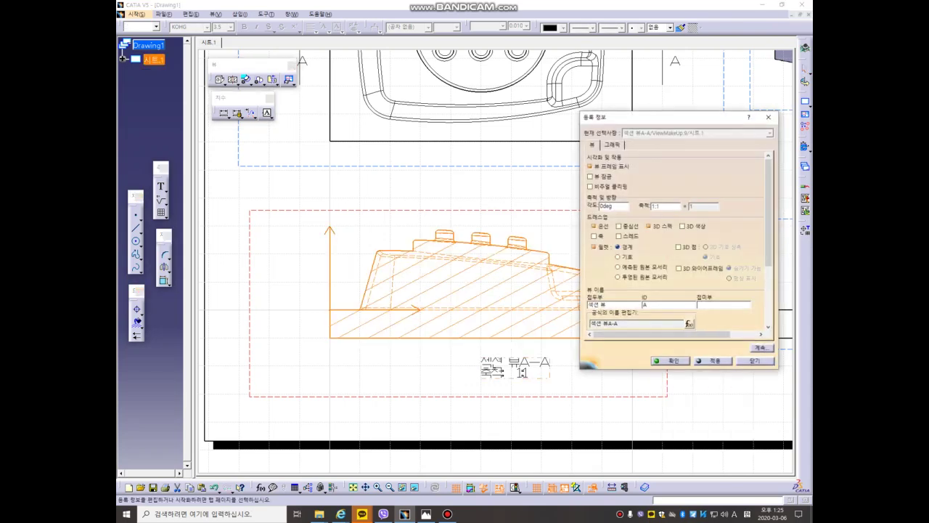
click(672, 360)
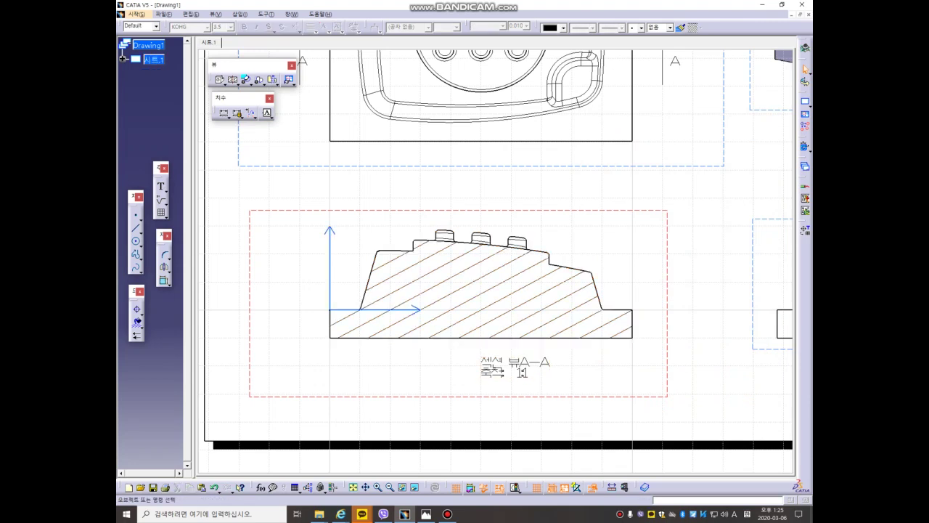
Step: Draw a 100 mm horizontal line along the base plate's top edge across the hatched area of section view A-A
click(135, 227)
click(330, 310)
click(631, 310)
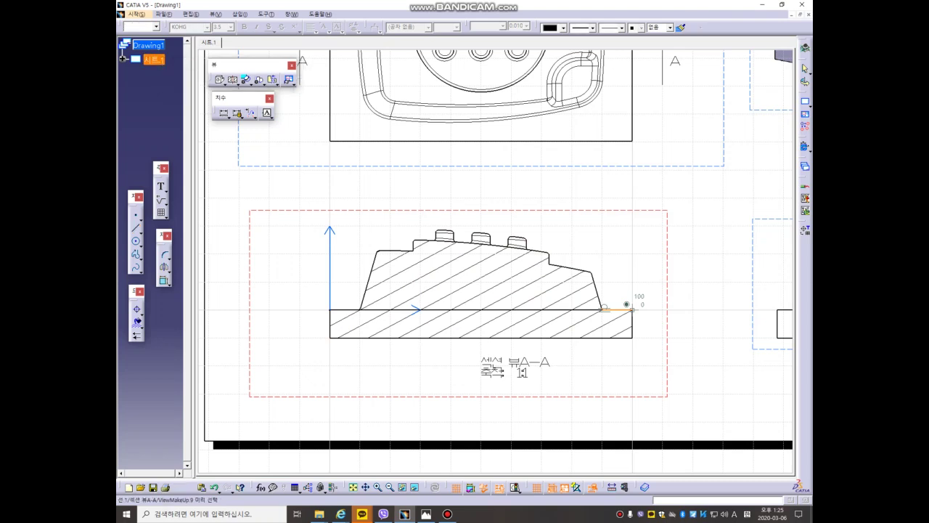
Step: Set the base plate boundary line in the section view to 0.13 mm thickness and line type 6
click(450, 309)
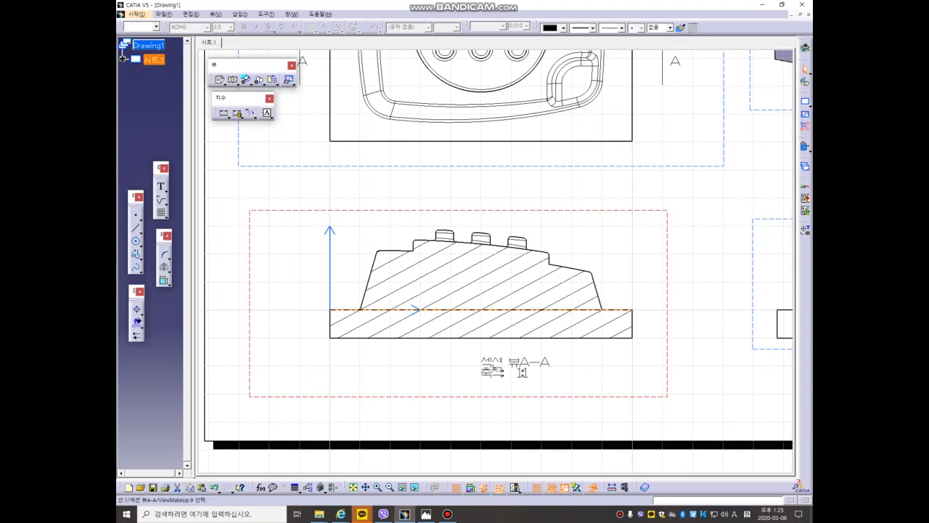
click(592, 27)
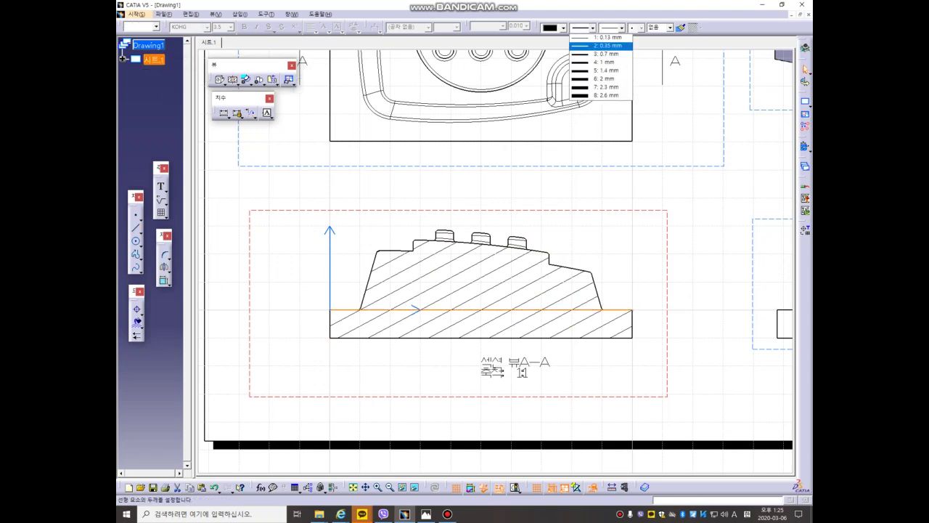
click(596, 34)
click(622, 28)
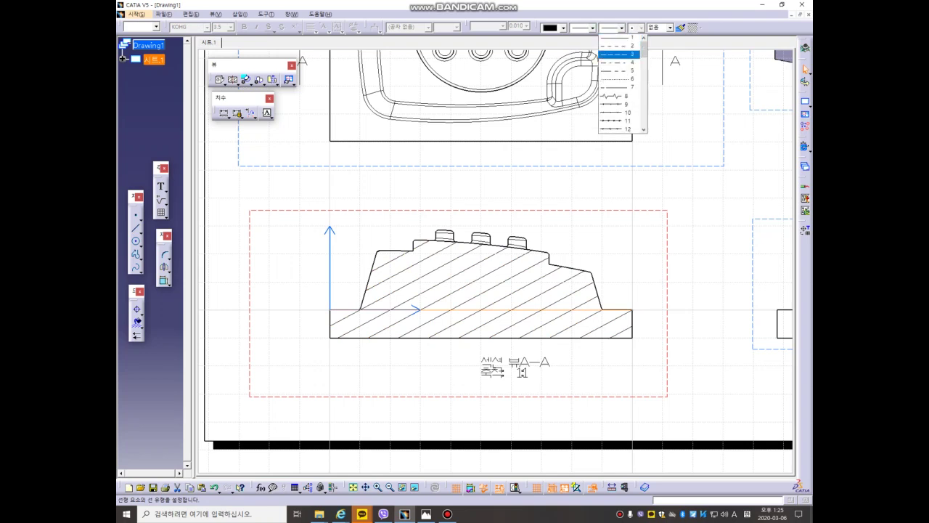
click(613, 77)
key(Escape)
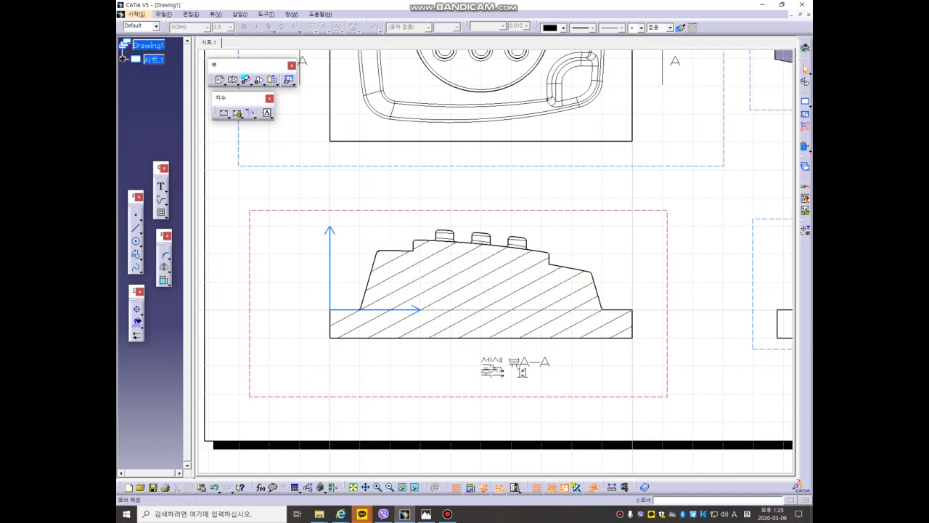
Step: Disable grid snapping and draw a 150 mm radius arc through the section hatching between the two lower corners of the raised boss
click(136, 241)
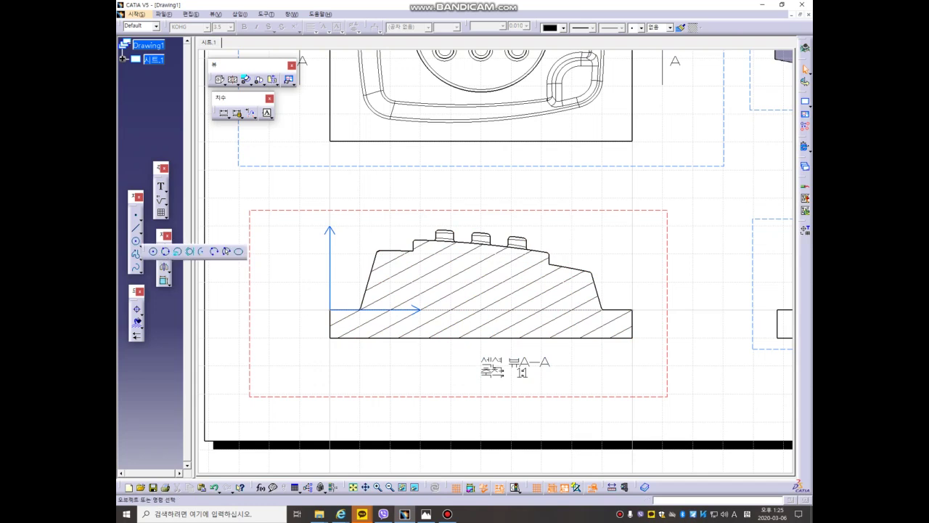
click(227, 251)
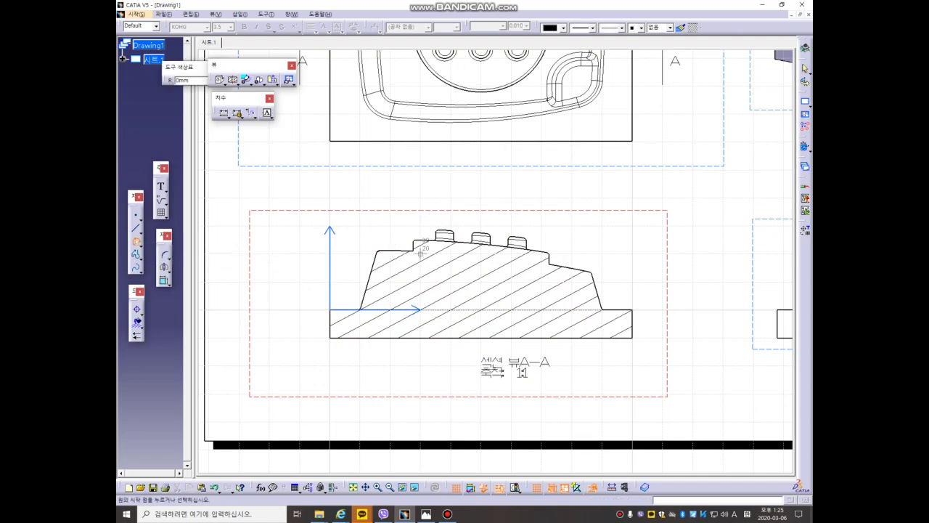
click(456, 487)
ctrl+middle_drag(429, 286, 430, 282)
scroll(430, 282, up, 3)
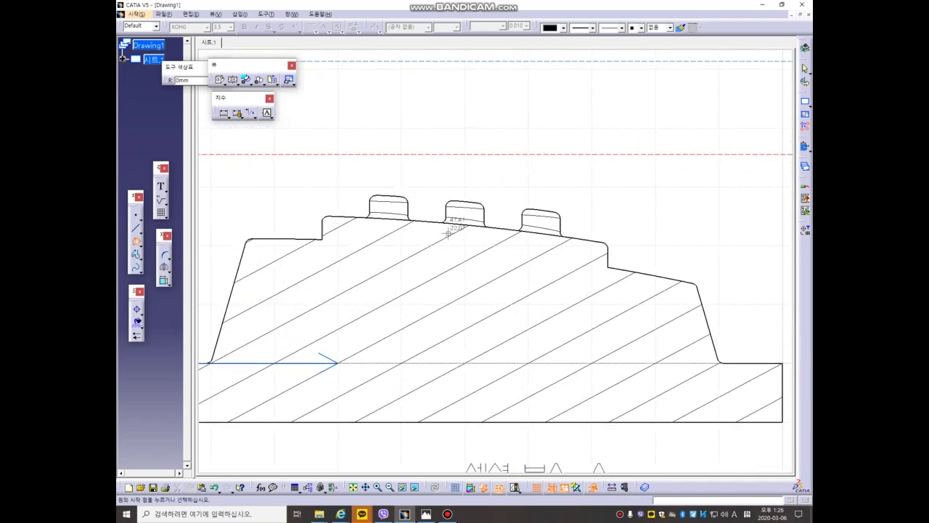
click(320, 238)
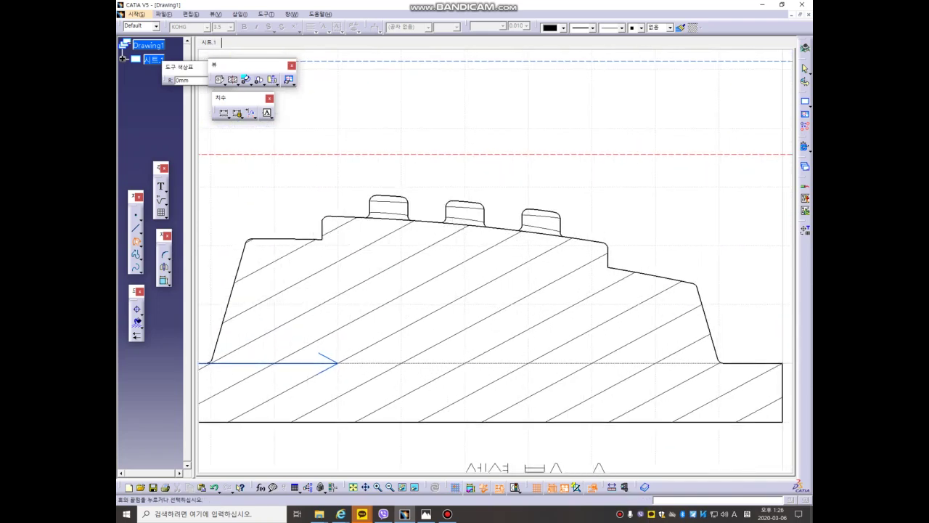
click(606, 266)
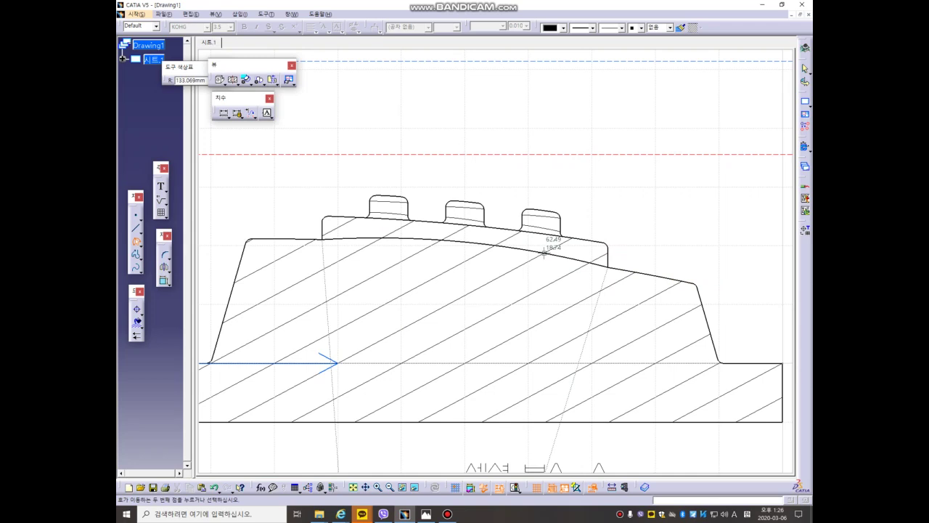
key(Tab)
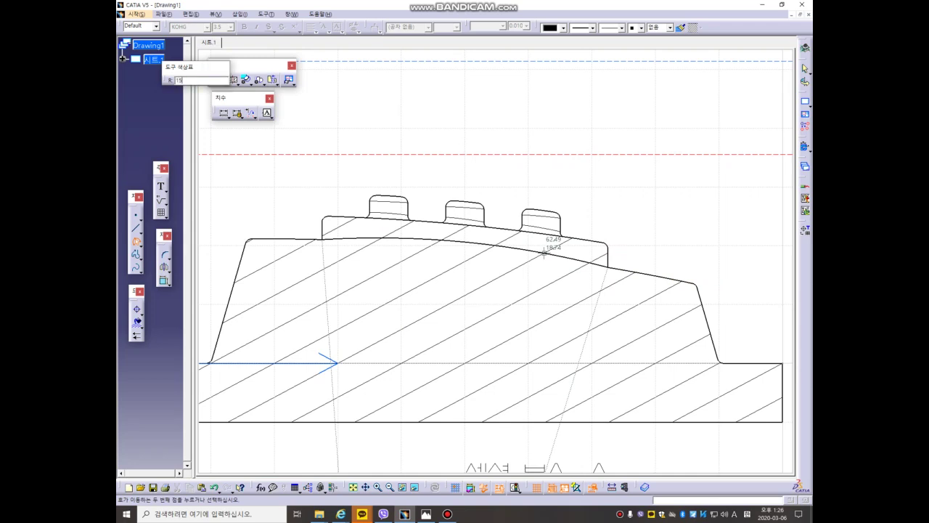
key(Return)
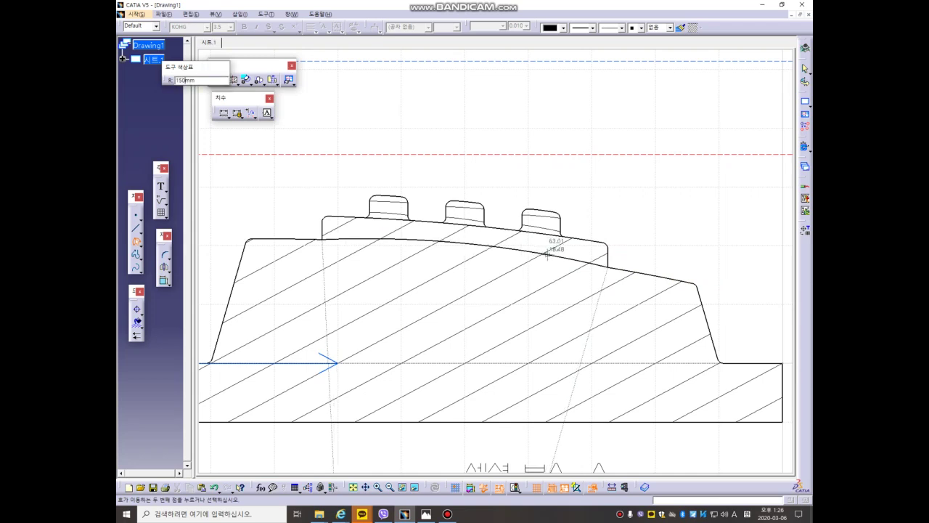
click(548, 253)
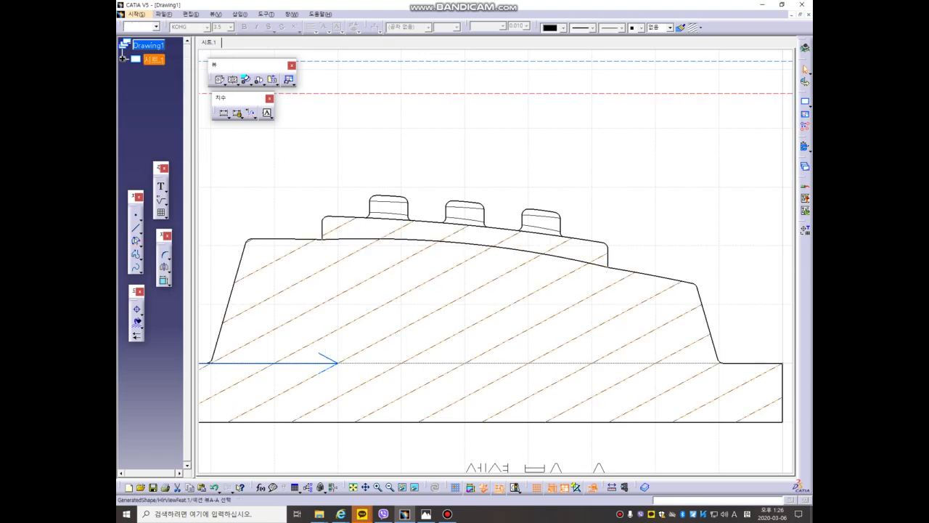
Step: Check the sample1_1 reference image and set the radius of the arc beneath the raised boss in section view A-A to 300 mm
key(alt+Tab)
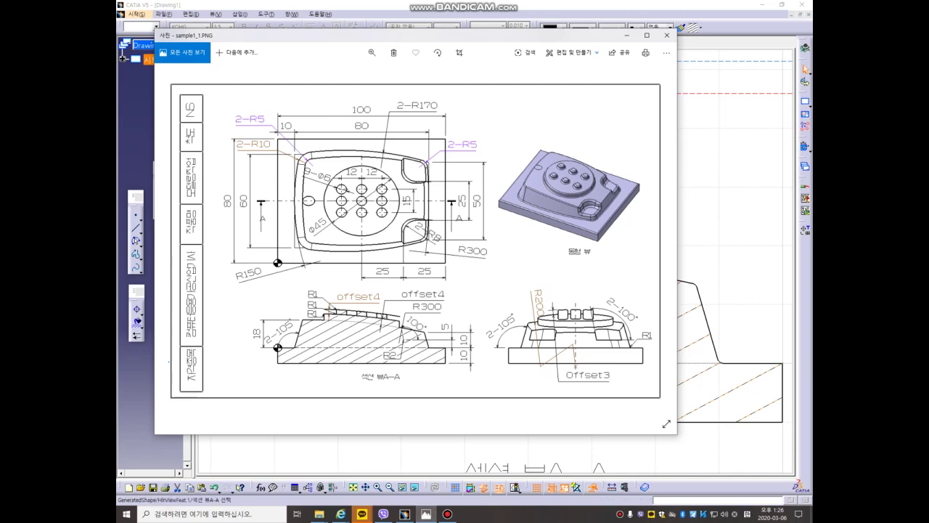
key(alt+Tab)
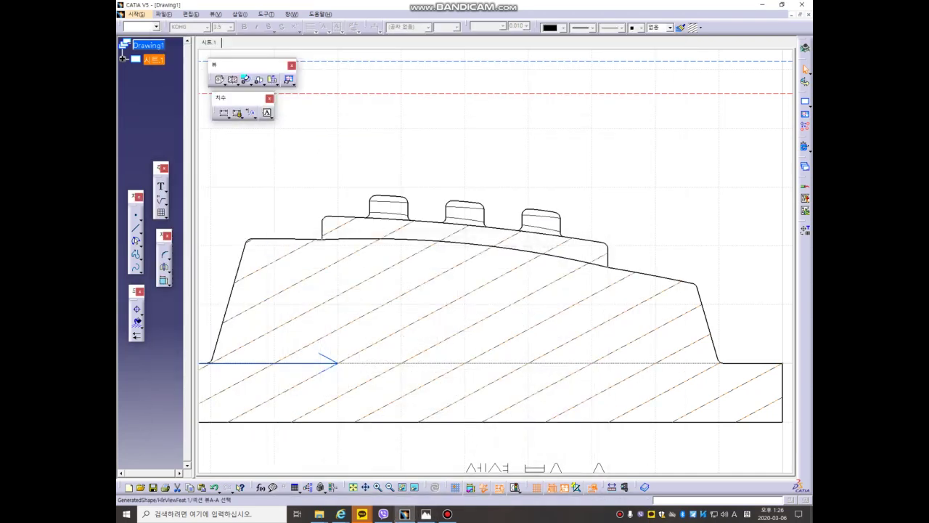
double_click(465, 244)
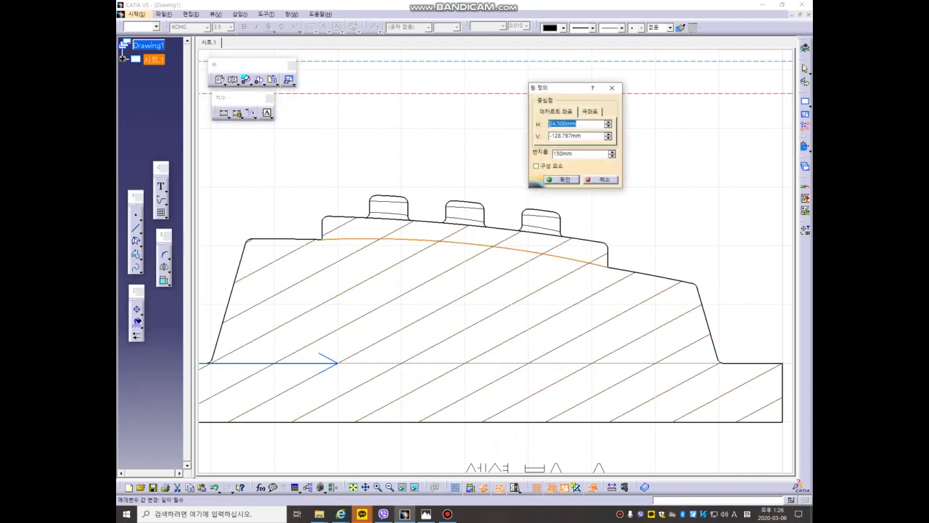
double_click(572, 153)
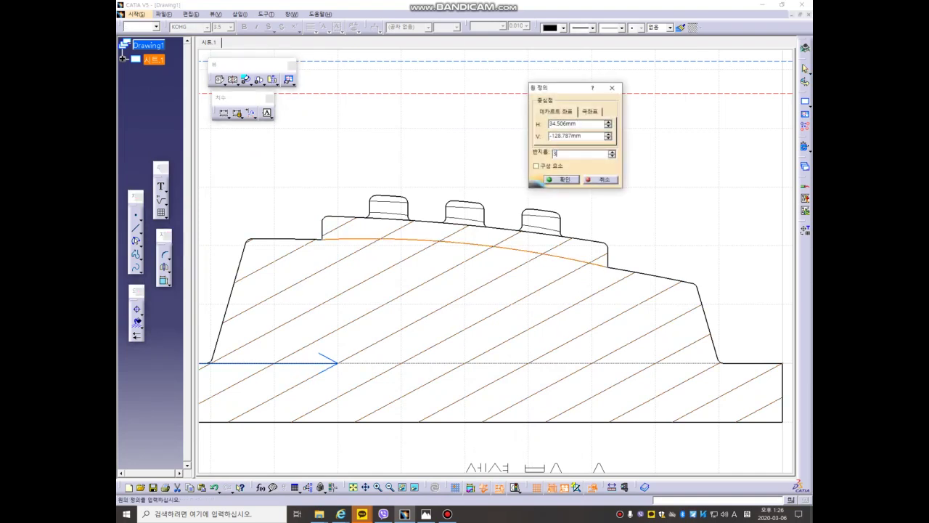
key(Return)
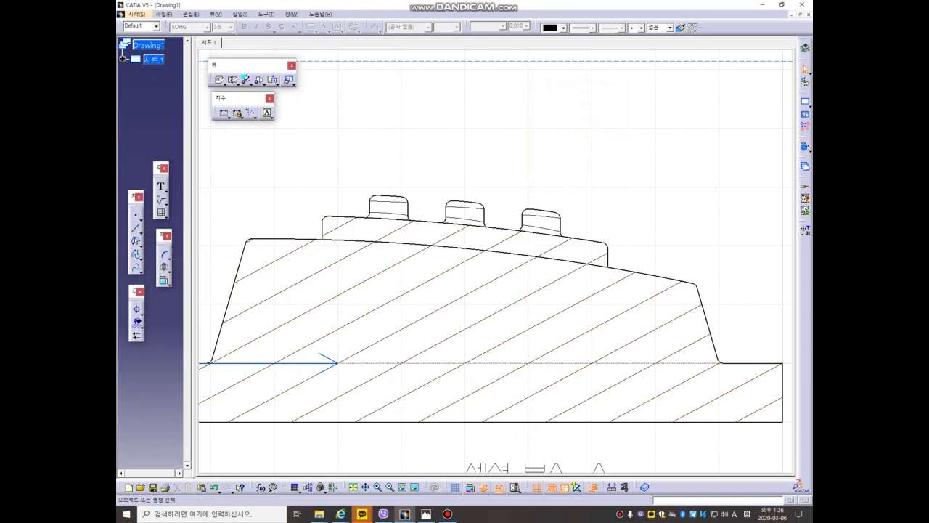
Step: Set the arc beneath the raised boss to 0.13 mm thickness and line type 6
click(540, 257)
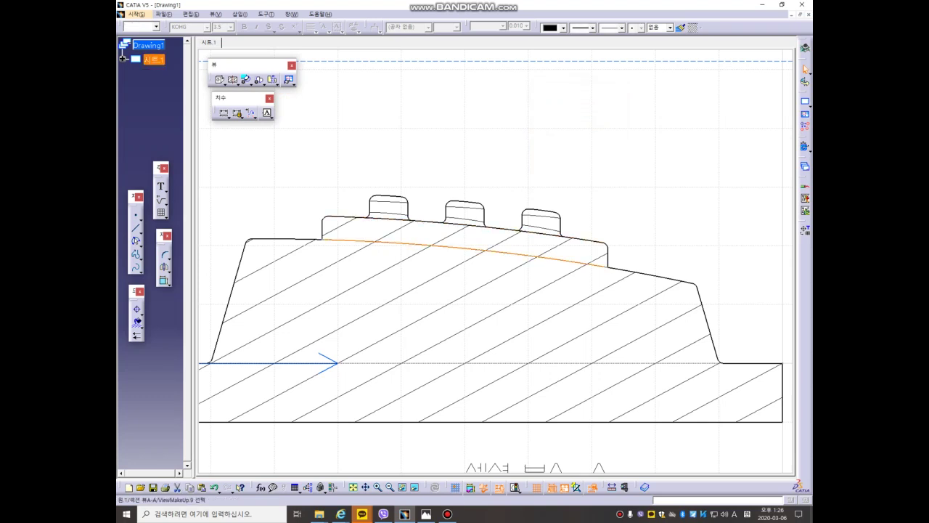
click(593, 27)
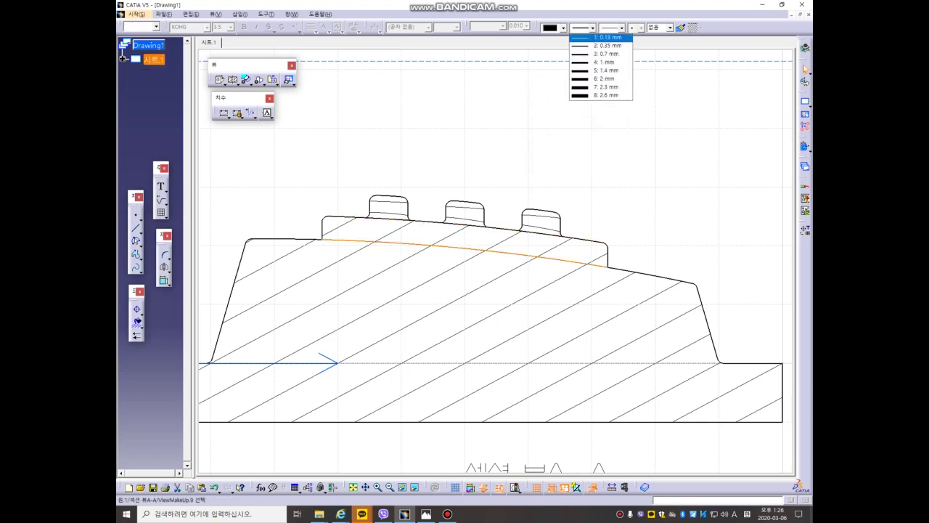
click(595, 37)
click(621, 27)
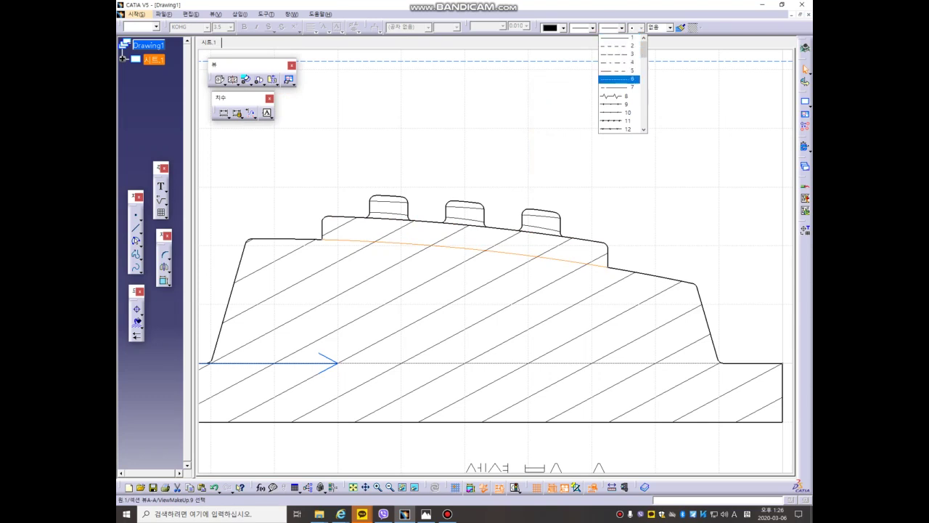
click(616, 79)
key(Escape)
Step: Add a radius dimension to the curved sloping top edge beside the raised boss in section view A-A
ctrl+middle_drag(496, 261, 496, 341)
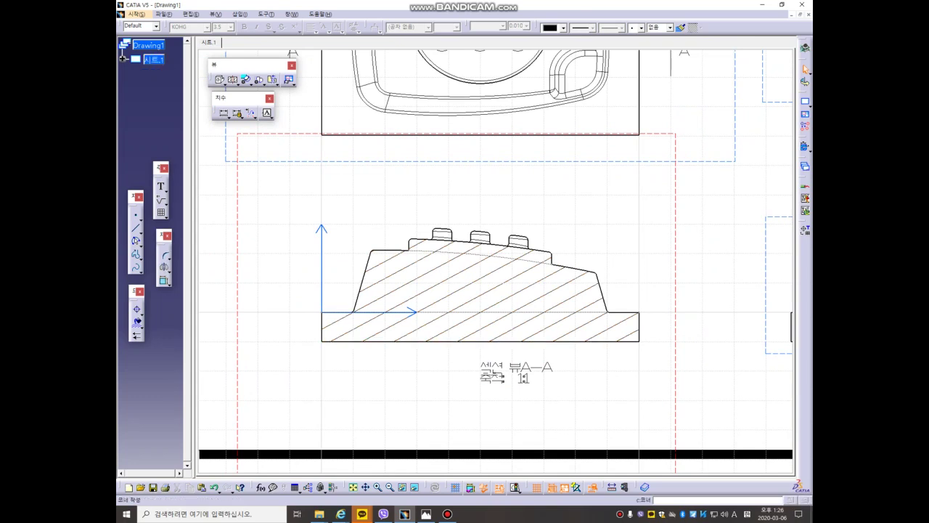
click(224, 112)
click(552, 269)
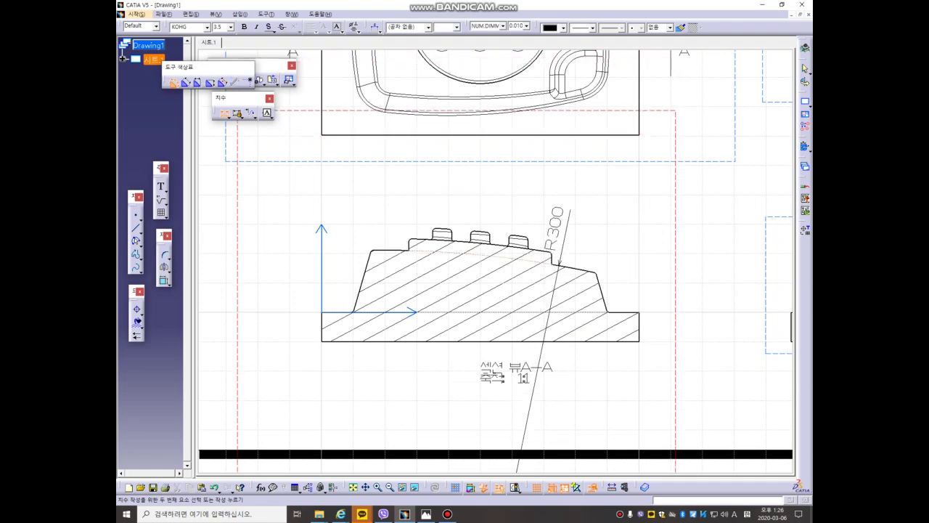
click(609, 274)
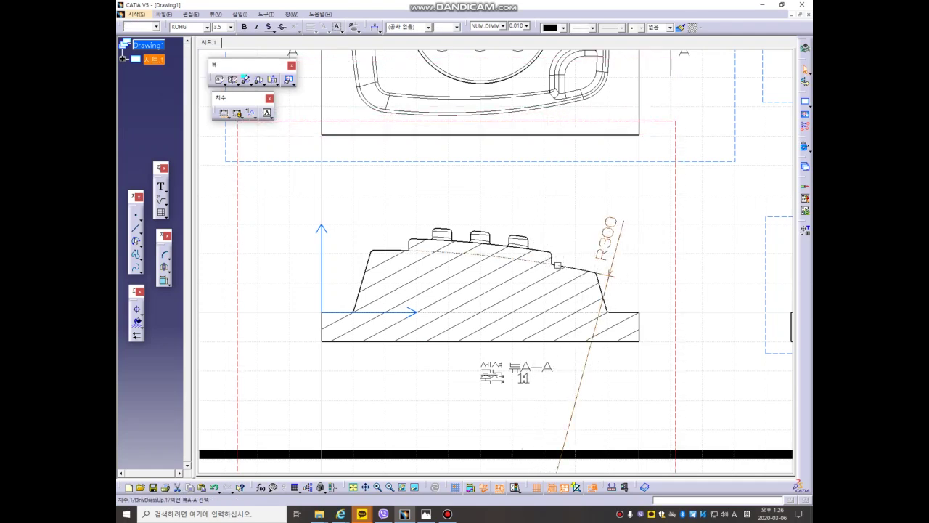
mouse_move(610, 274)
ctrl+middle_down()
mouse_move(610, 381)
mouse_move(610, 326)
ctrl+middle_up()
Step: Set the R300 dimension line's extension to stop short of the centre (중심까지 못 미침)
right_click(552, 245)
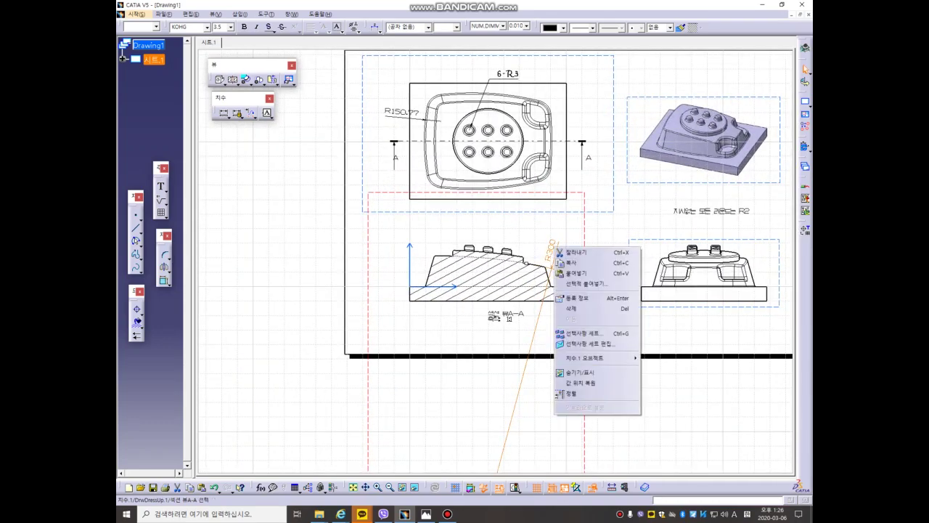
click(580, 298)
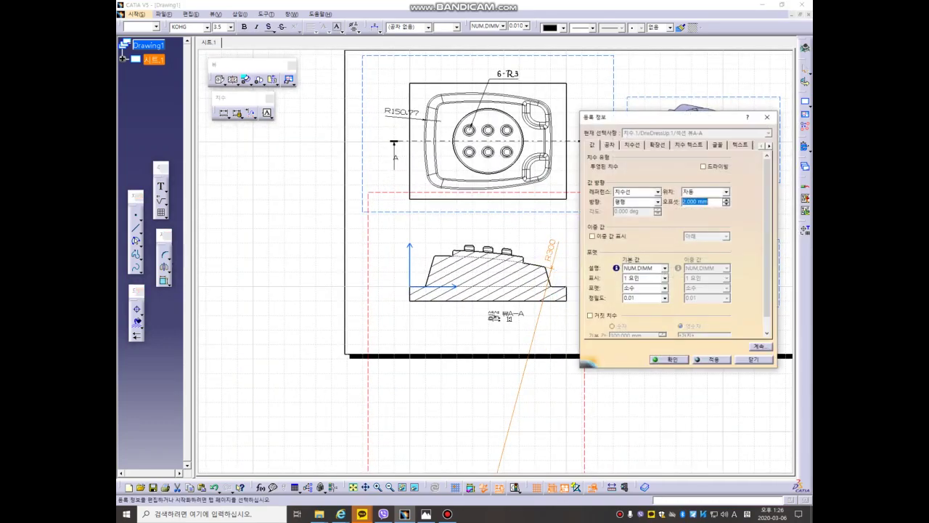
click(632, 144)
click(655, 175)
click(656, 198)
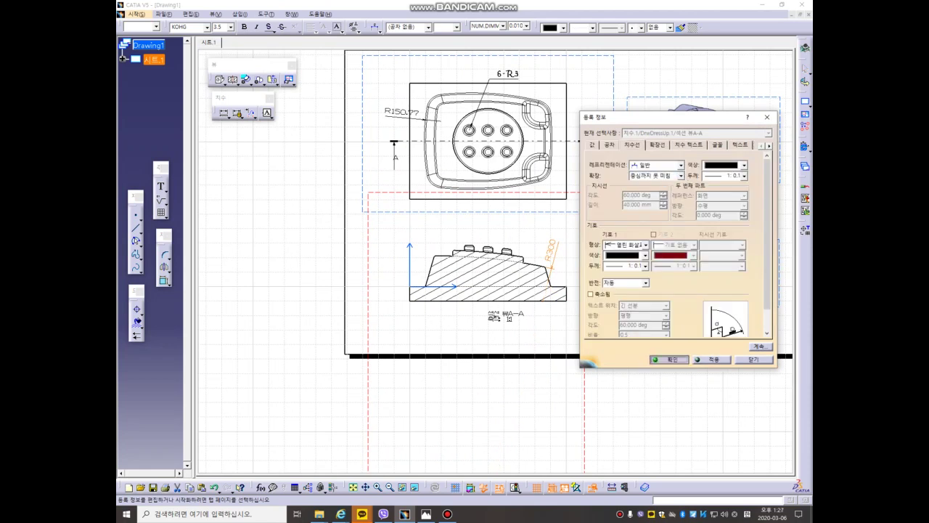
click(670, 360)
Step: Move the R300 dimension in section view A-A closer to the raised boss's lower corner
drag(550, 249, 530, 248)
mouse_move(530, 248)
ctrl+middle_down()
mouse_move(530, 312)
mouse_move(525, 252)
ctrl+middle_up()
drag(417, 402, 490, 462)
key(Delete)
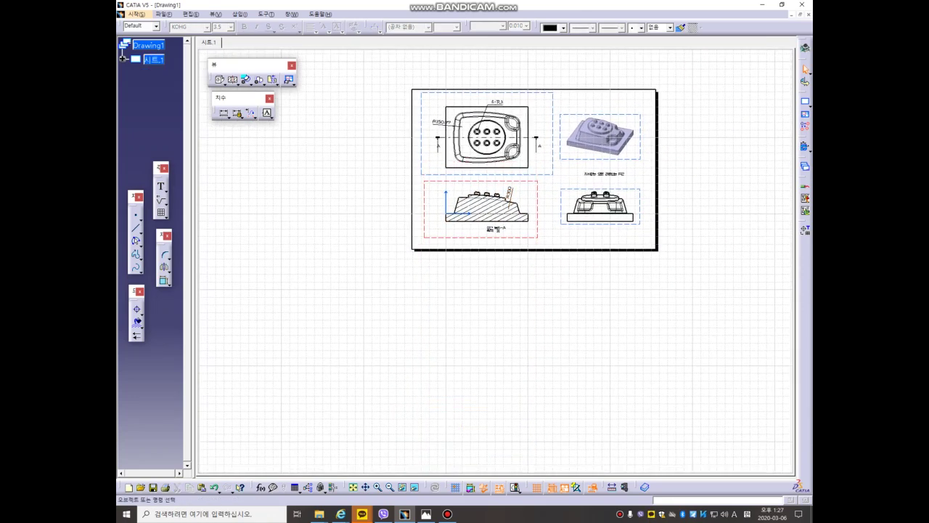
scroll(545, 196, up, 5)
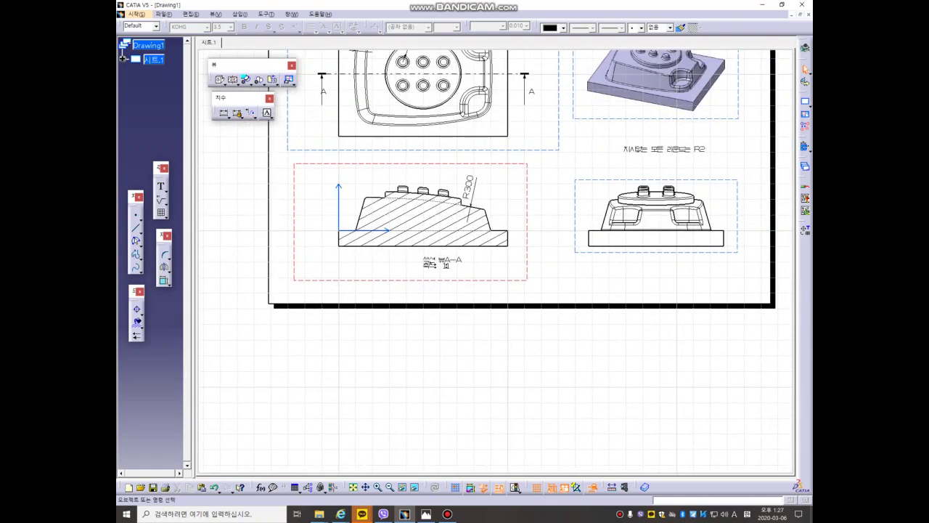